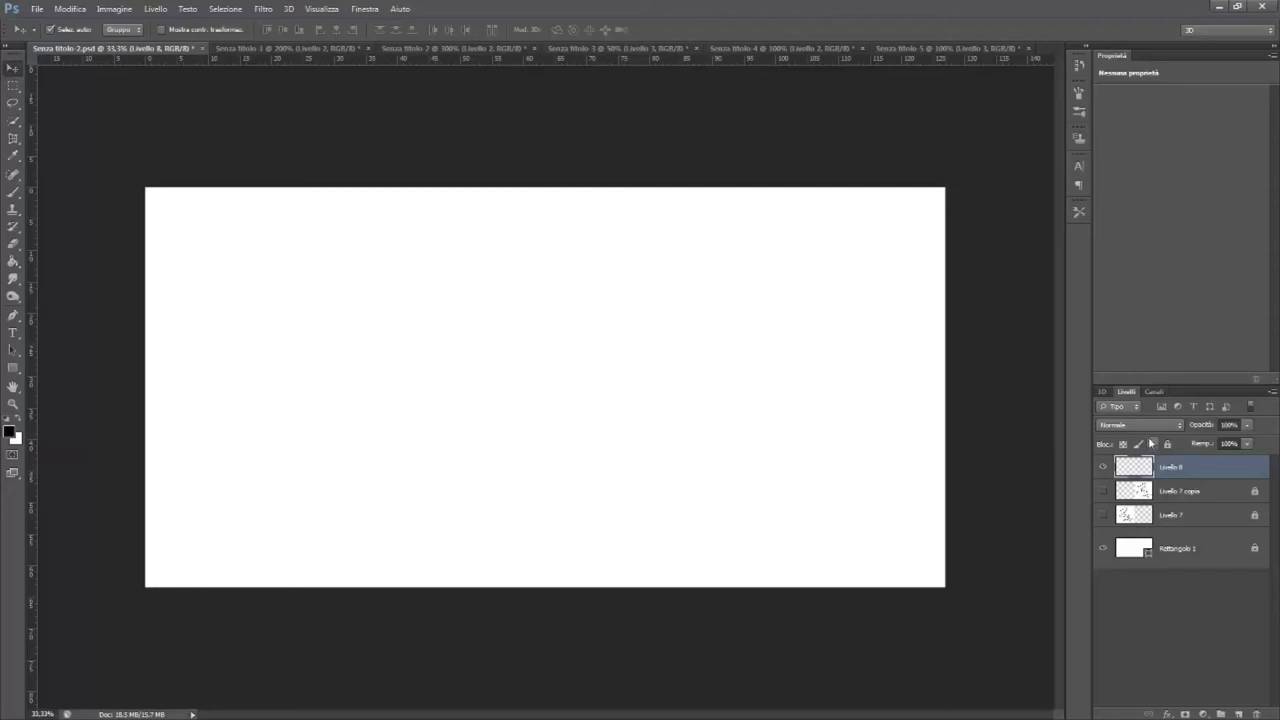
Show Livello 7 and Livello 7 copia, then trace a pen path along the plesiosaur's neck and belly
left_click(1104, 517)
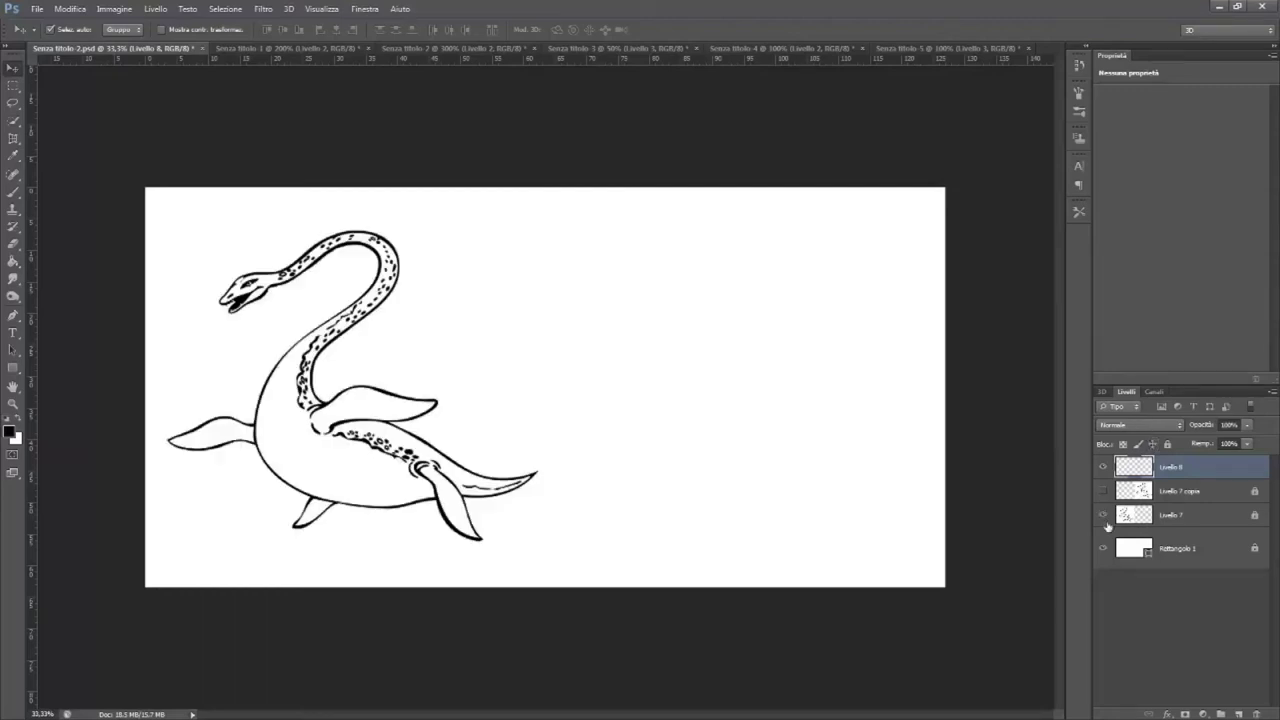
left_click(1104, 491)
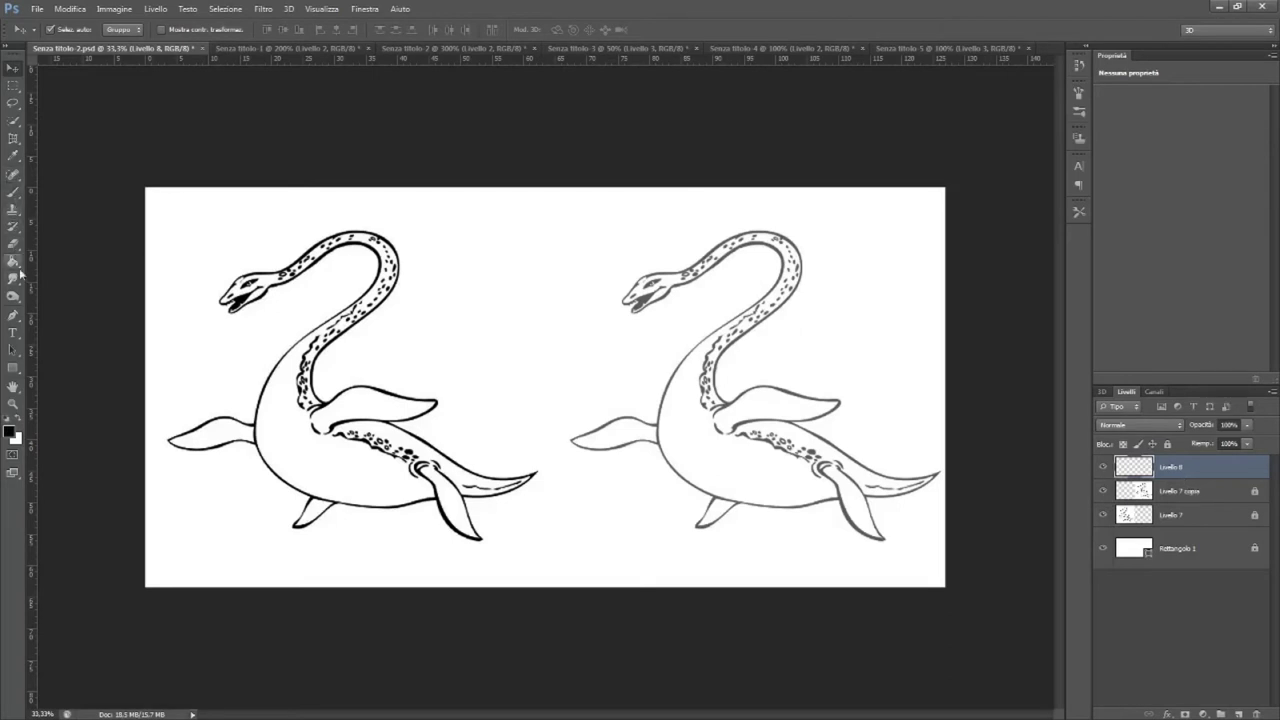
left_click(19, 316)
scroll(614, 357, "up", 2)
scroll(590, 355, "up", 1)
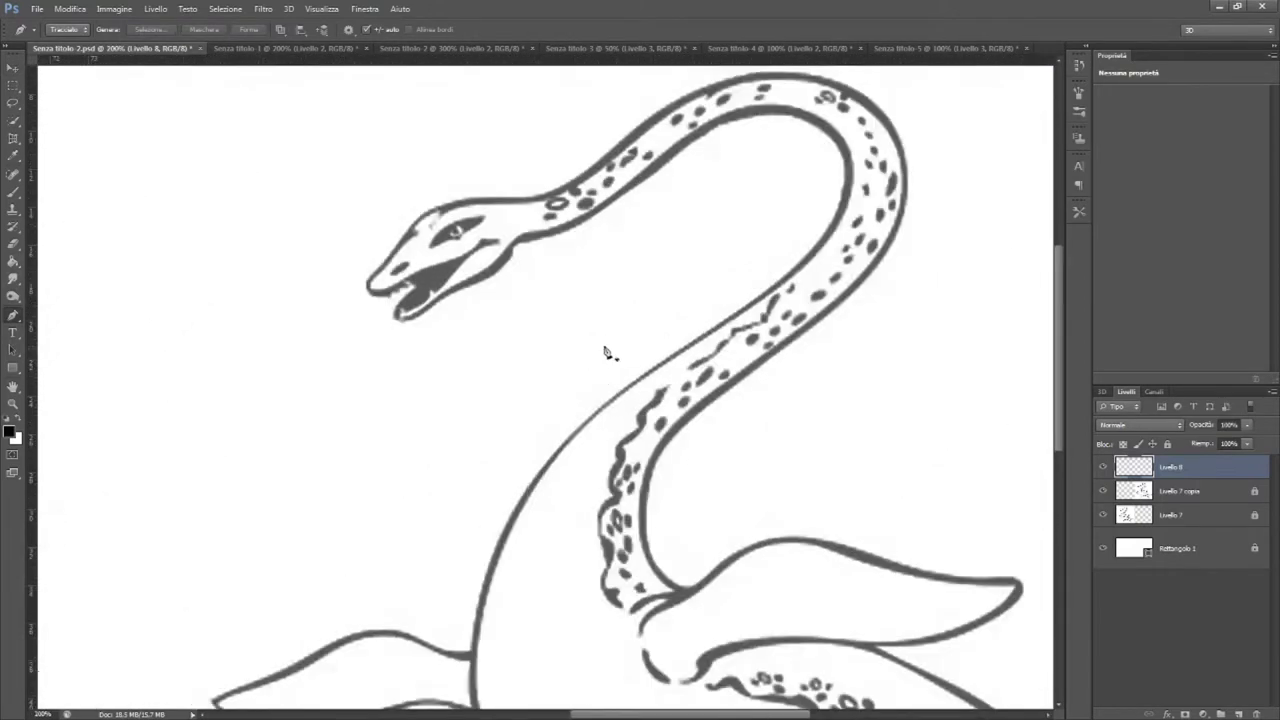
scroll(749, 366, "up", 1)
scroll(740, 330, "up", 1)
scroll(757, 297, "down", 3)
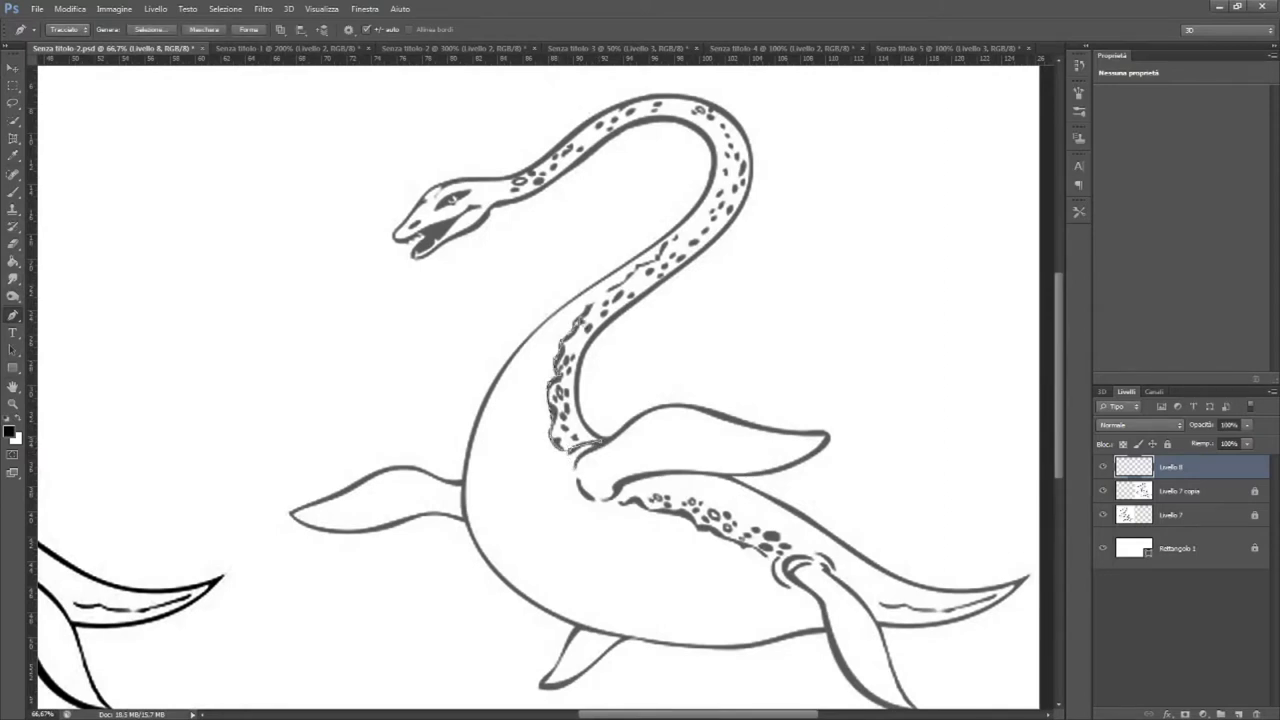
left_click_drag(600, 282, 453, 72)
left_click_drag(598, 437, 668, 430)
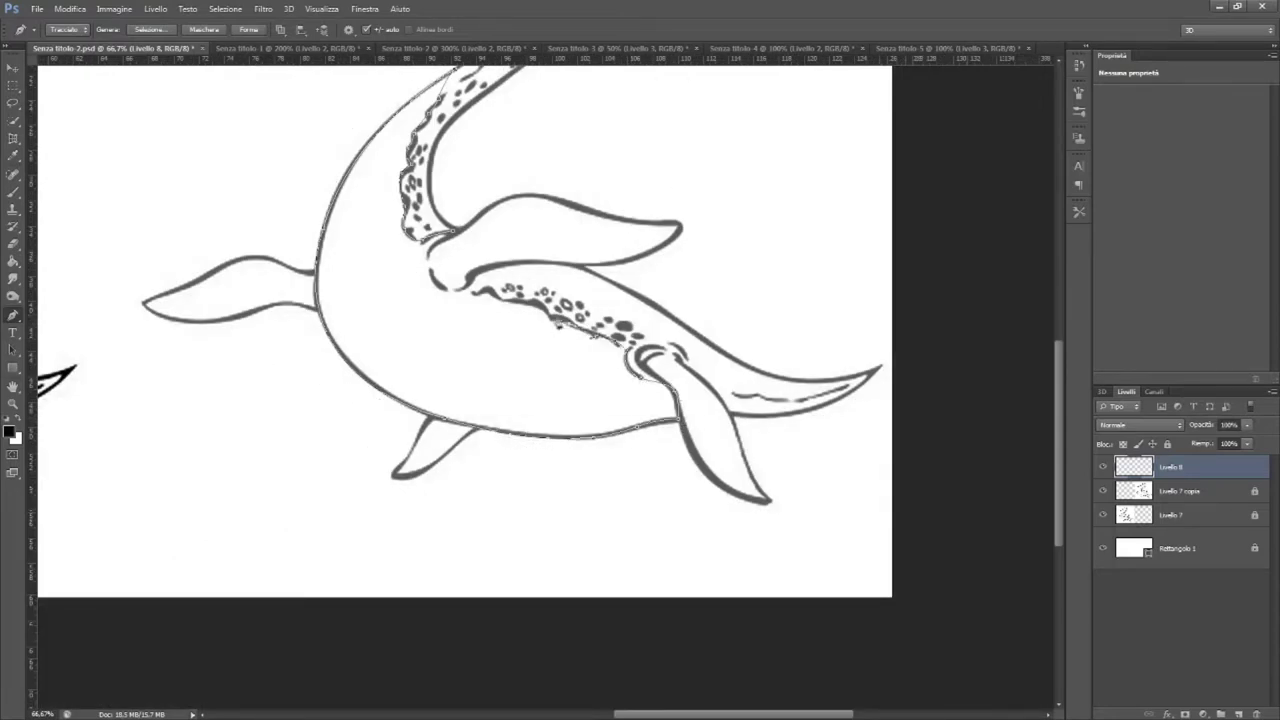
Turn the traced body outline into a selection and fill the body solid black
right_click(480, 213)
left_click_drag(371, 114, 657, 429)
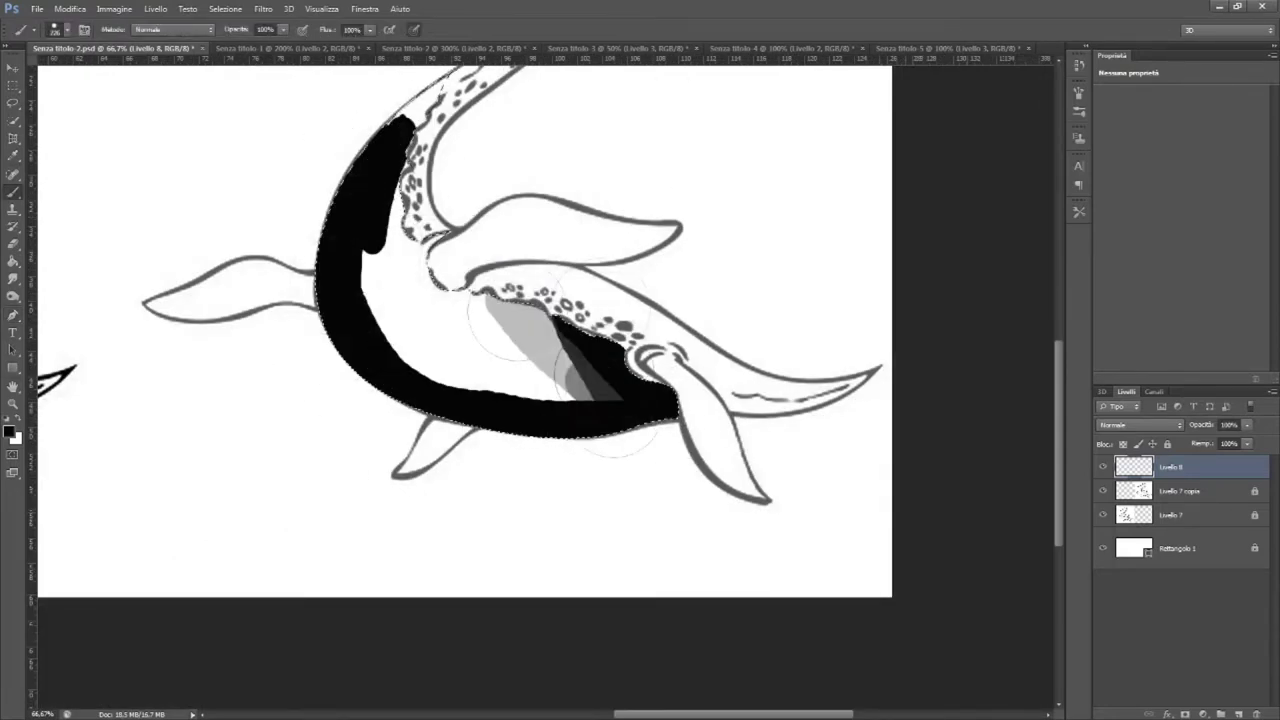
left_click_drag(400, 250, 620, 400)
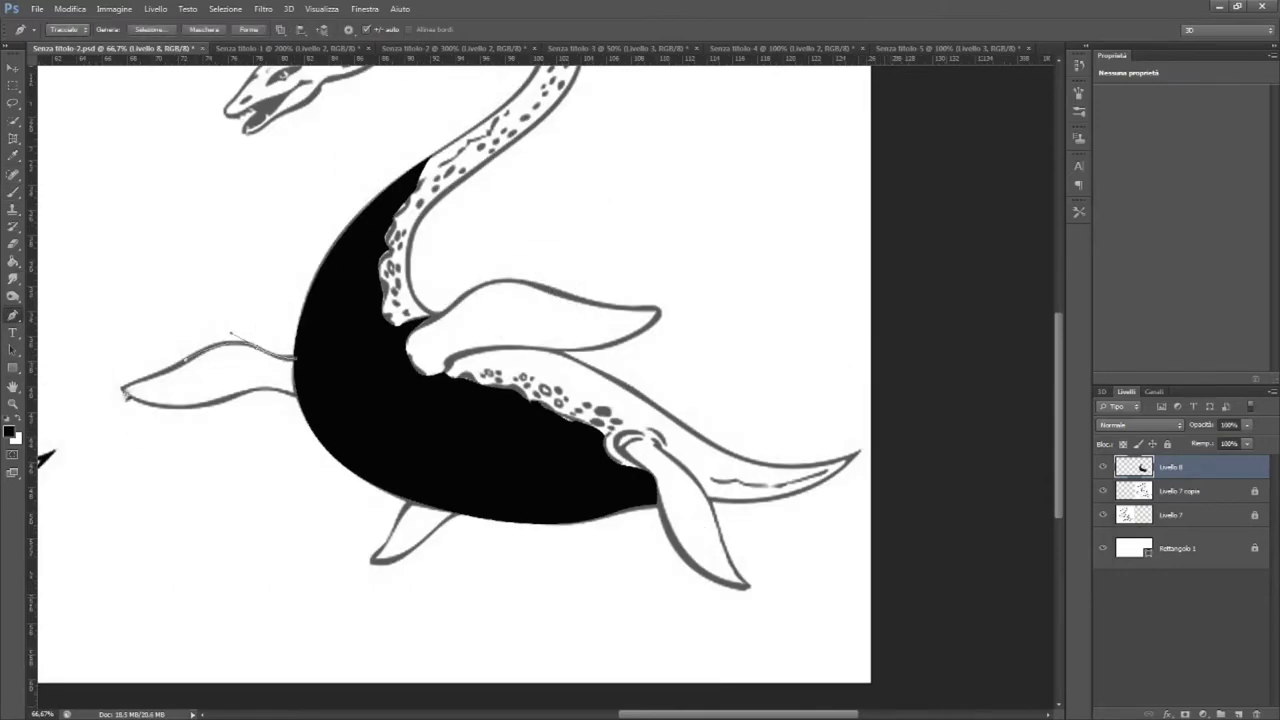
Fill the flippers grey on a new layer placed below the body layer
left_click(1220, 714)
left_click(9, 431)
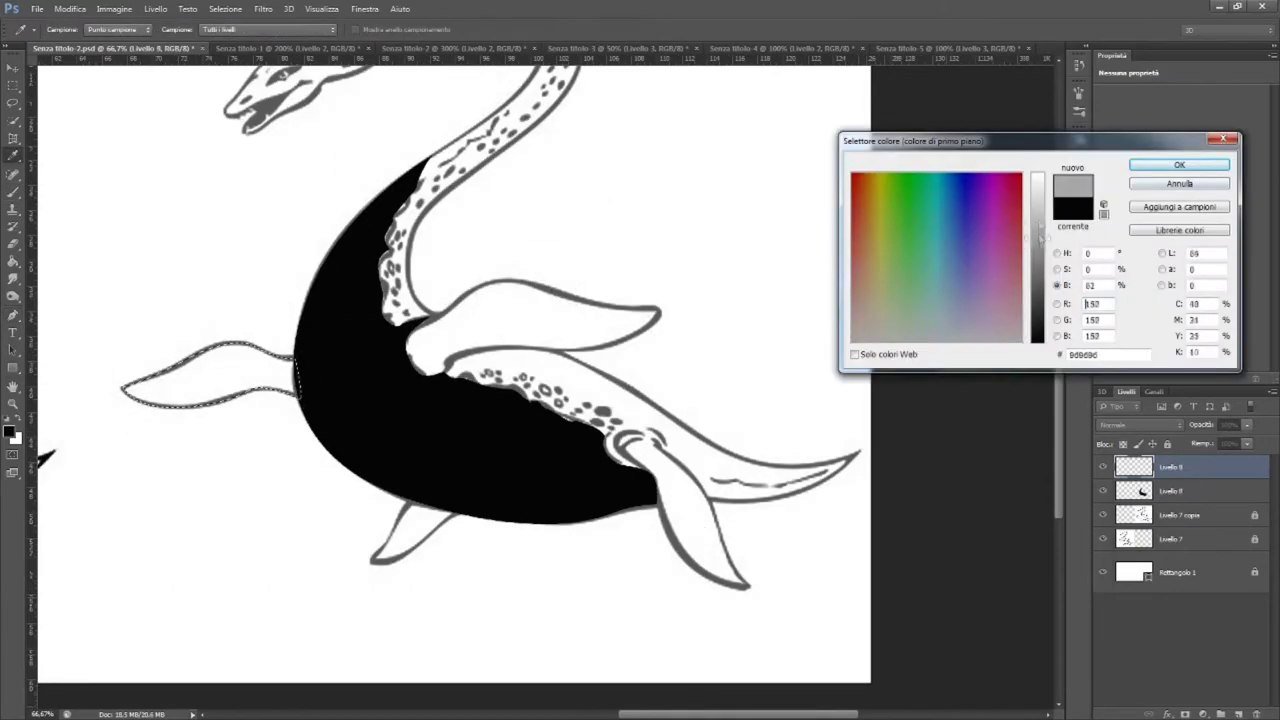
left_click(1149, 163)
key("alt+BackSpace")
left_click(406, 332)
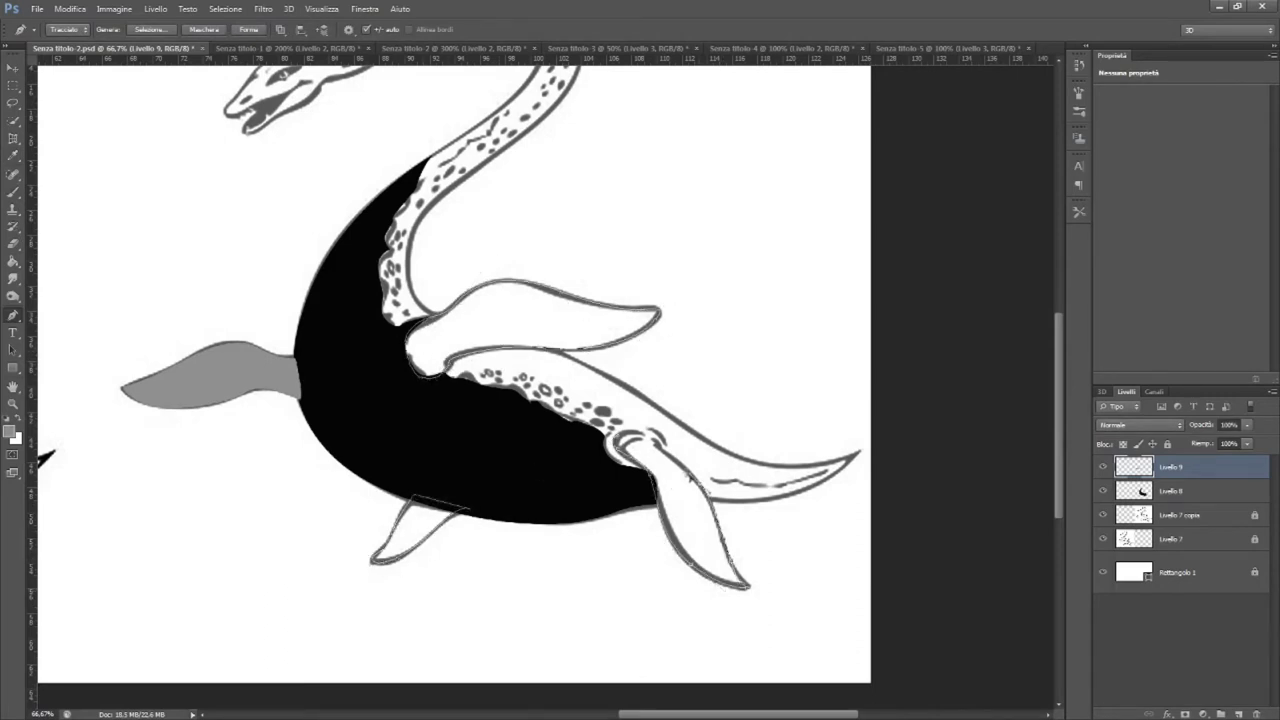
key("ctrl+Return")
key("alt+BackSpace")
key("ctrl+bracketleft")
left_click_drag(696, 469, 476, 405)
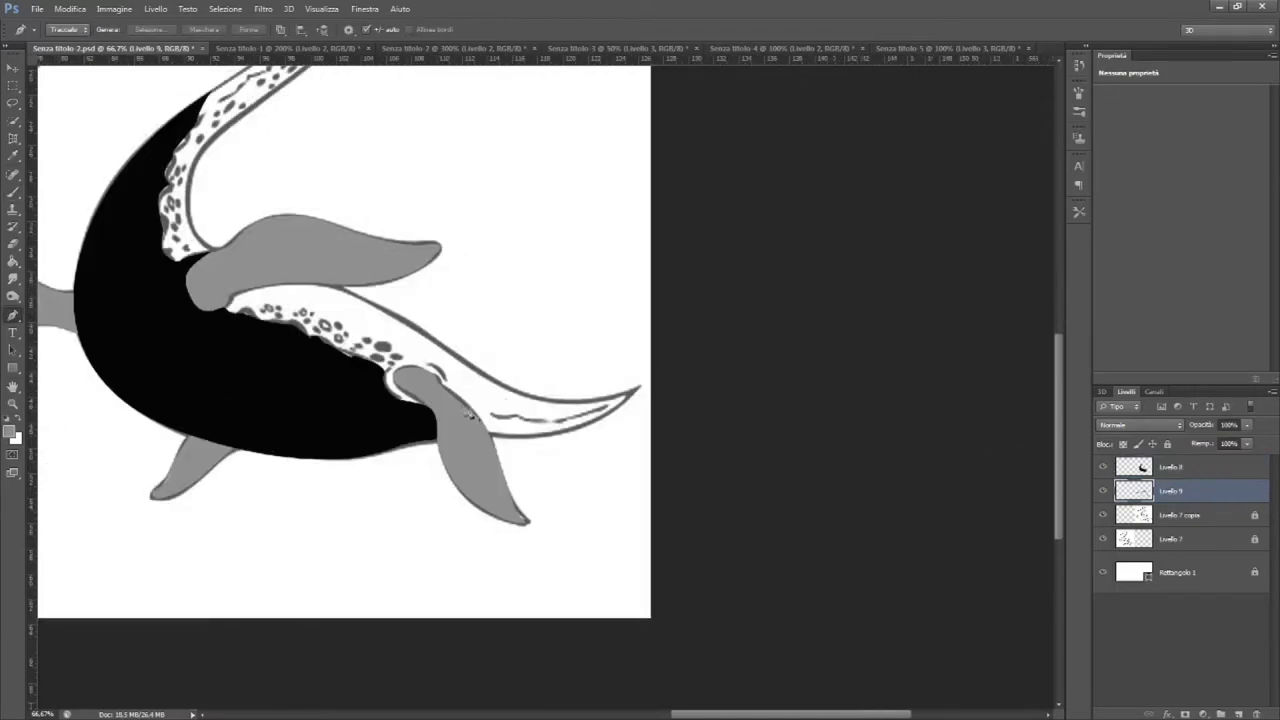
Fill the tail black on the body layer and set the layer to full opacity
key("ctrl+Return")
key("b")
key("alt+bracketright")
key("alt+BackSpace")
key("7")
right_click(576, 512)
key("Escape")
key("0")
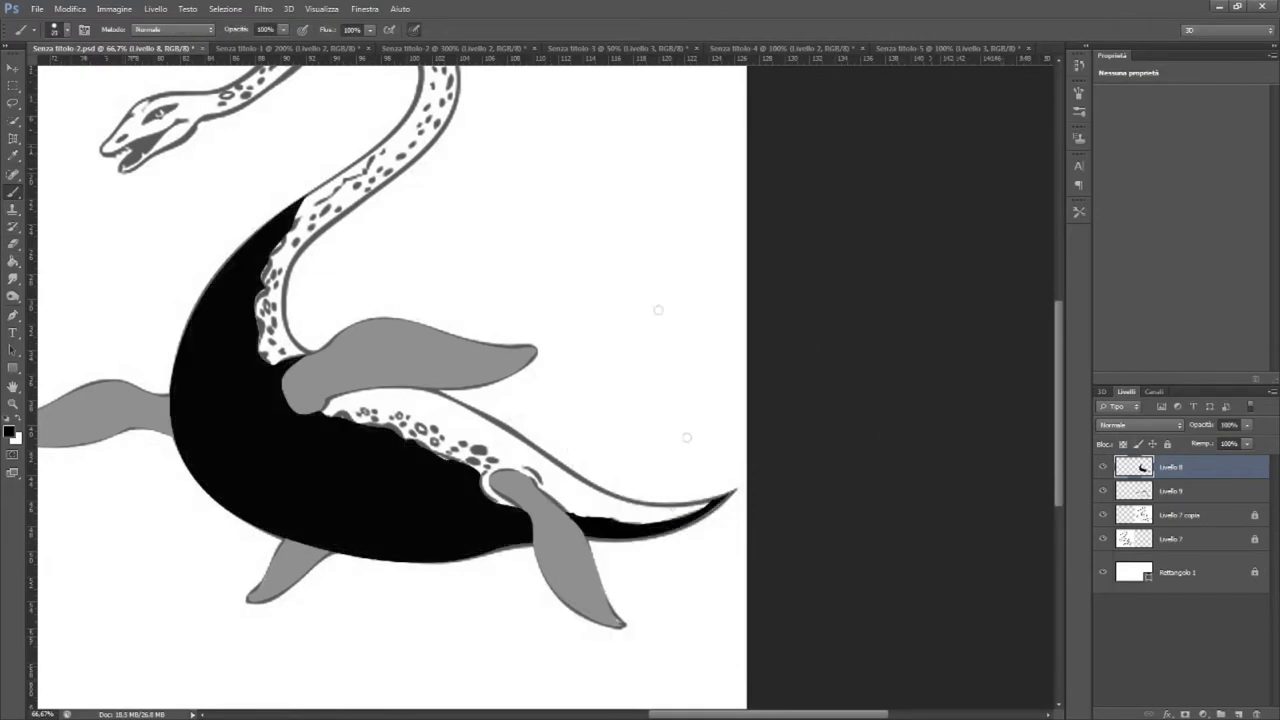
key("p")
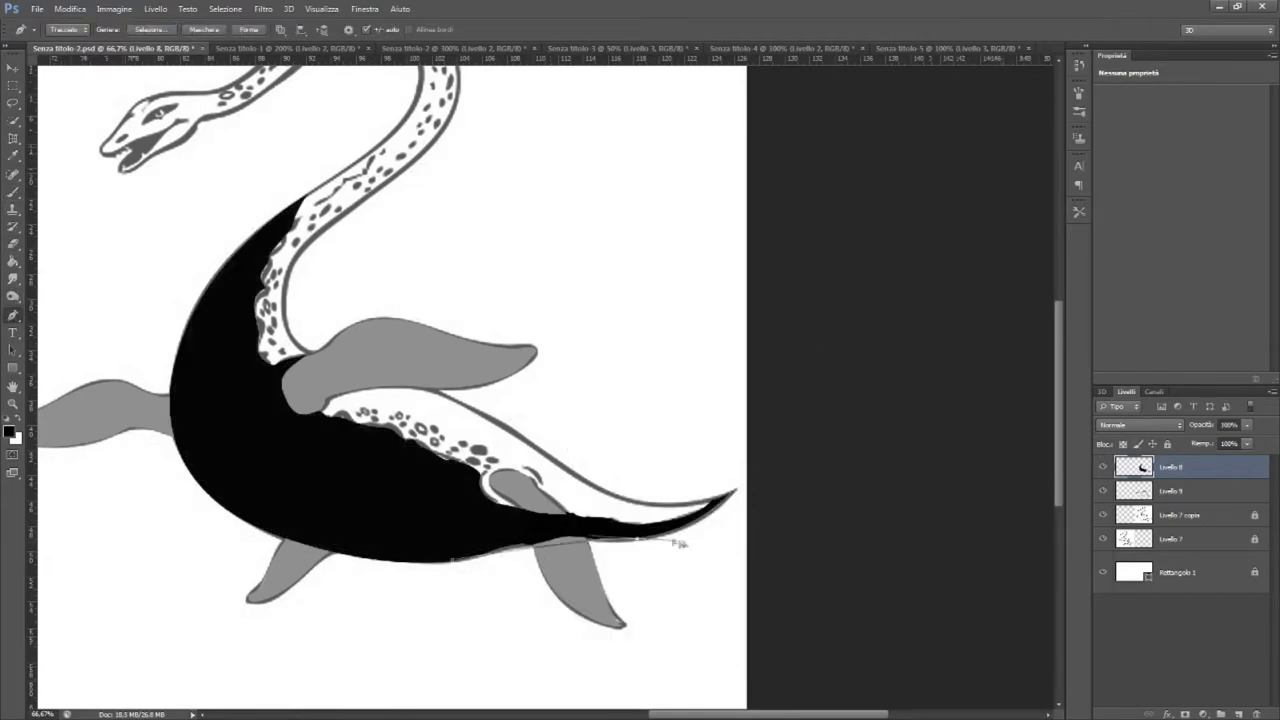
key("ctrl+Return")
key("b")
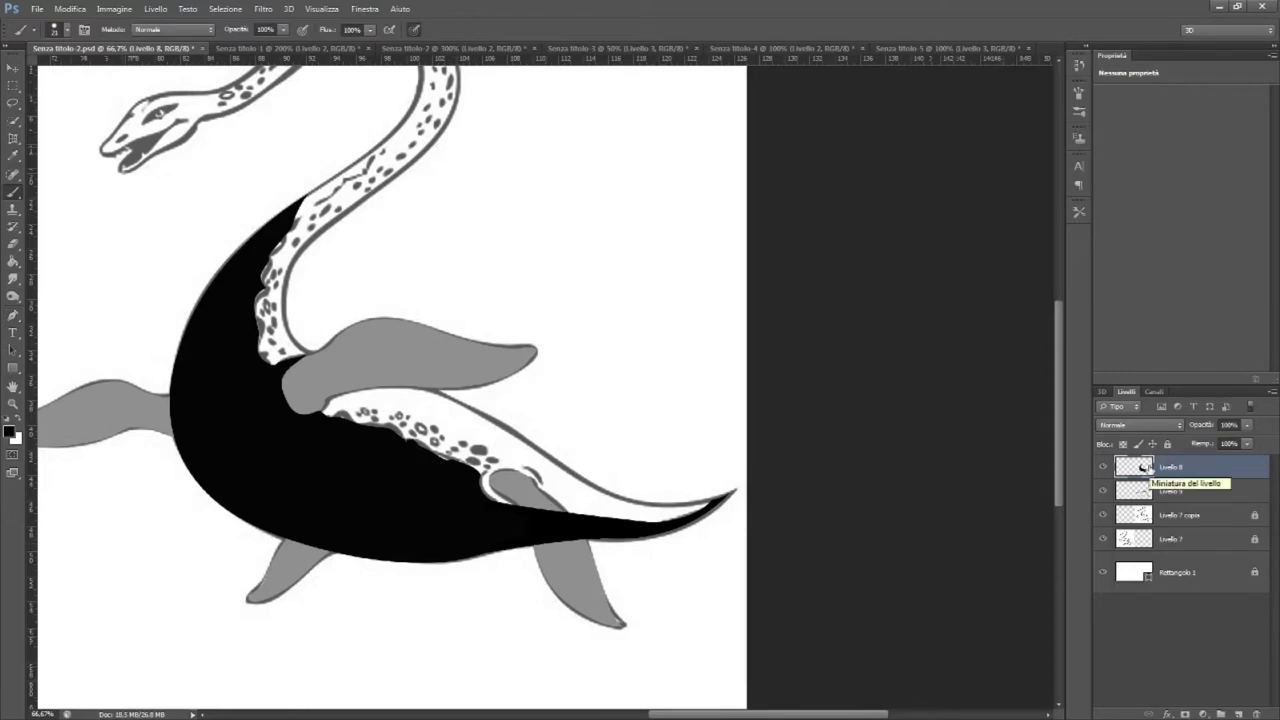
scroll(298, 188, "up", 2)
Trace the neck and back and fill them grey on a new layer below the body
key("p")
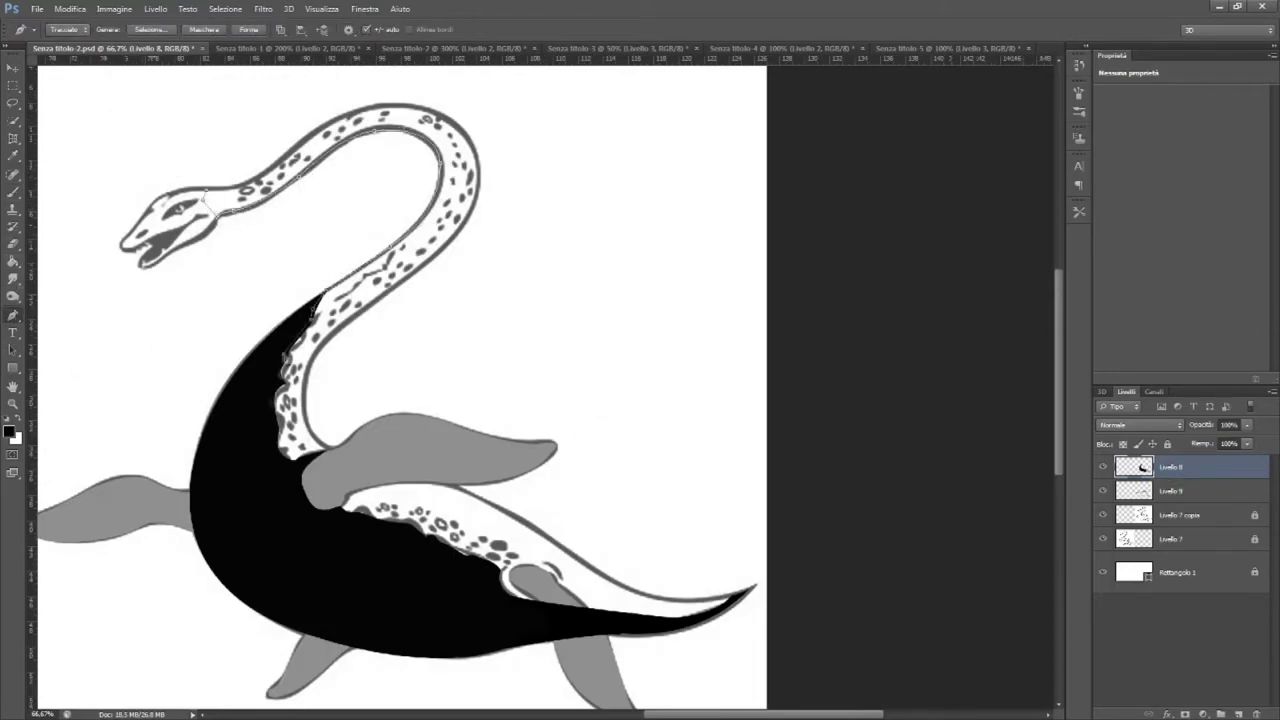
left_click_drag(588, 563, 512, 502)
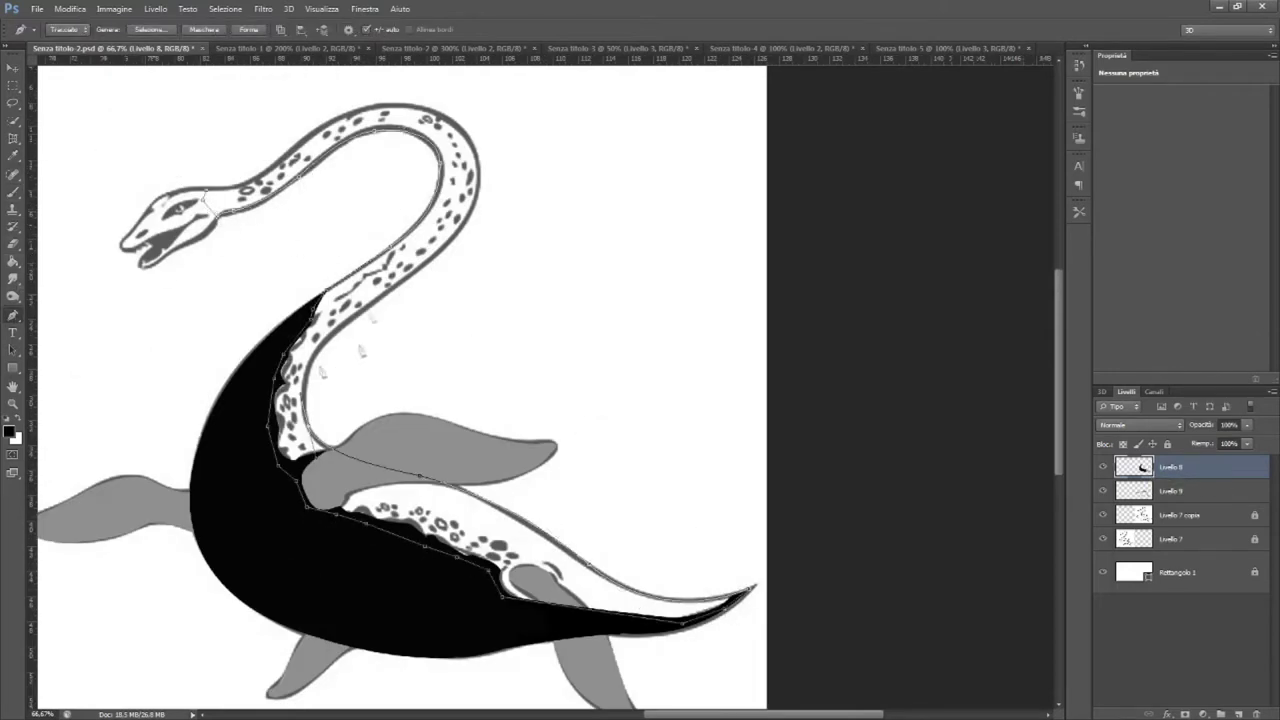
key("ctrl+Return")
key("ctrl+shift+alt+n")
key("i")
left_click(9, 430)
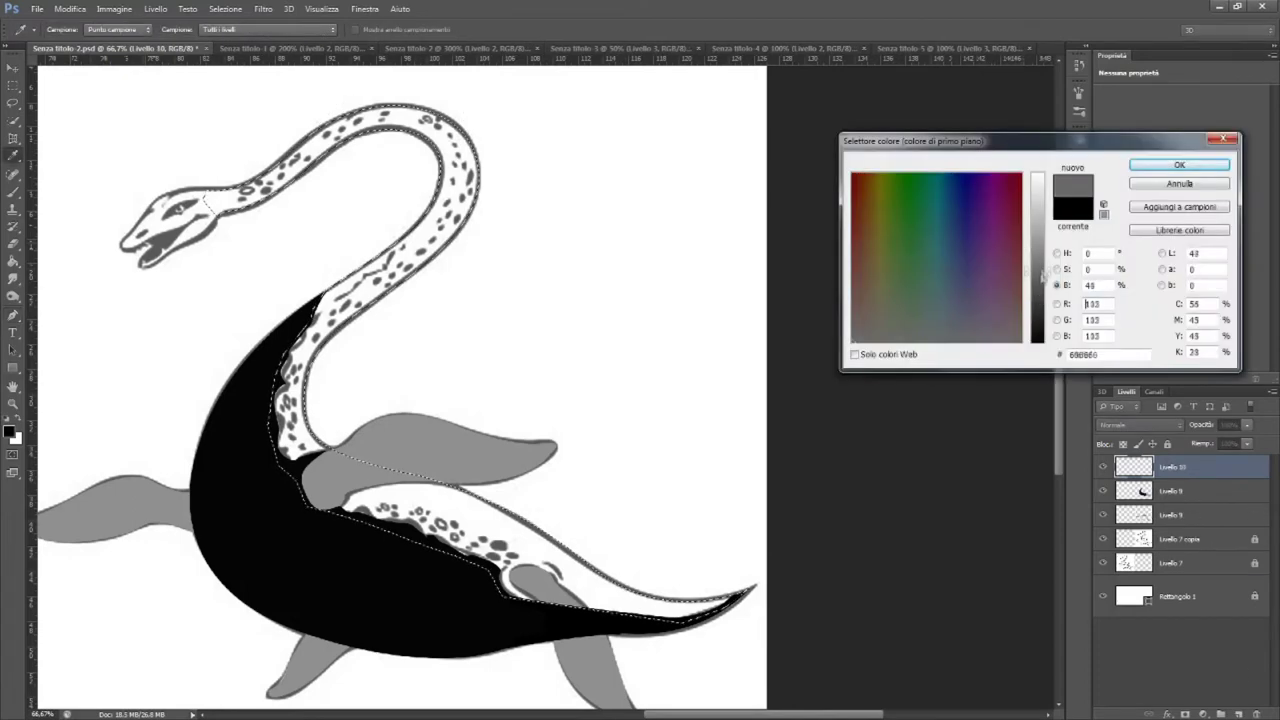
key("Return")
key("b")
left_click_drag(300, 420, 472, 200)
key("ctrl+d")
left_click_drag(1170, 467, 1193, 503)
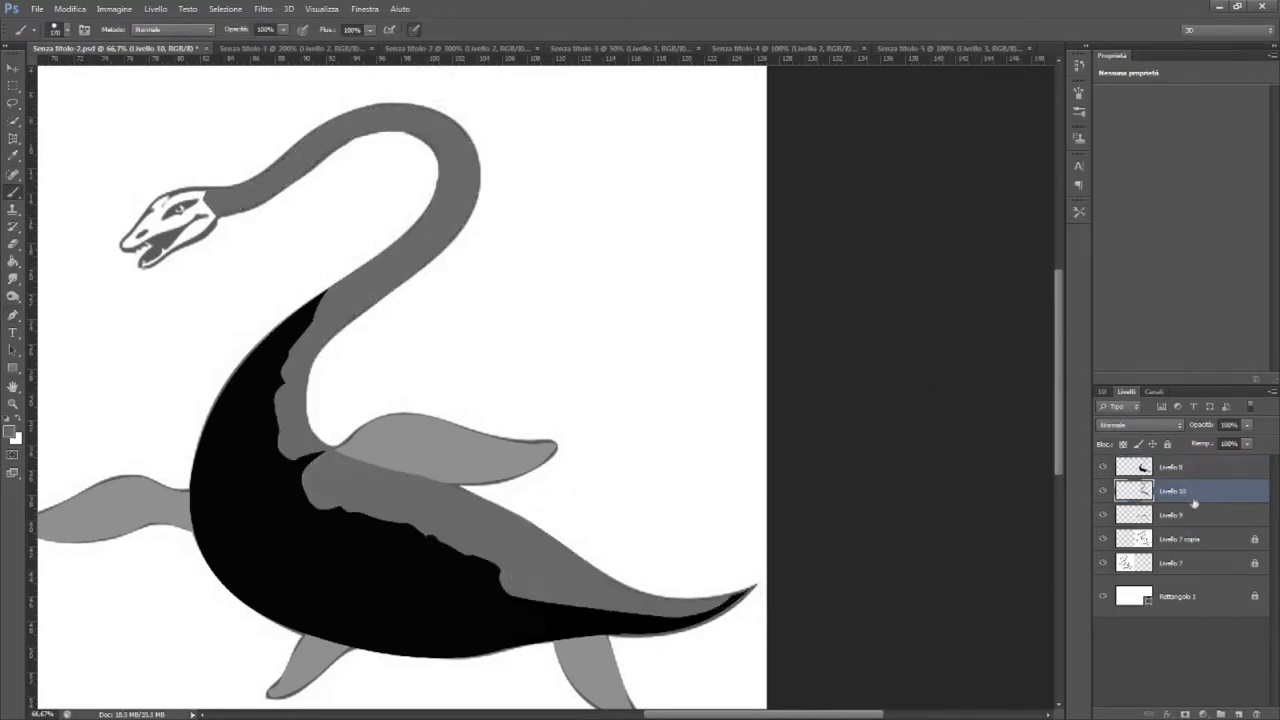
Group the body, neck and flipper colour layers into a folder
key("ctrl+plus")
key("ctrl+g")
double_click(1152, 462)
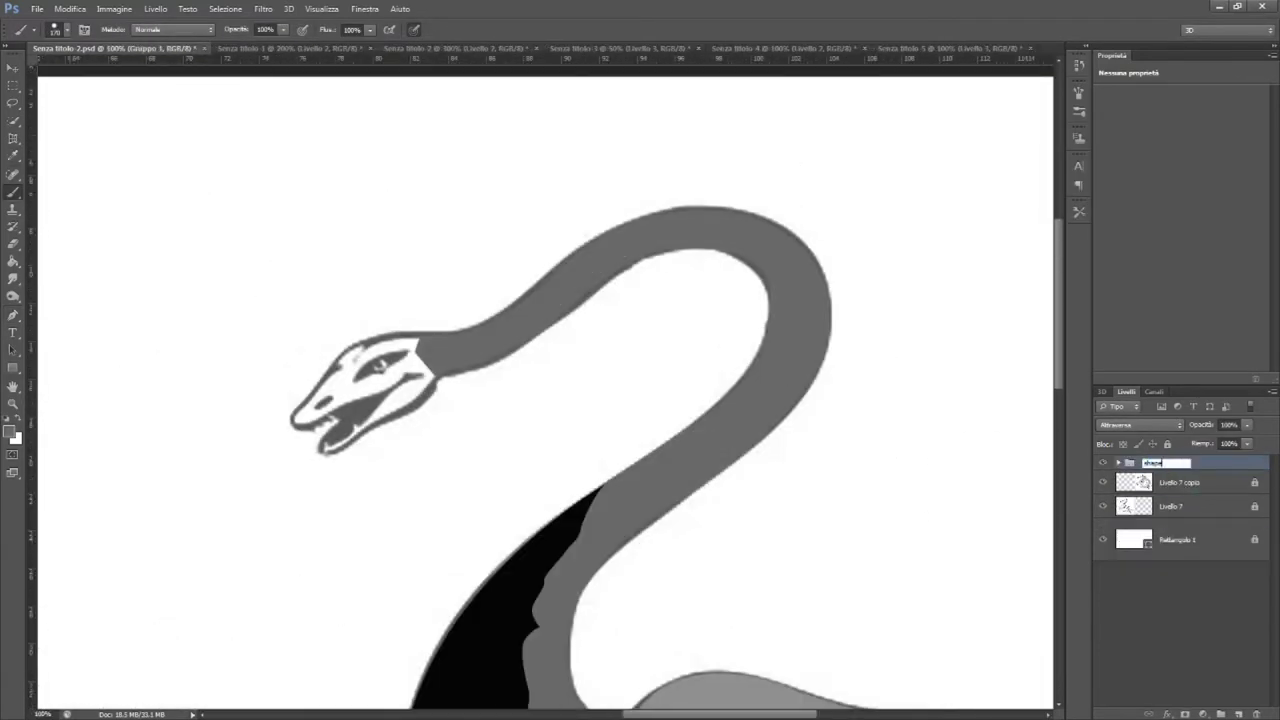
Name the new group 'shape1' and expand it to show its layers
type("1")
key("Return")
left_click(1118, 462)
left_click(1190, 482)
Trace the head outline and fill it dark grey on a new layer
key("p")
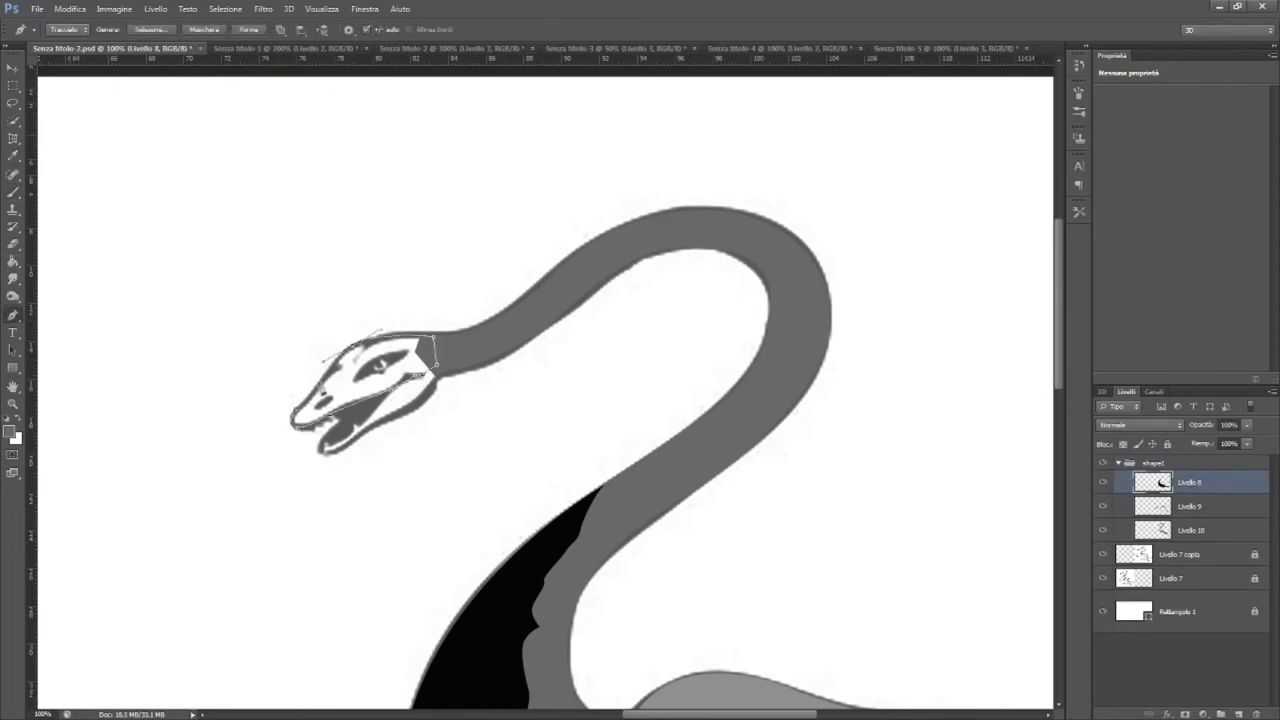
key("ctrl+Return")
key("b")
key("ctrl+shift+alt+n")
left_click_drag(323, 388, 430, 360)
key("ctrl+d")
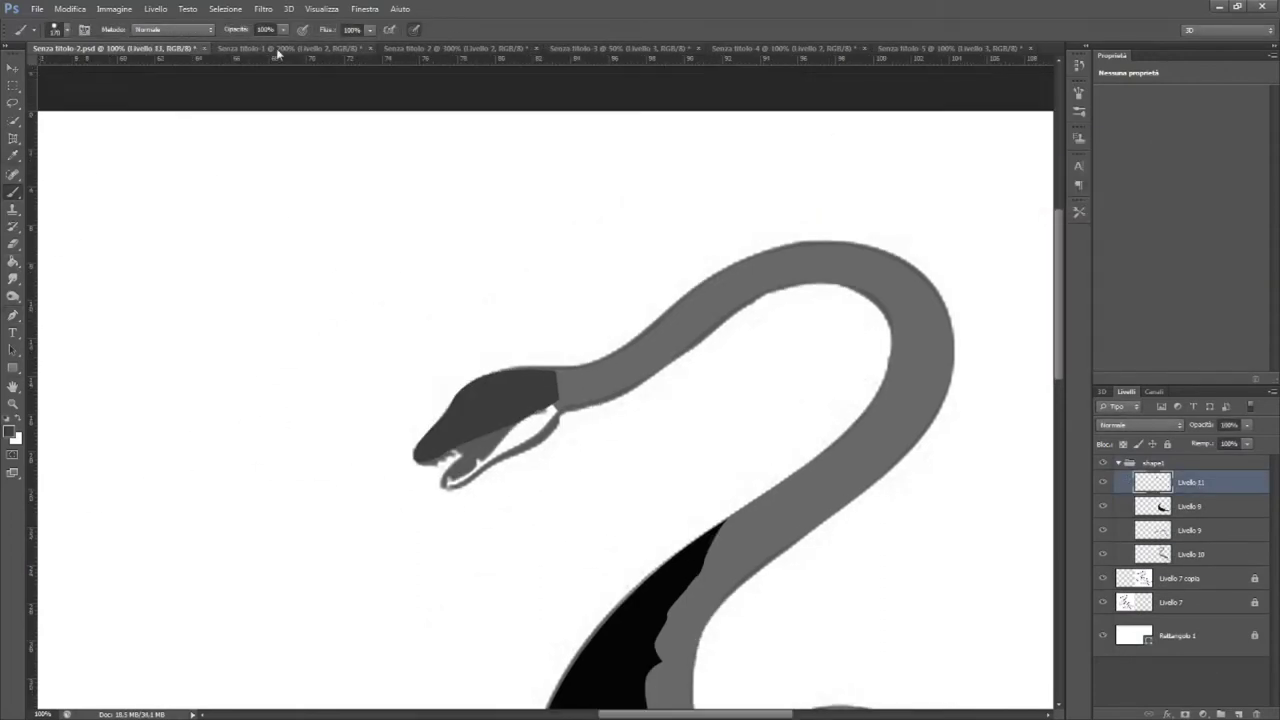
Bring the green snake-head cut-out over the grey head and scale and tilt it to fit
left_click(276, 48)
key("v")
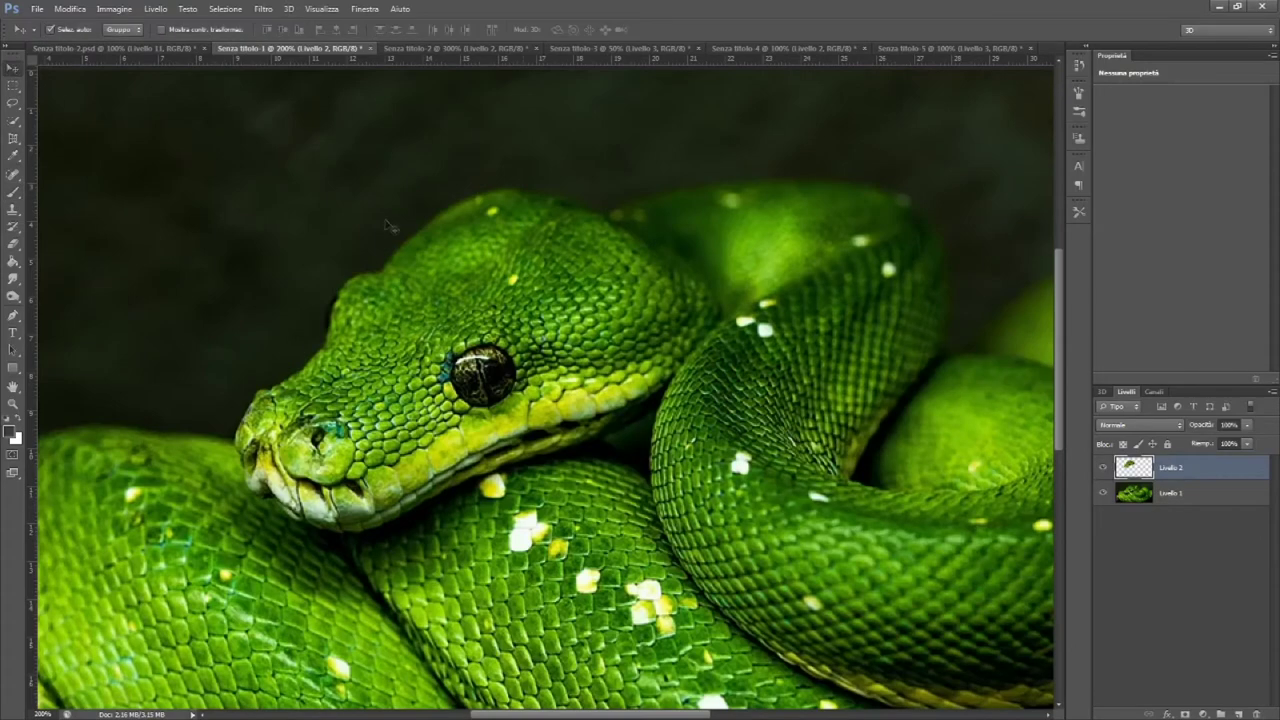
left_click(1103, 492)
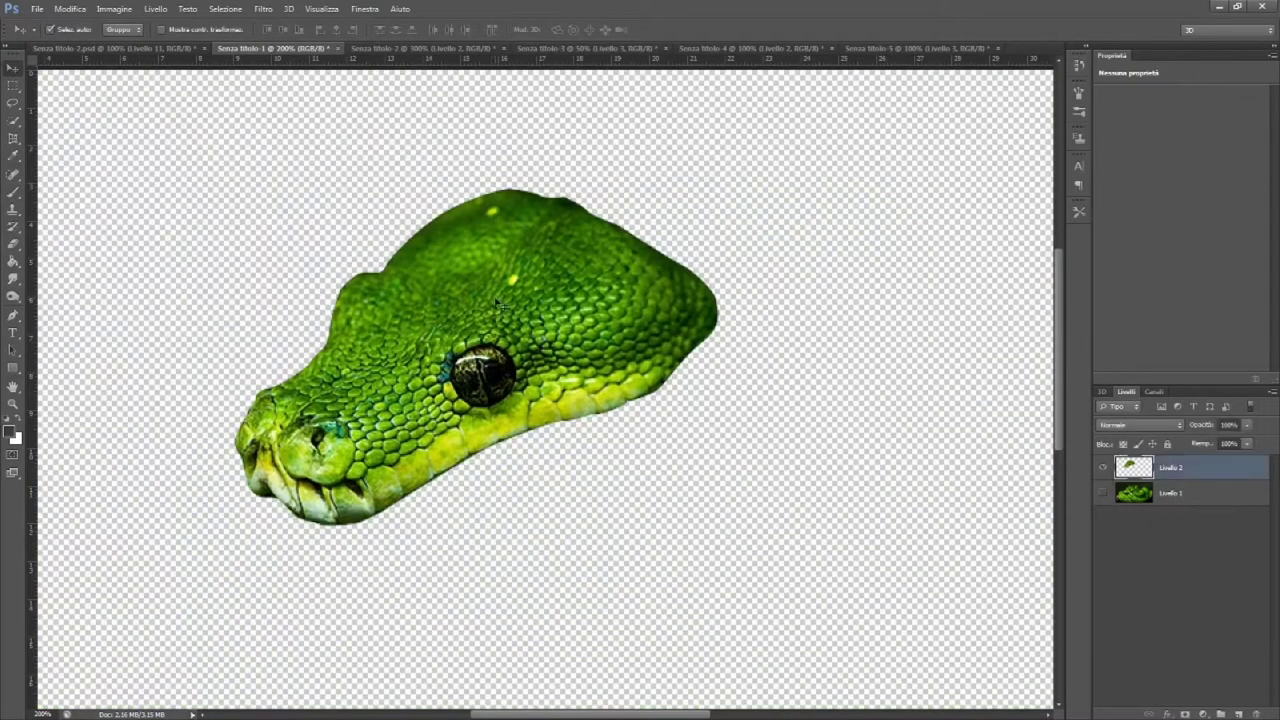
left_click_drag(497, 303, 490, 303)
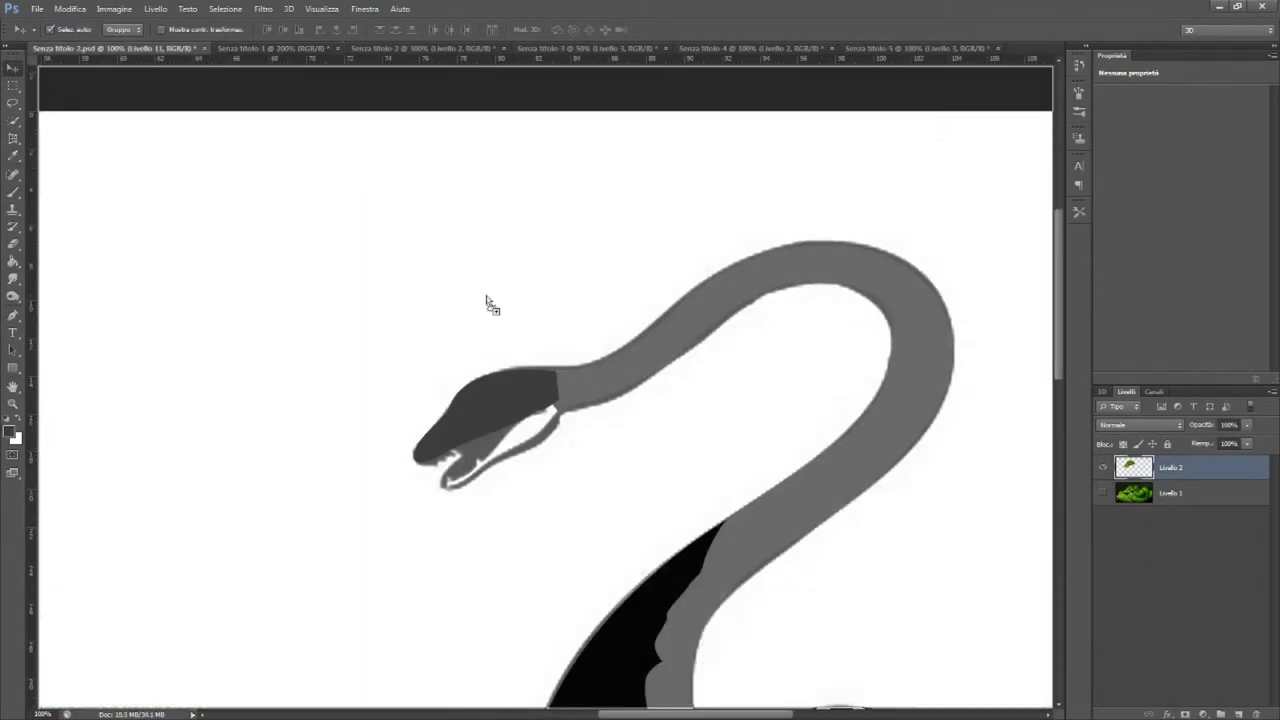
mouse_move(490, 305)
left_mouse_down()
mouse_move(630, 333)
mouse_move(521, 382)
left_mouse_up()
key("ctrl+t")
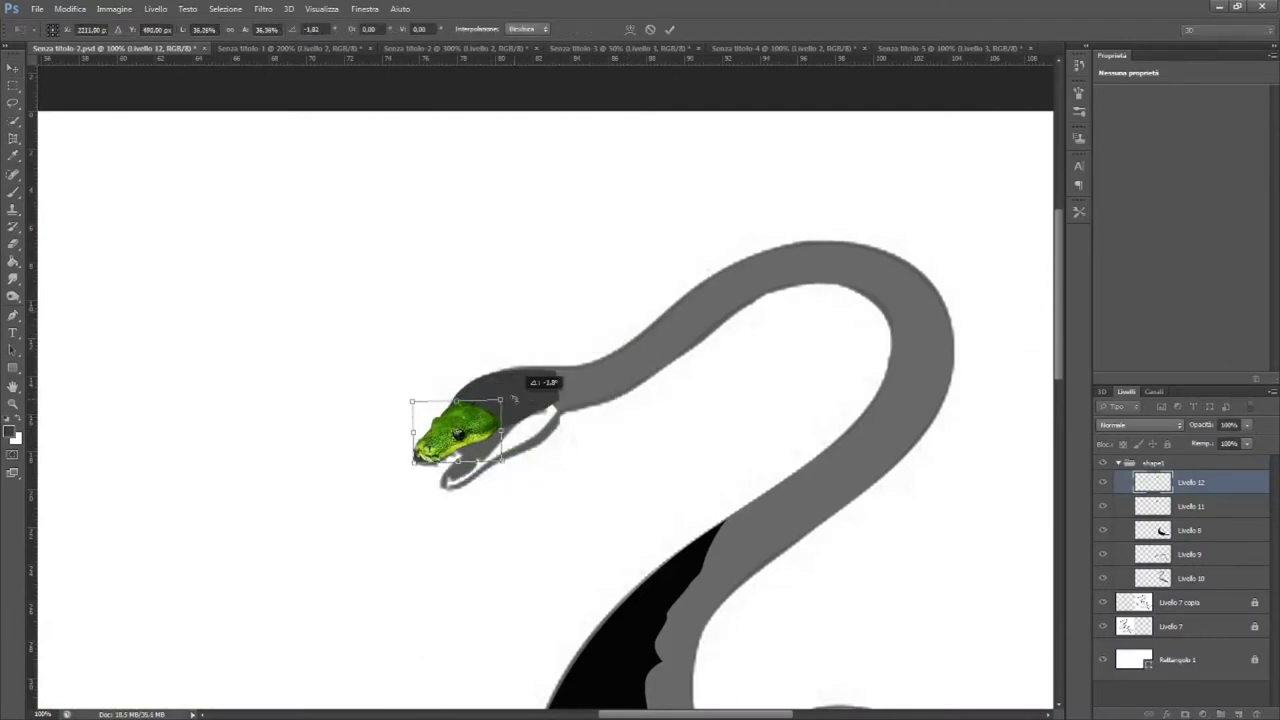
left_click_drag(521, 382, 518, 398)
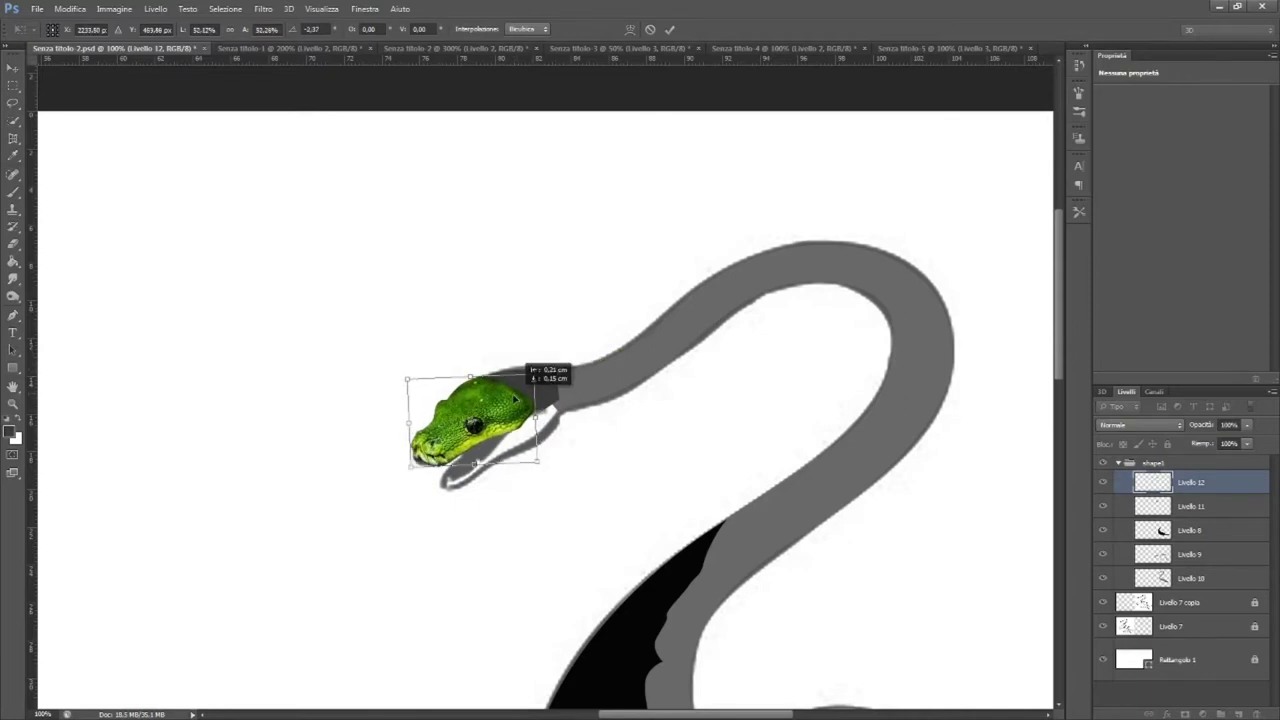
key("Return")
Warp the snake head to match the plesiosaur's head shape
key("ctrl+t")
right_click(542, 386)
left_click(606, 488)
key("Return")
Paint over the white mouth area on grey head layer Livello 11 and add a layer mask
key("ctrl+plus")
key("ctrl+plus")
key("b")
right_click(442, 390)
left_click(1190, 506)
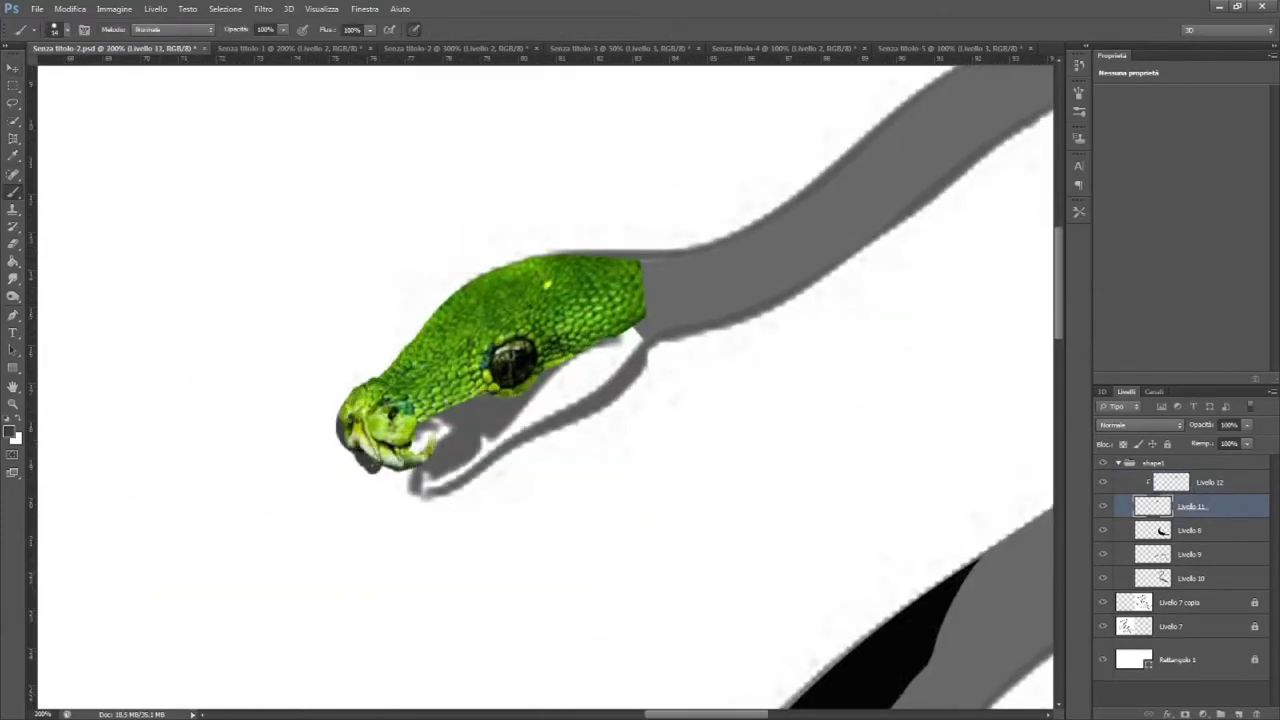
left_click_drag(422, 446, 490, 410)
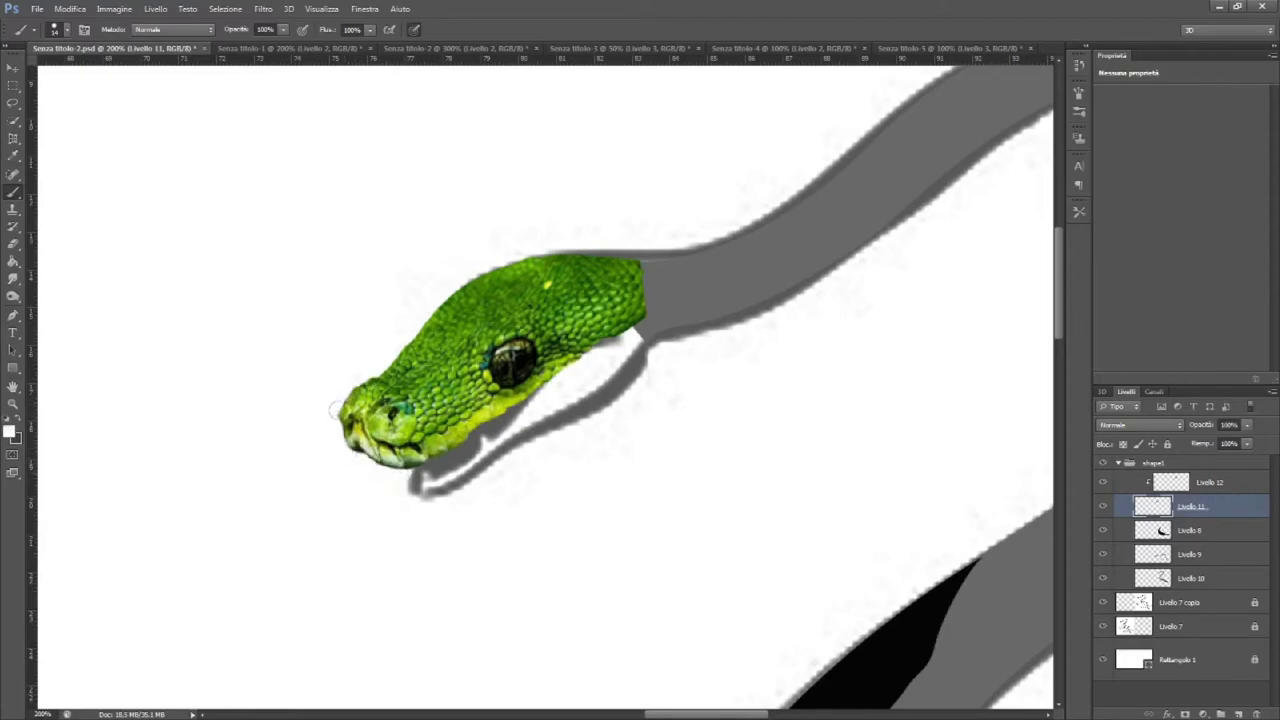
key("e")
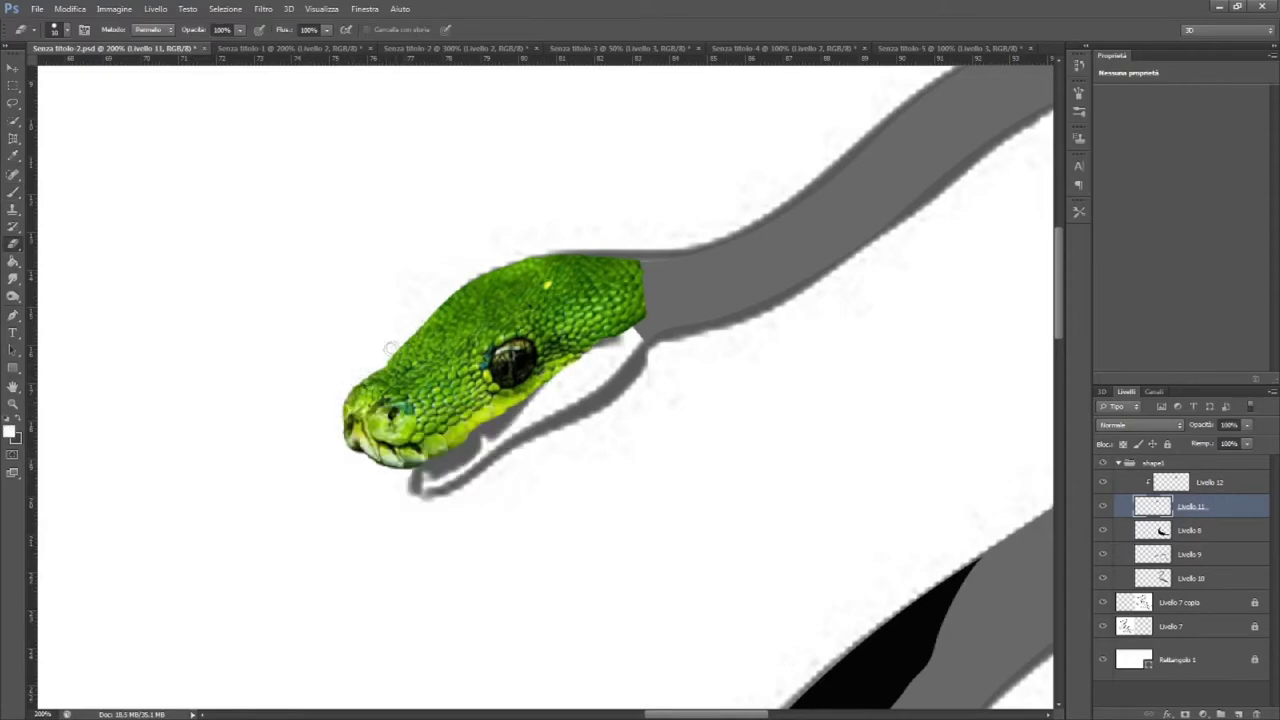
right_click(390, 347)
key("Escape")
key("b")
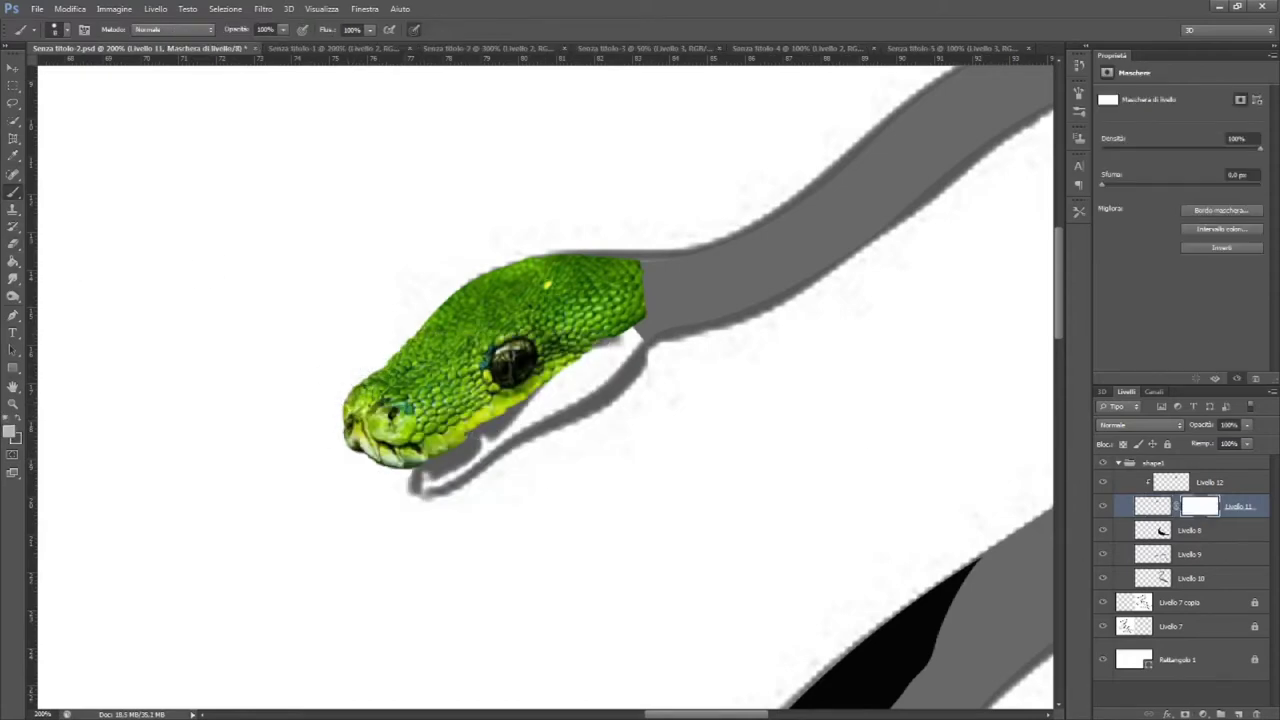
key("ctrl+2")
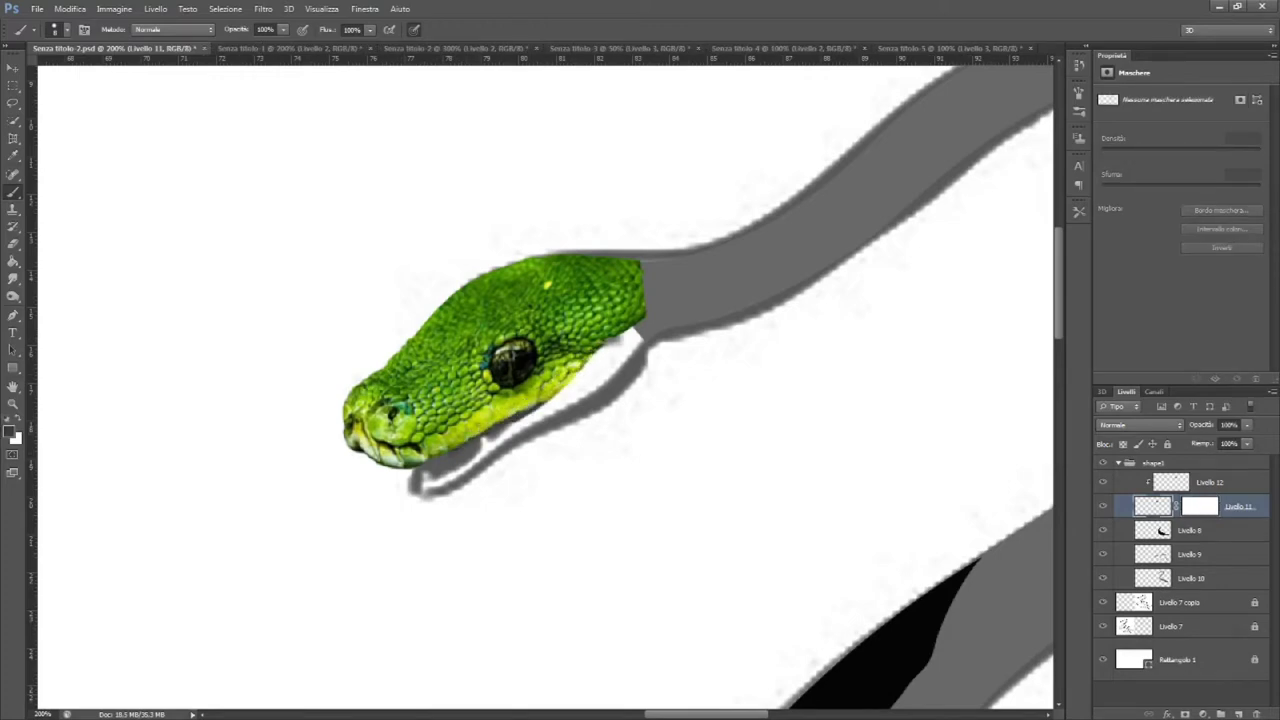
key("ctrl+backslash")
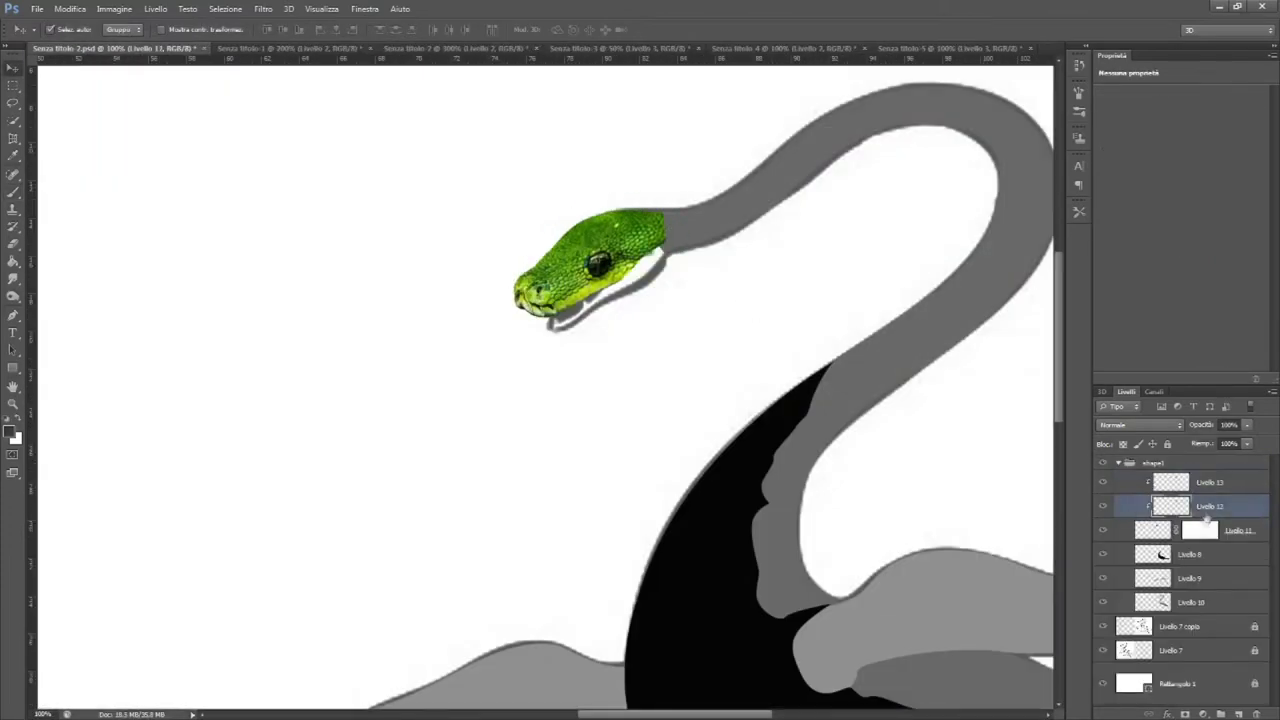
Warp the pasted snake head so its open jaw bends onto the neck, then target its mask
right_click(621, 371)
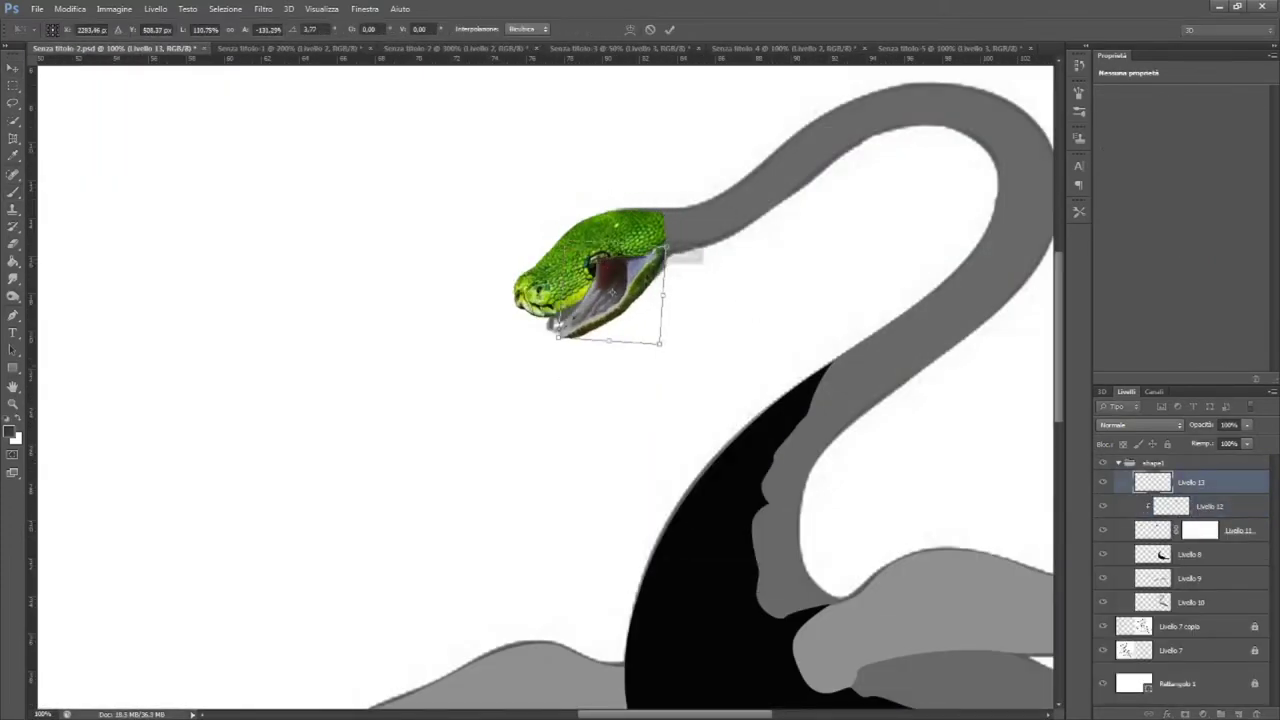
key("ctrl+t")
right_click(602, 244)
left_click(640, 400)
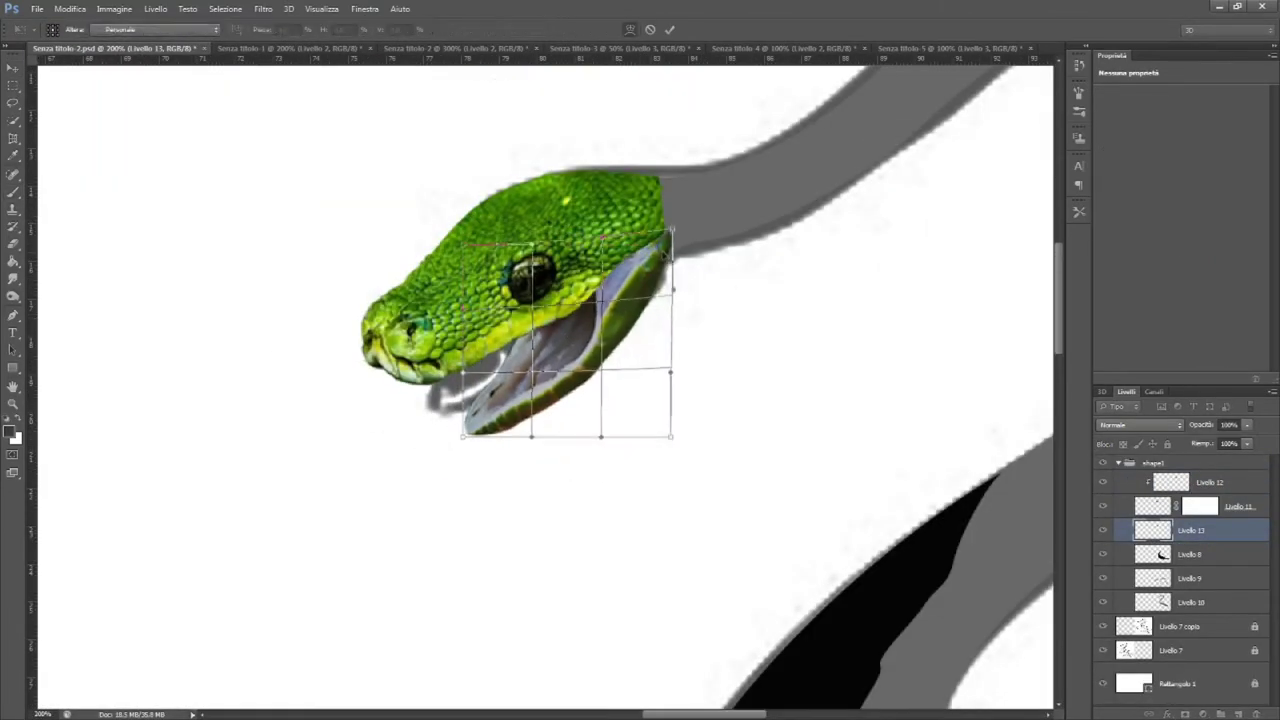
mouse_move(565, 334)
left_mouse_down()
mouse_move(522, 357)
mouse_move(548, 368)
left_mouse_up()
key("Return")
key("b")
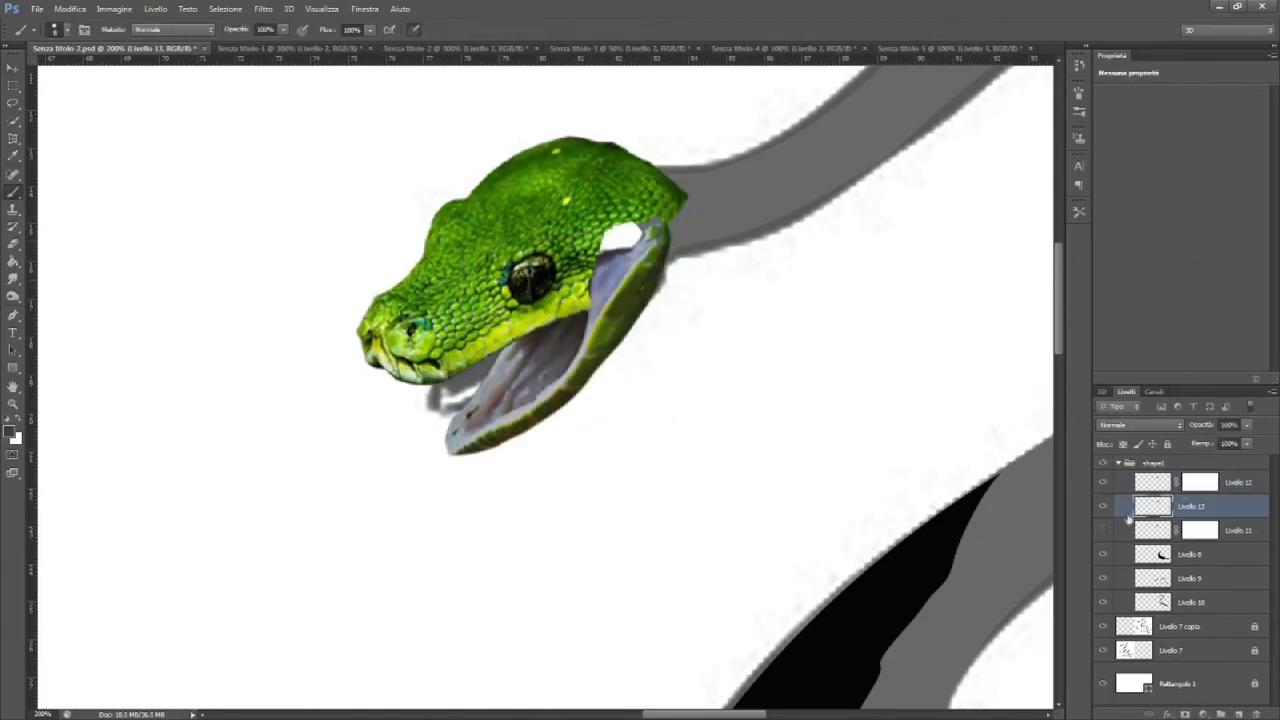
left_click(1200, 482)
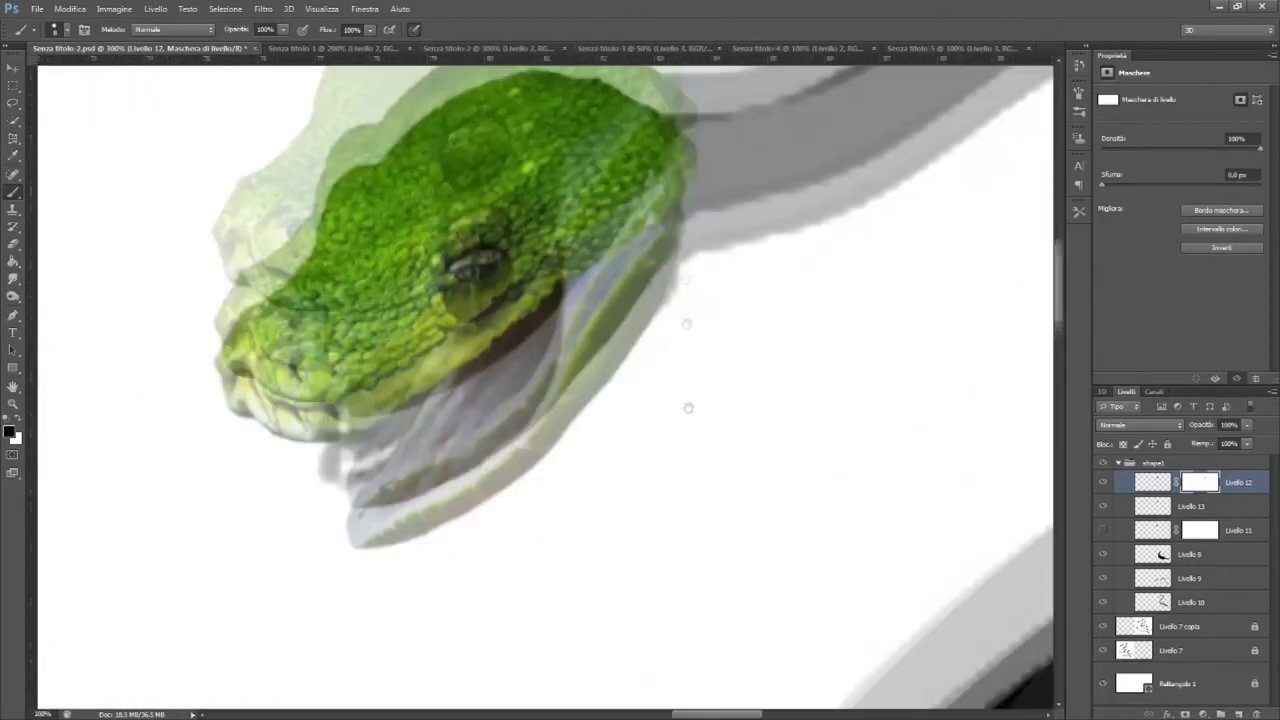
Add clipped Brightness/Contrast and Color Balance, with shadows magenta–green set to -8
left_click(1203, 714)
left_click(1143, 489)
left_click(1203, 714)
left_click(1160, 568)
left_click(1190, 96)
left_click(1140, 108)
left_click(1203, 714)
mouse_move(1172, 151)
left_mouse_down()
mouse_move(1152, 151)
mouse_move(1196, 148)
left_mouse_up()
Add a Hue/Saturation adjustment with normal blending that turns the head blue
left_click(1213, 551)
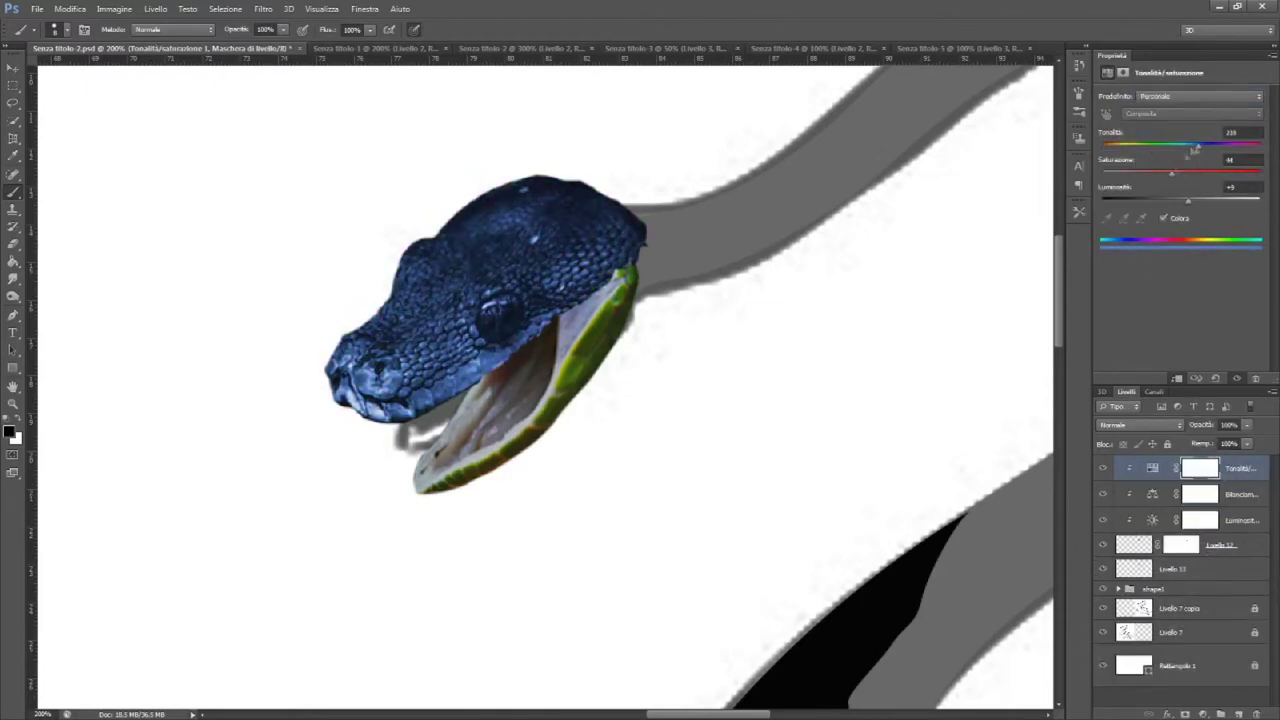
key("shift+plus")
key("shift+plus")
key("shift+plus")
key("shift+plus")
key("shift+plus")
key("alt+shift+n")
left_click(1122, 72)
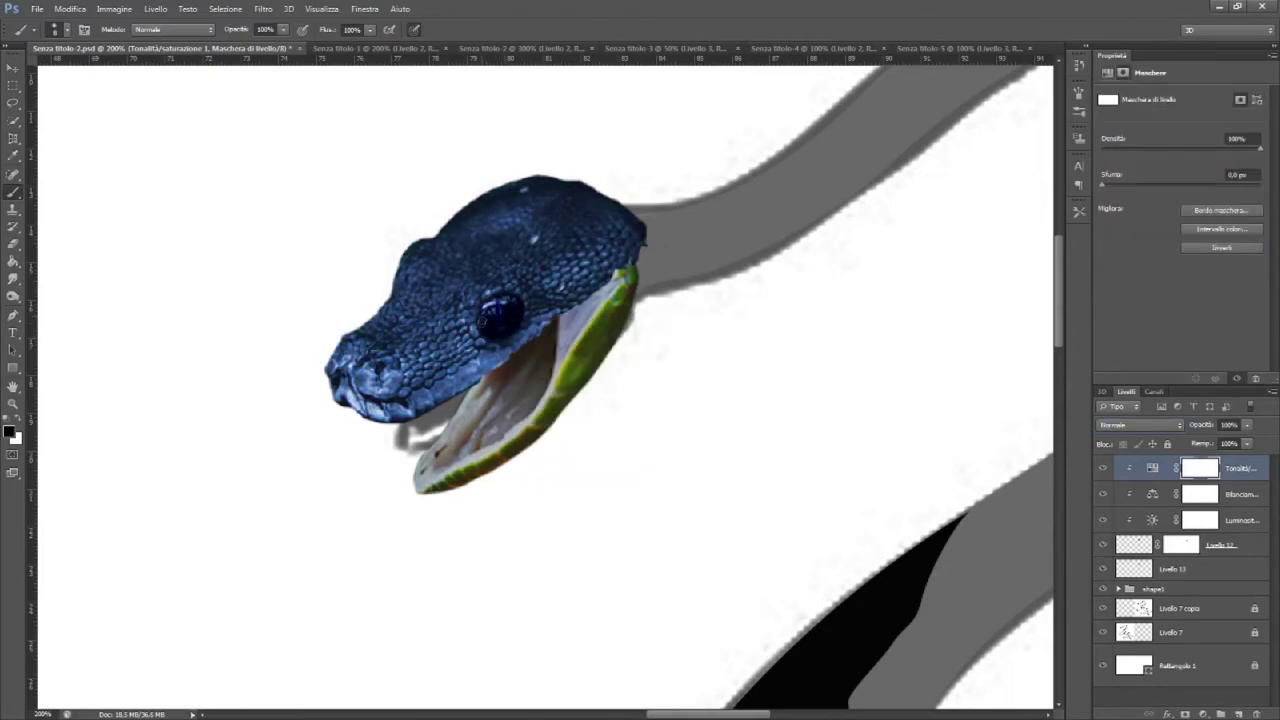
key("alt+bracketleft")
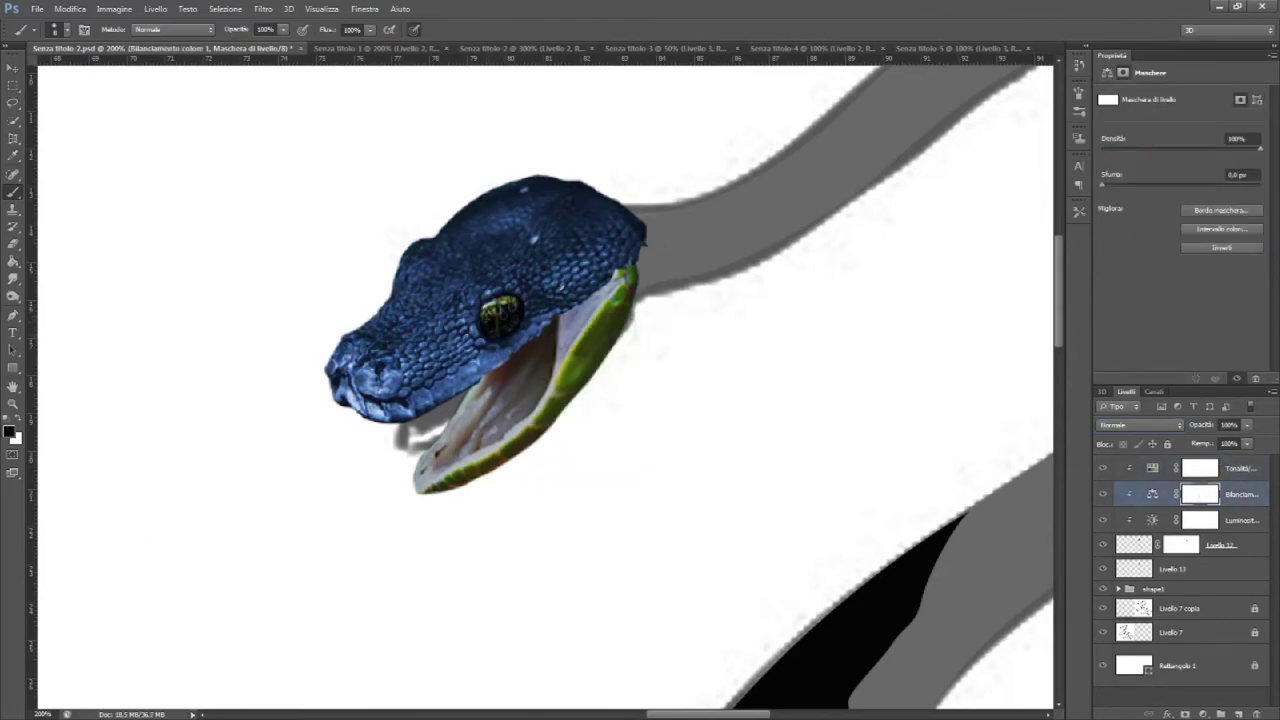
key("alt+bracketleft")
Group the head and mouth layers together and select the three adjustment layers
left_click(1172, 544)
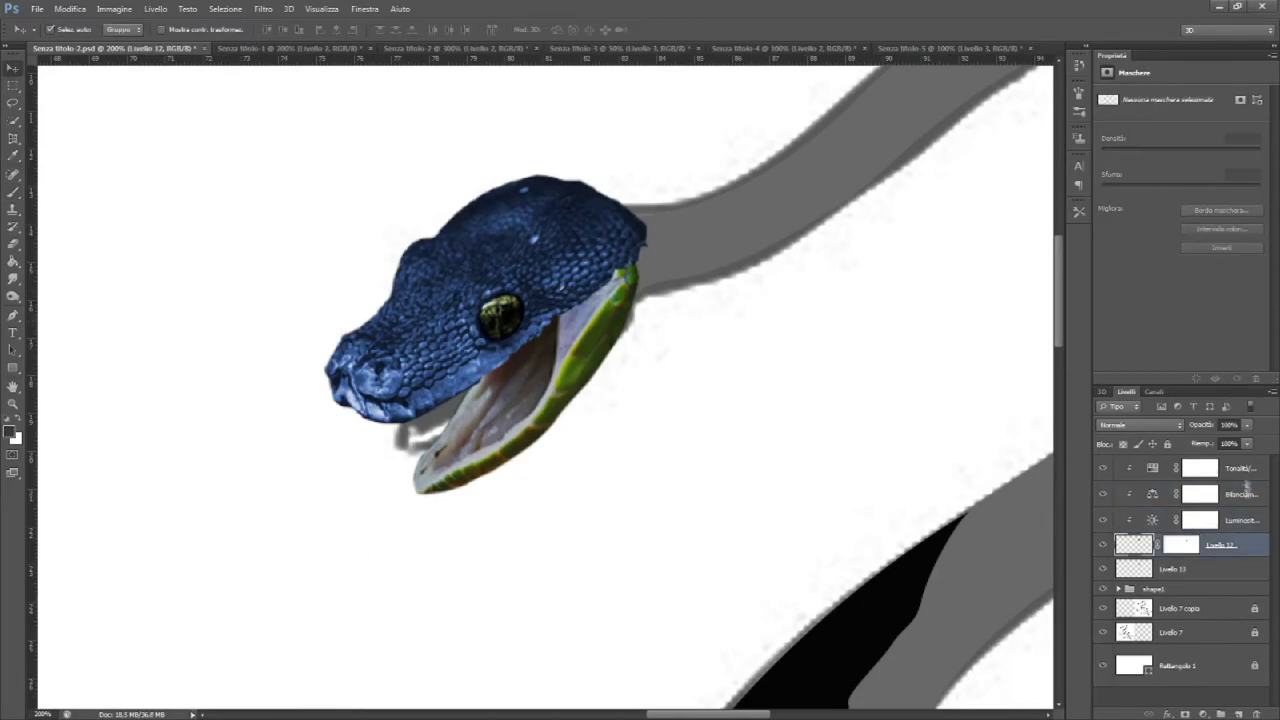
left_click(1172, 568, "shift")
key("ctrl+g")
left_click(1240, 468)
left_click(1207, 521, "shift")
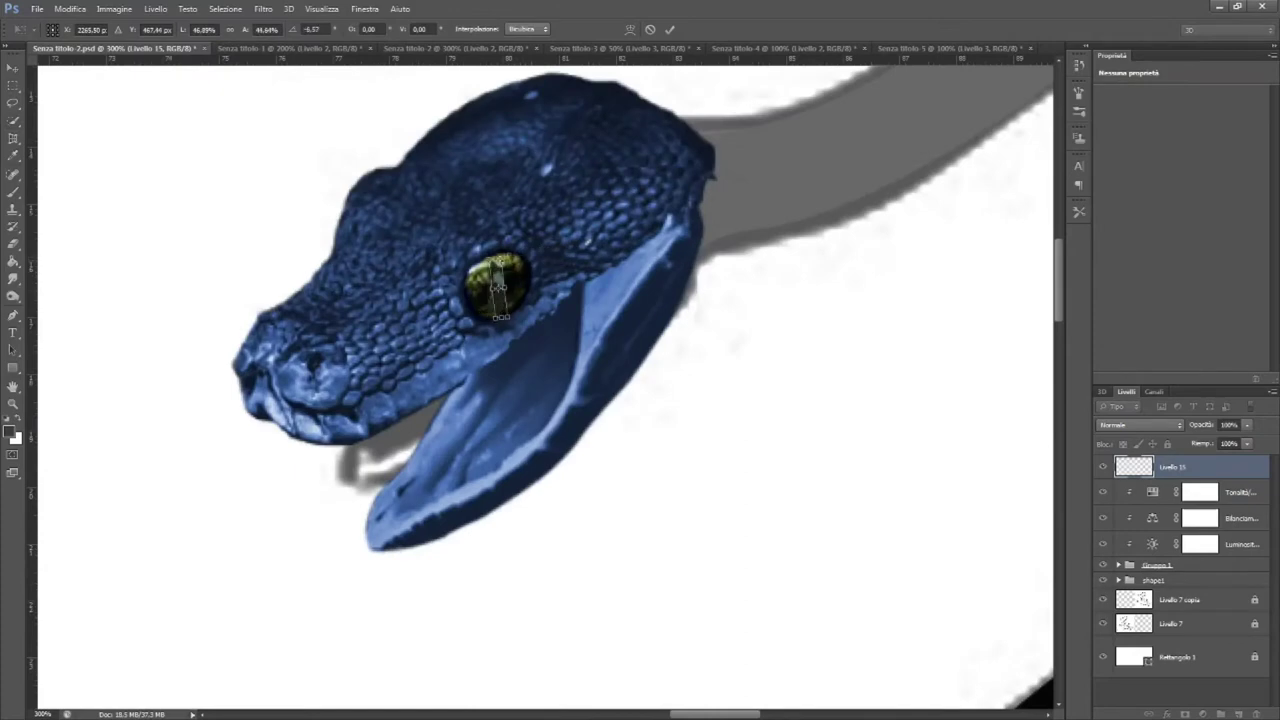
Place the new eye and give its layer an Inner Shadow style
key("Return")
right_click(1200, 467)
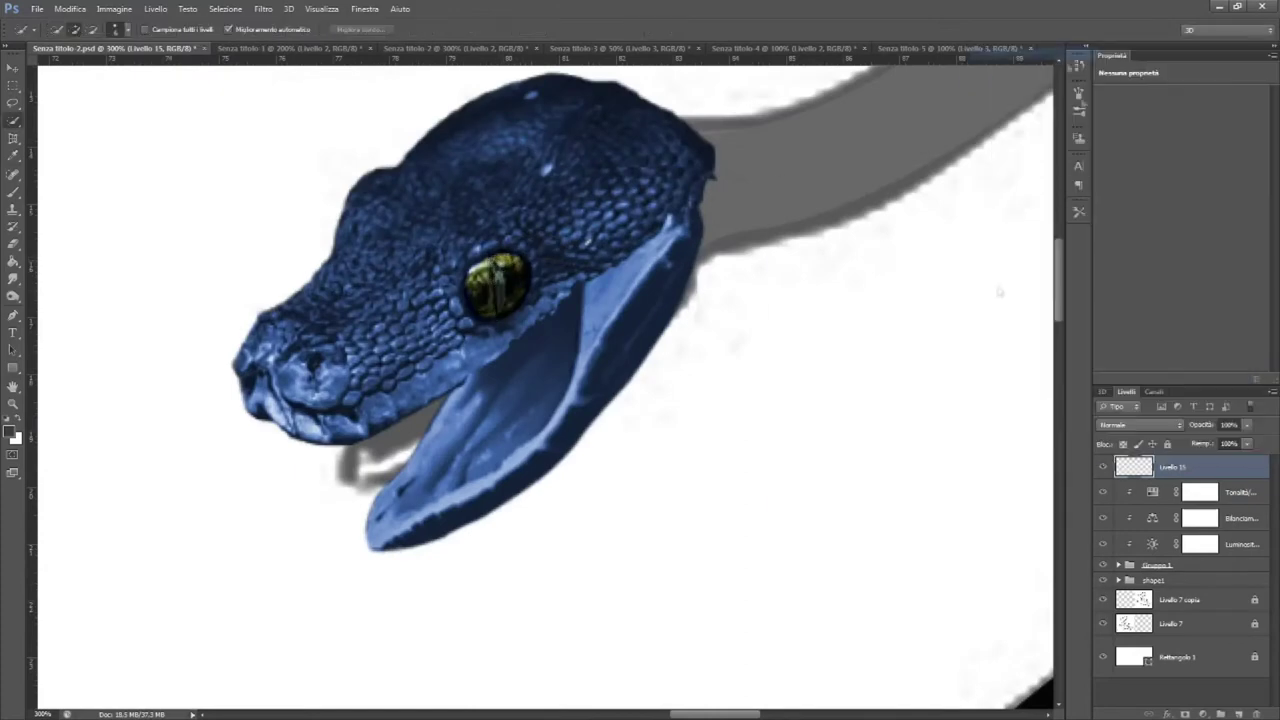
left_click(1015, 51)
left_click(1200, 166)
left_click(826, 305)
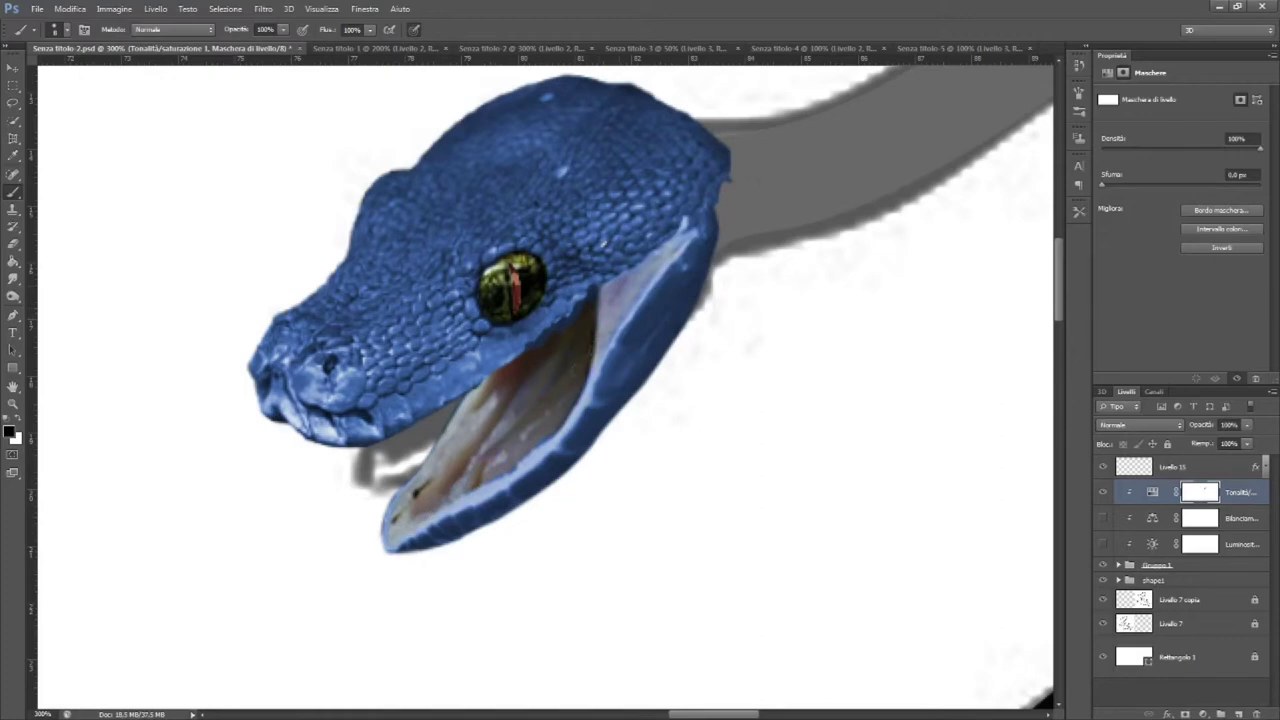
Paint white on the Hue/Saturation mask to remove the blue tint inside the mouth
key("x")
left_click(1103, 518)
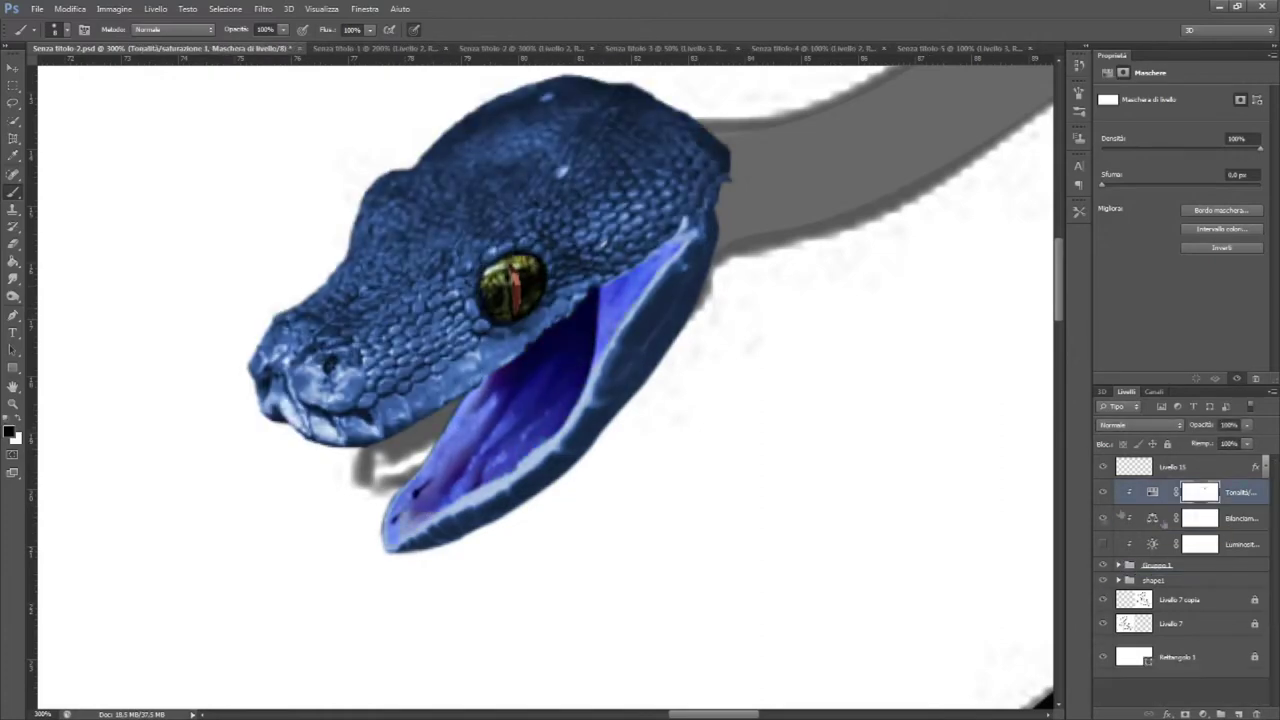
left_click(1200, 518)
left_click(1103, 492)
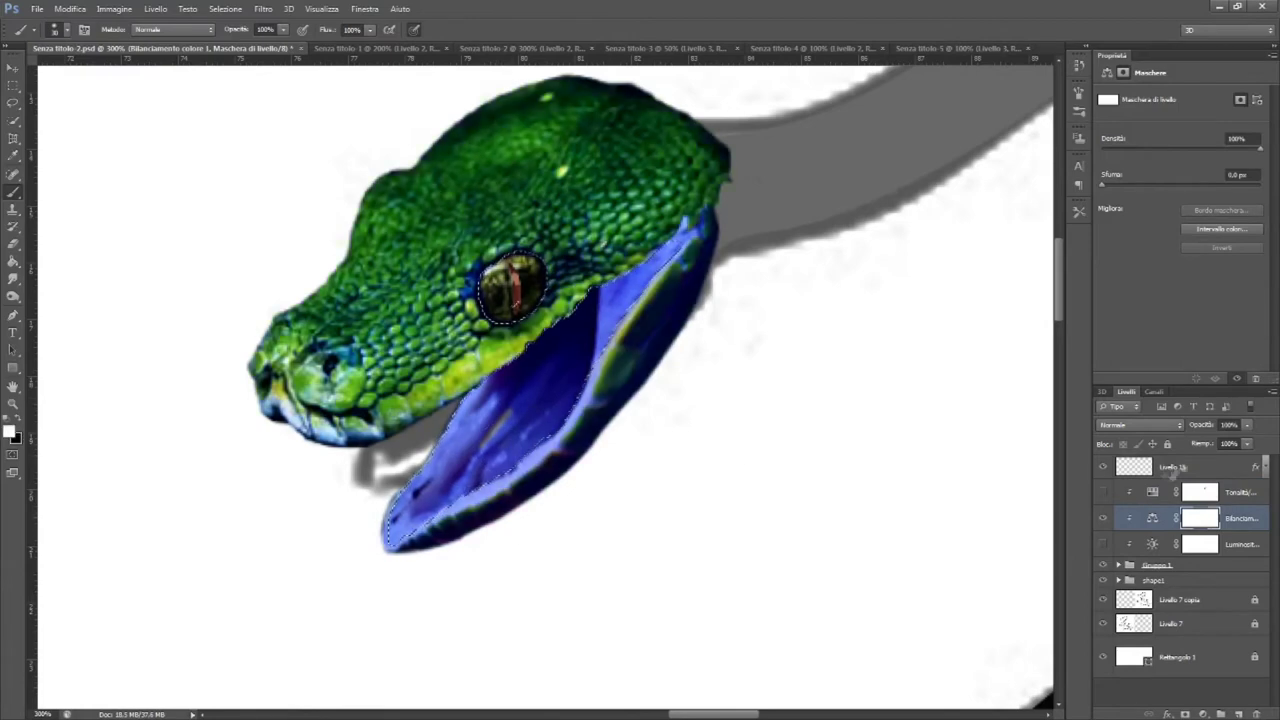
key("ctrl+d")
left_click(1103, 492)
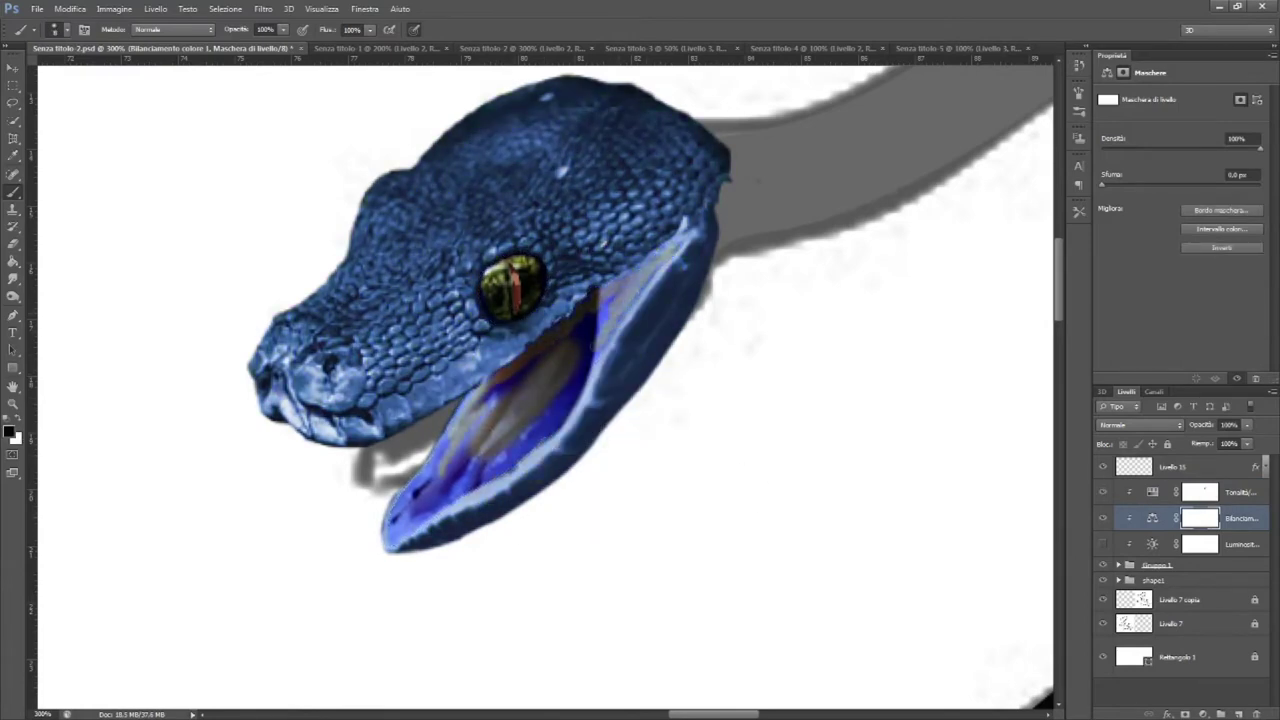
left_click_drag(595, 320, 440, 465)
mouse_move(405, 530)
left_mouse_down()
mouse_move(565, 405)
mouse_move(440, 490)
left_mouse_up()
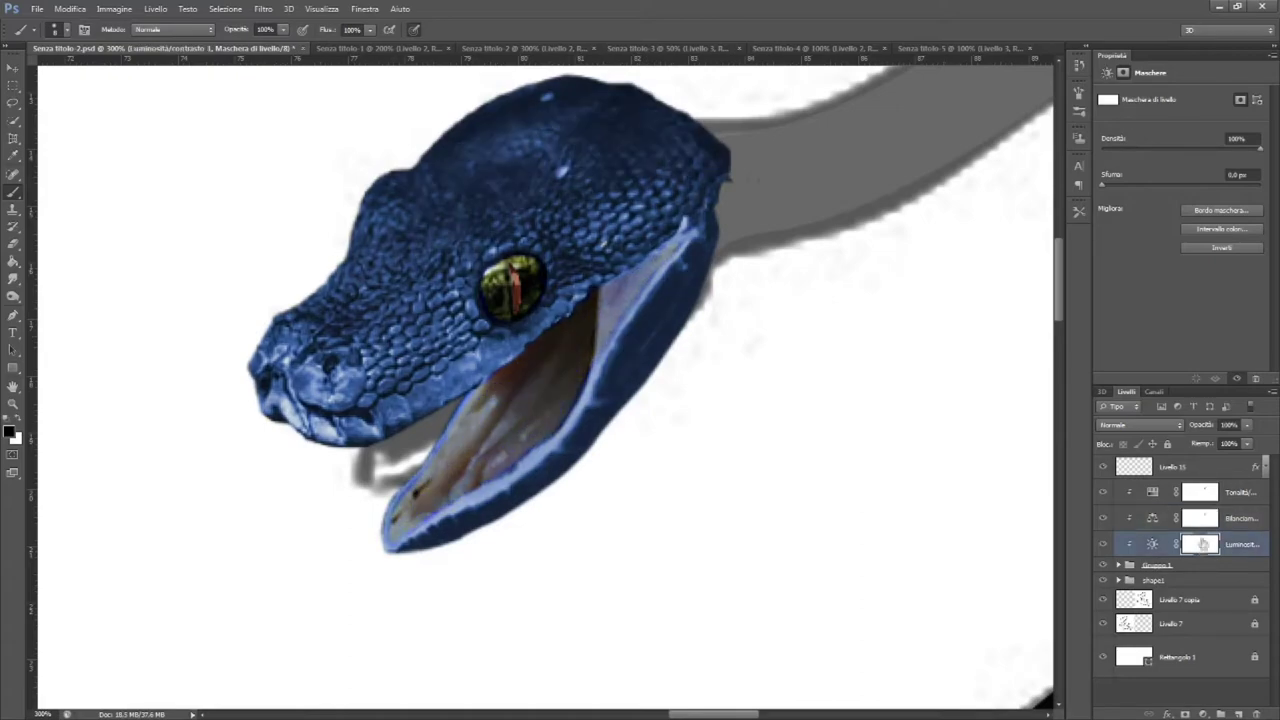
scroll(545, 385, "down", 5)
left_click(1160, 466)
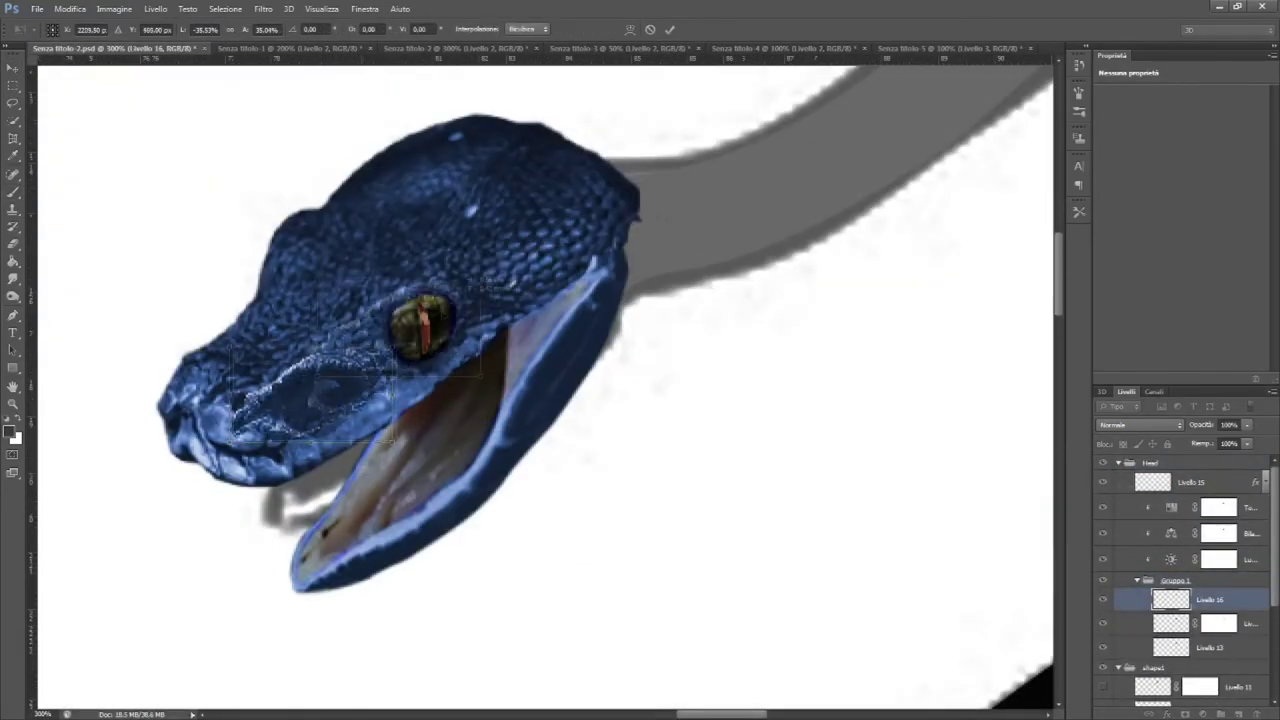
Warp-reshape the eye and mask away the rough top edge of the head
right_click(458, 316)
left_click(500, 430)
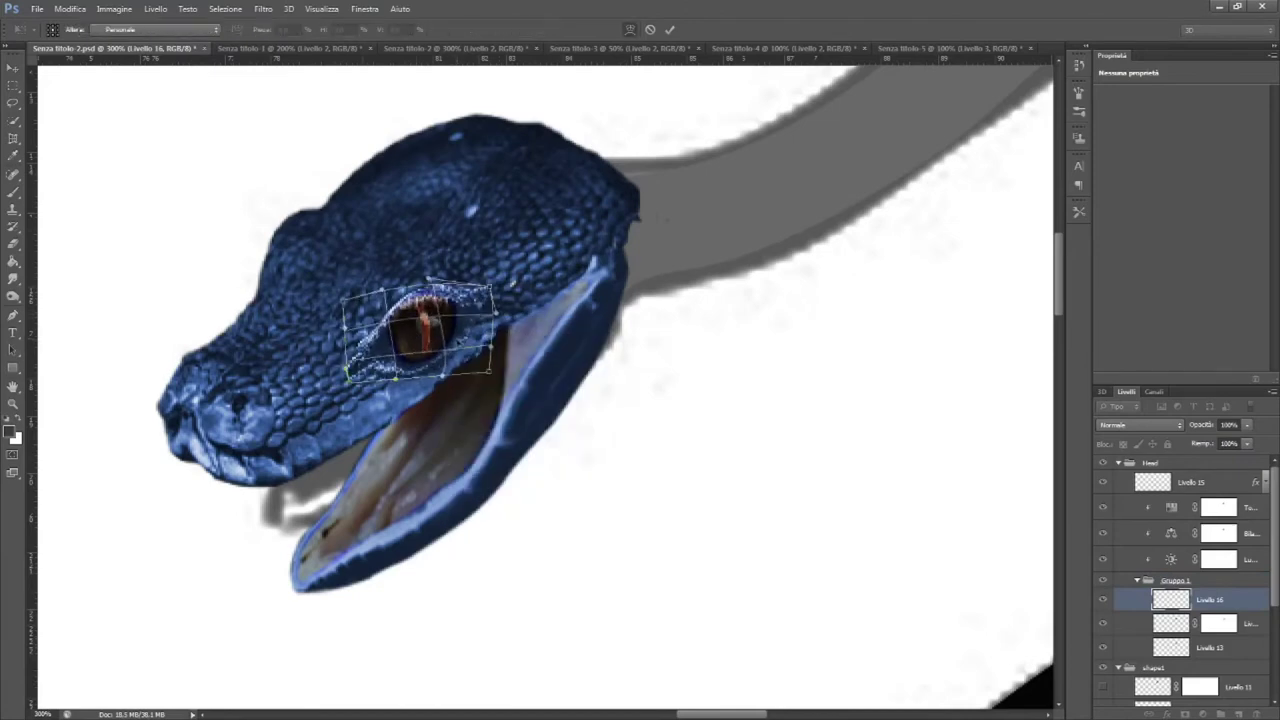
key("Return")
key("b")
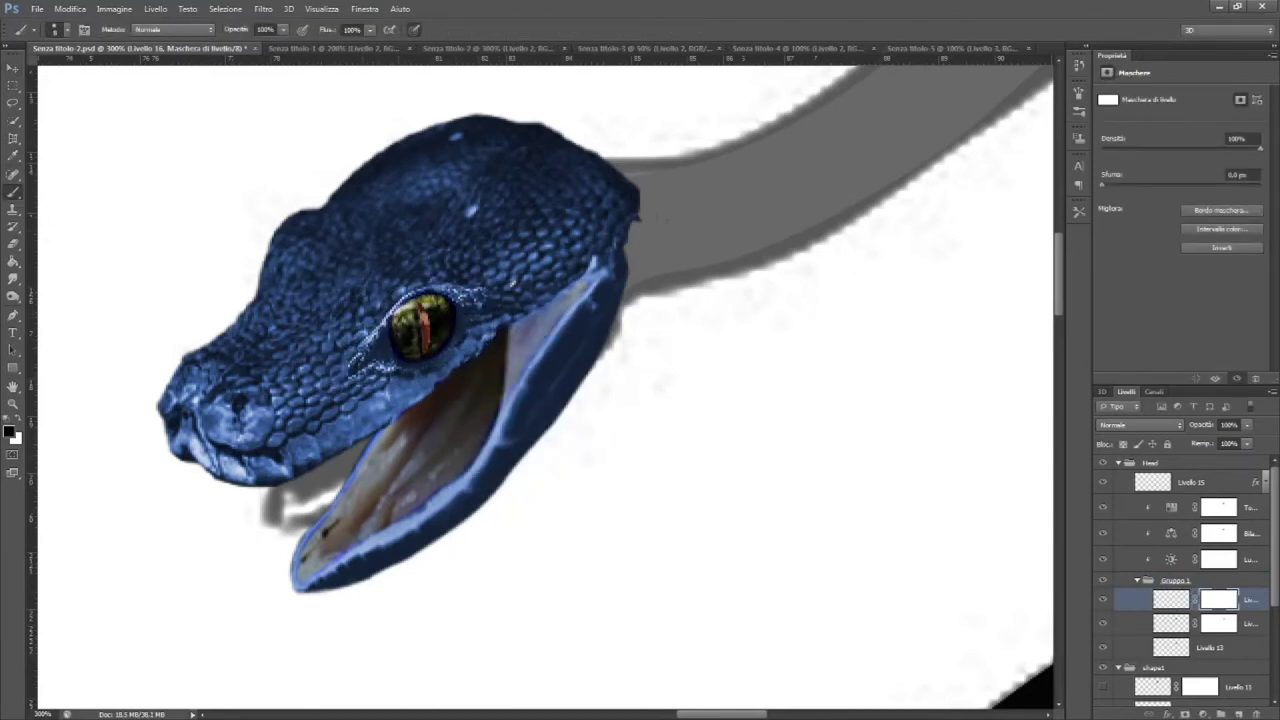
right_click(416, 312)
right_click(500, 272)
key("Return")
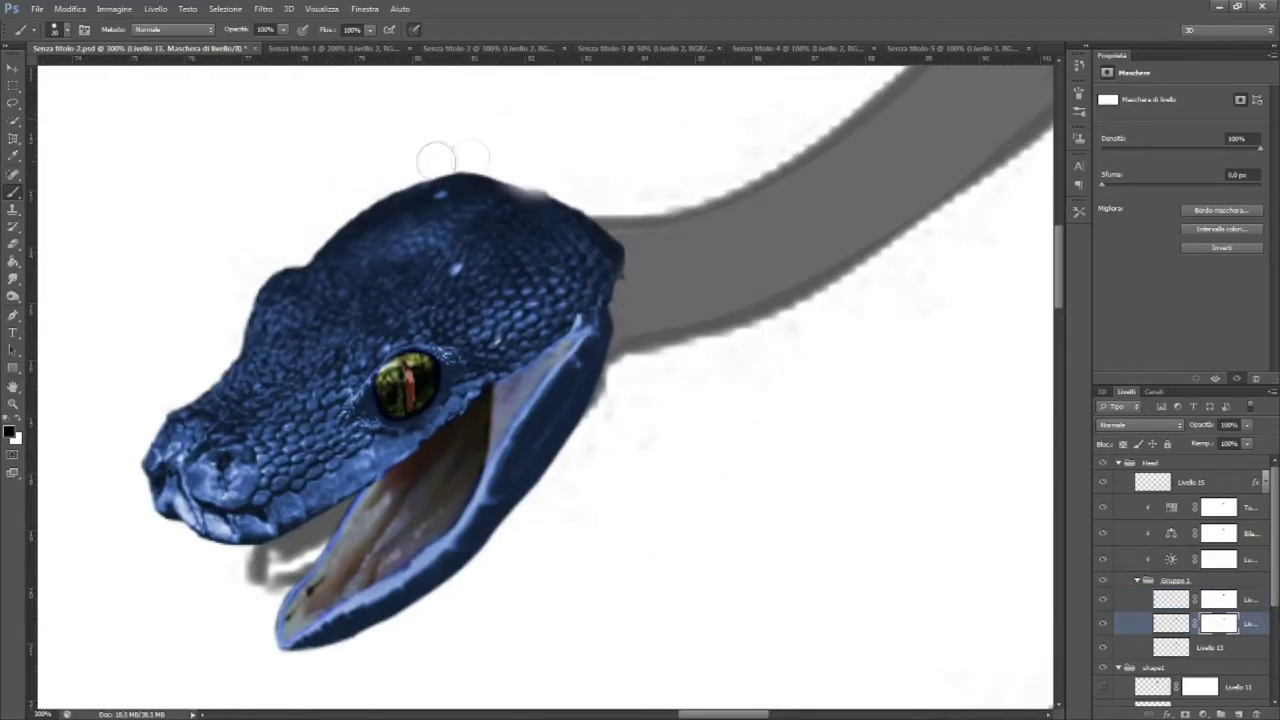
mouse_move(598, 210)
left_mouse_down()
mouse_move(500, 166)
mouse_move(478, 186)
left_mouse_up()
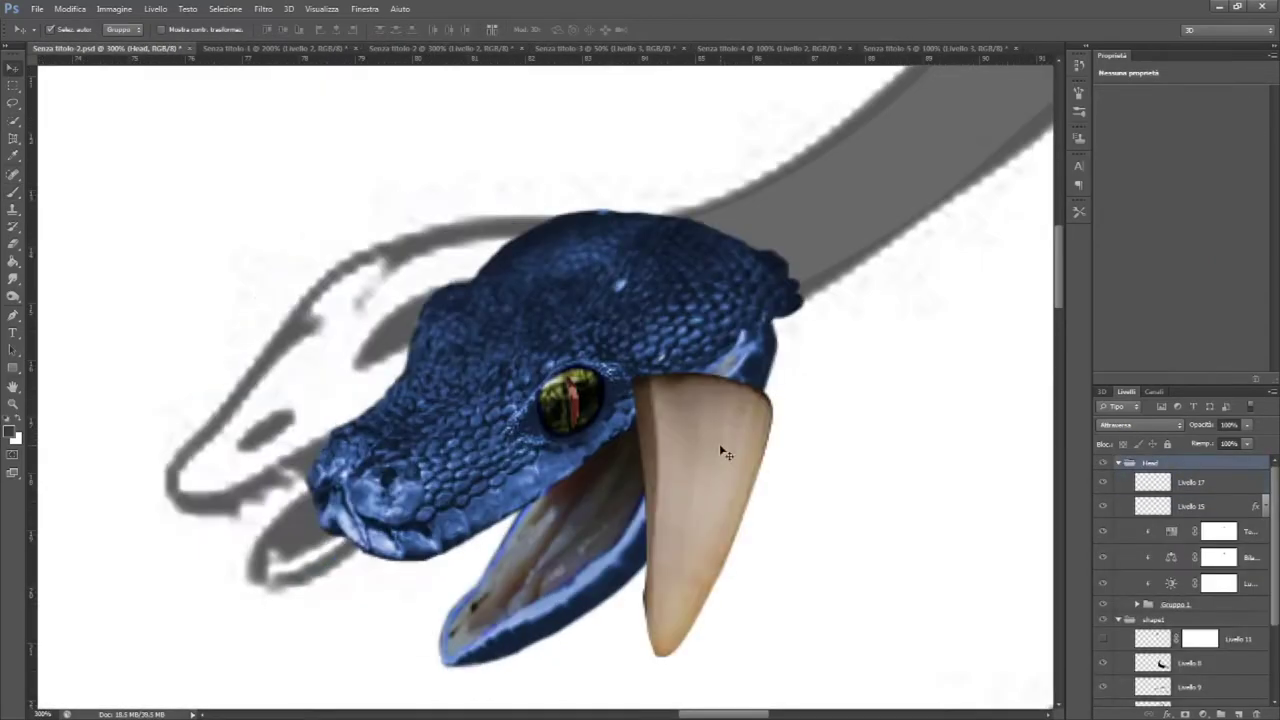
Duplicate the fang layer and place fang copies along the lower and upper jaws
mouse_move(300, 605)
left_mouse_down()
mouse_move(398, 560)
mouse_move(438, 522)
left_mouse_up()
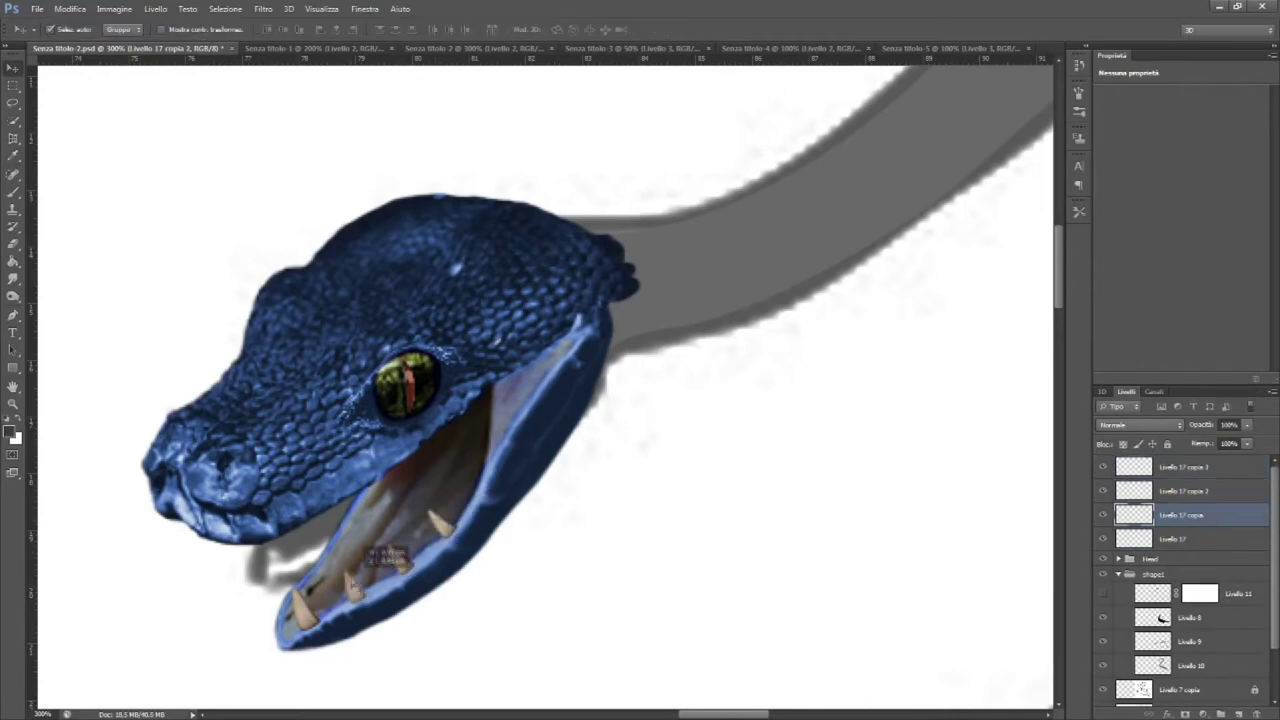
key("ctrl+j")
key("ctrl+j")
key("ctrl+t")
mouse_move(440, 520)
left_mouse_down()
mouse_move(340, 508)
mouse_move(285, 600)
left_mouse_up()
key("Return")
key("ctrl+j")
key("ctrl+t")
key("Return")
key("ctrl+j")
key("ctrl+t")
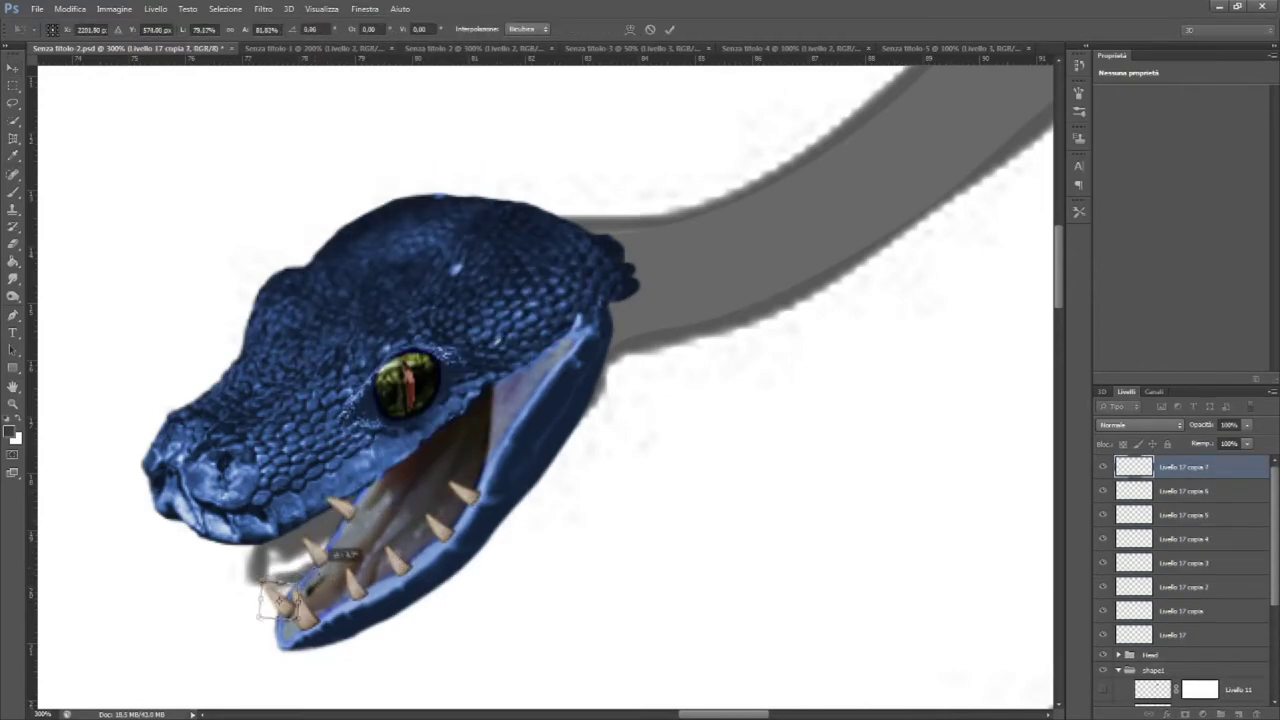
key("Return")
key("ctrl+shift+bracketleft")
Flip a fang copy and place it as a large fang at the front upper jaw
key("ctrl+t")
right_click(320, 540)
left_click(370, 519)
key("Return")
left_click_drag(300, 560, 168, 528)
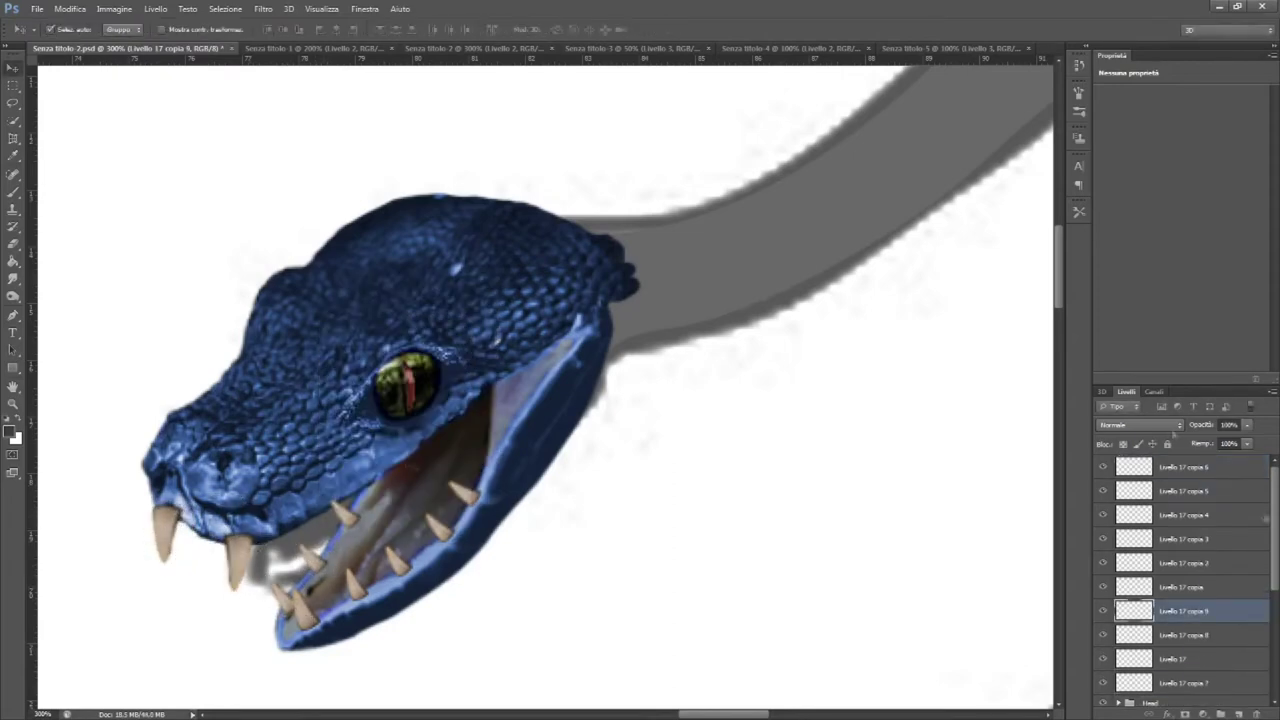
Group the fang layers as 'dent' and give the group a mask for brushing
key("ctrl+g")
left_click(1202, 714)
key("b")
right_click(410, 485)
right_click(385, 520)
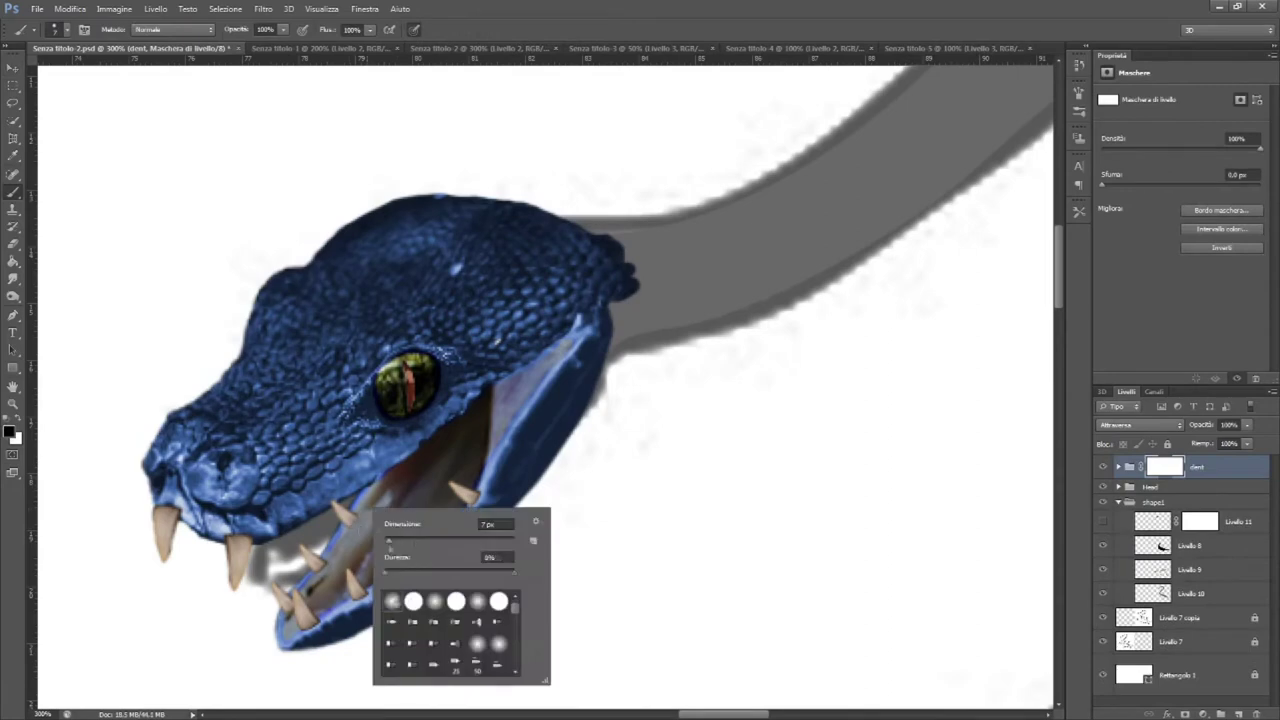
key("Return")
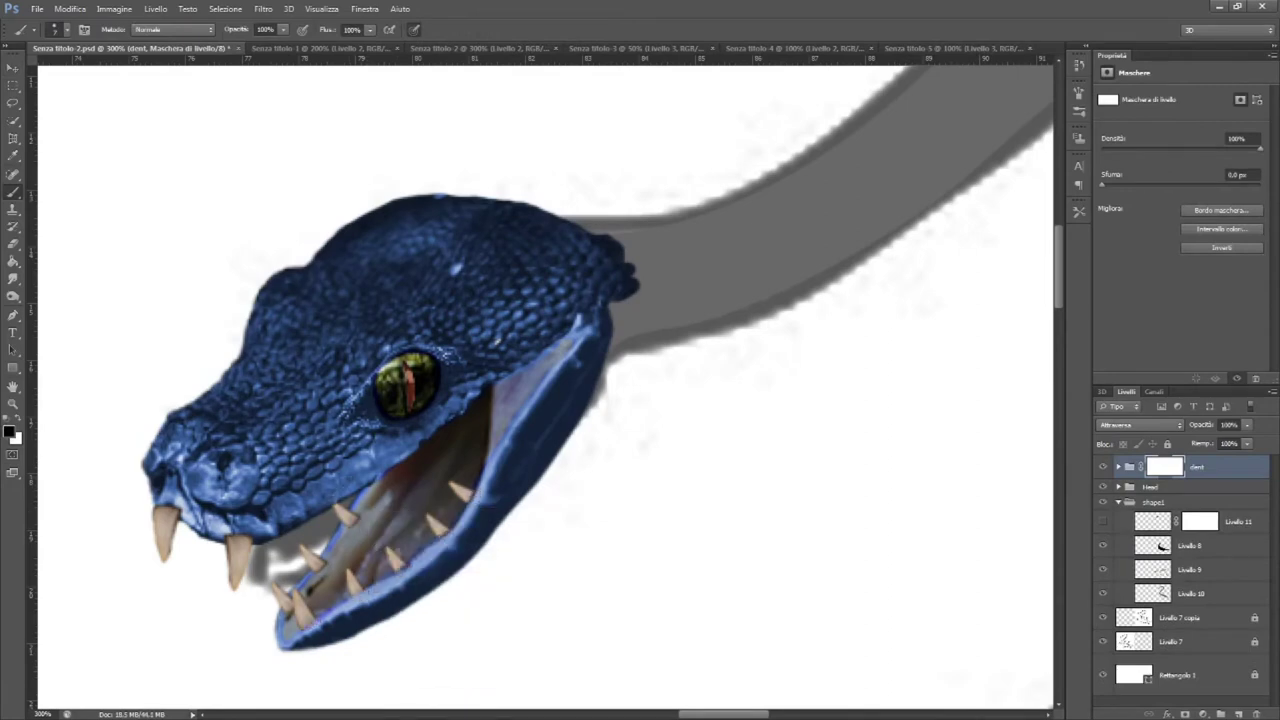
Dab dark soft shading on a new layer along the lower jaw and upper fangs, grouped into 'head'
key("ctrl+shift+alt+n")
right_click(474, 494)
key("Return")
left_click(476, 494)
left_click(452, 545)
left_click(410, 595)
left_click(365, 605)
left_click(315, 645)
left_click(358, 528)
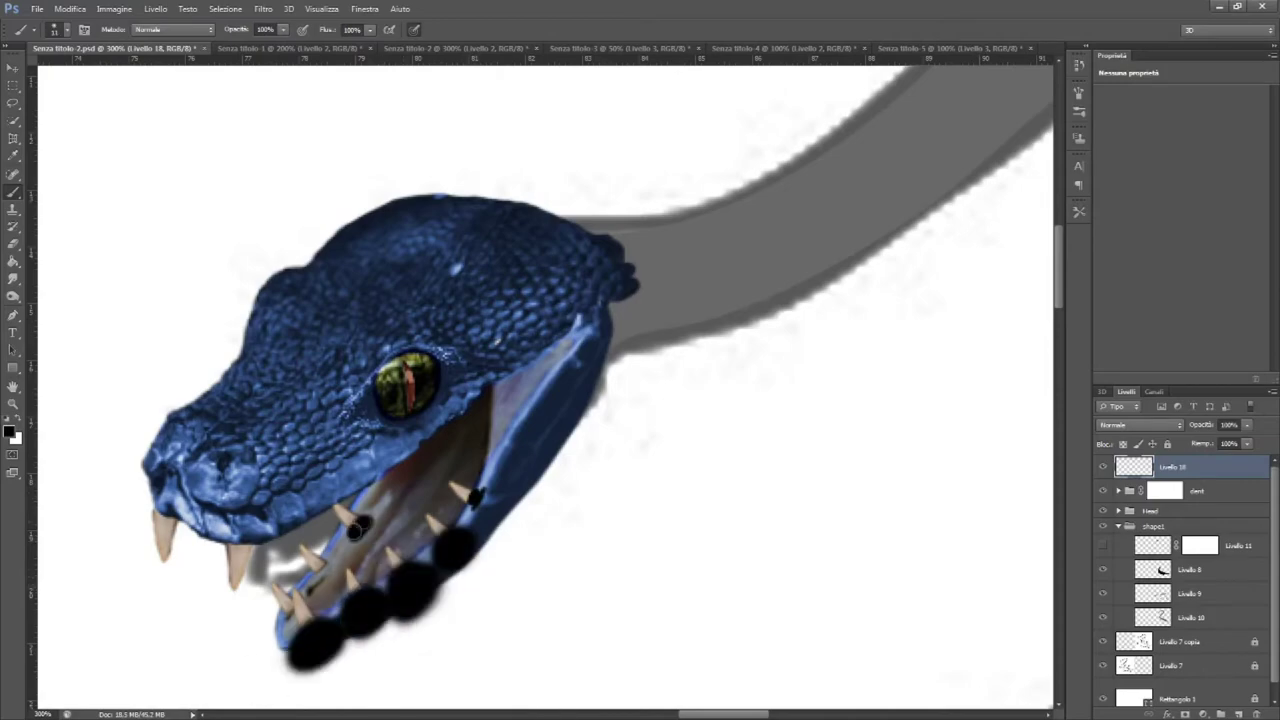
key("ctrl+minus")
key("ctrl+minus")
key("ctrl+minus")
Bring the cut-out pink scaly body from the purple snake photo onto the neck
key("v")
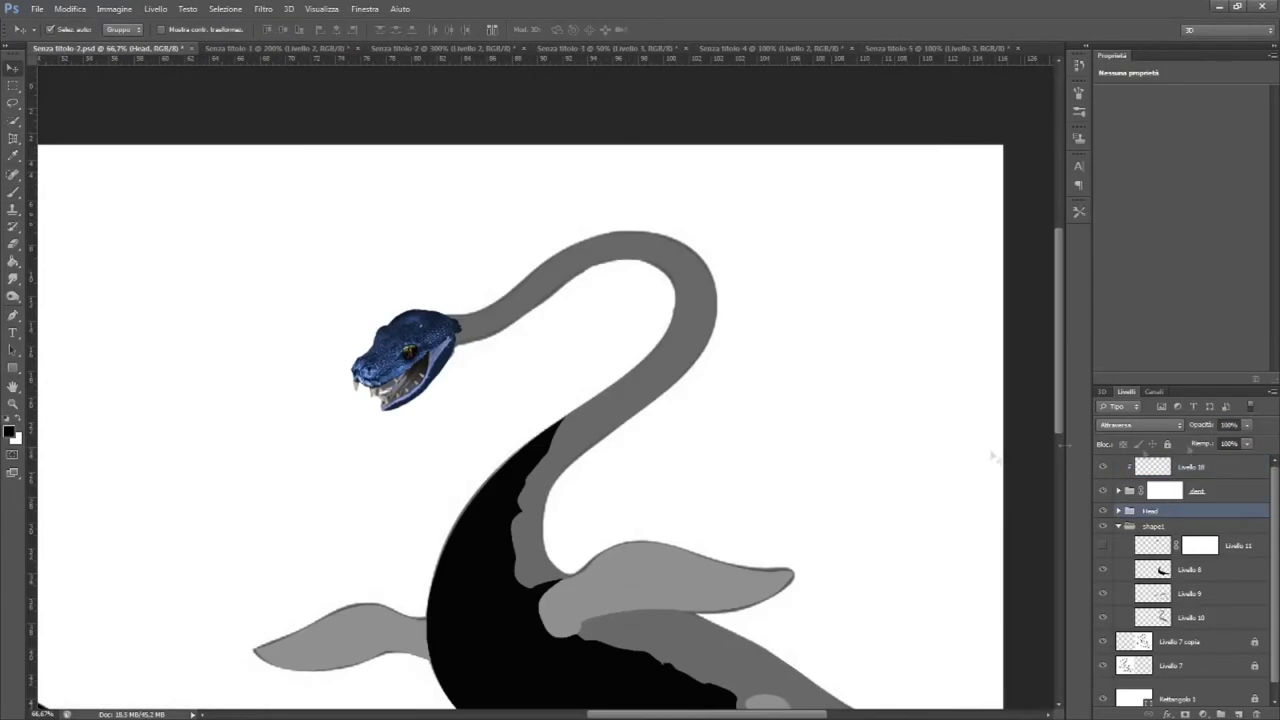
left_click(546, 50)
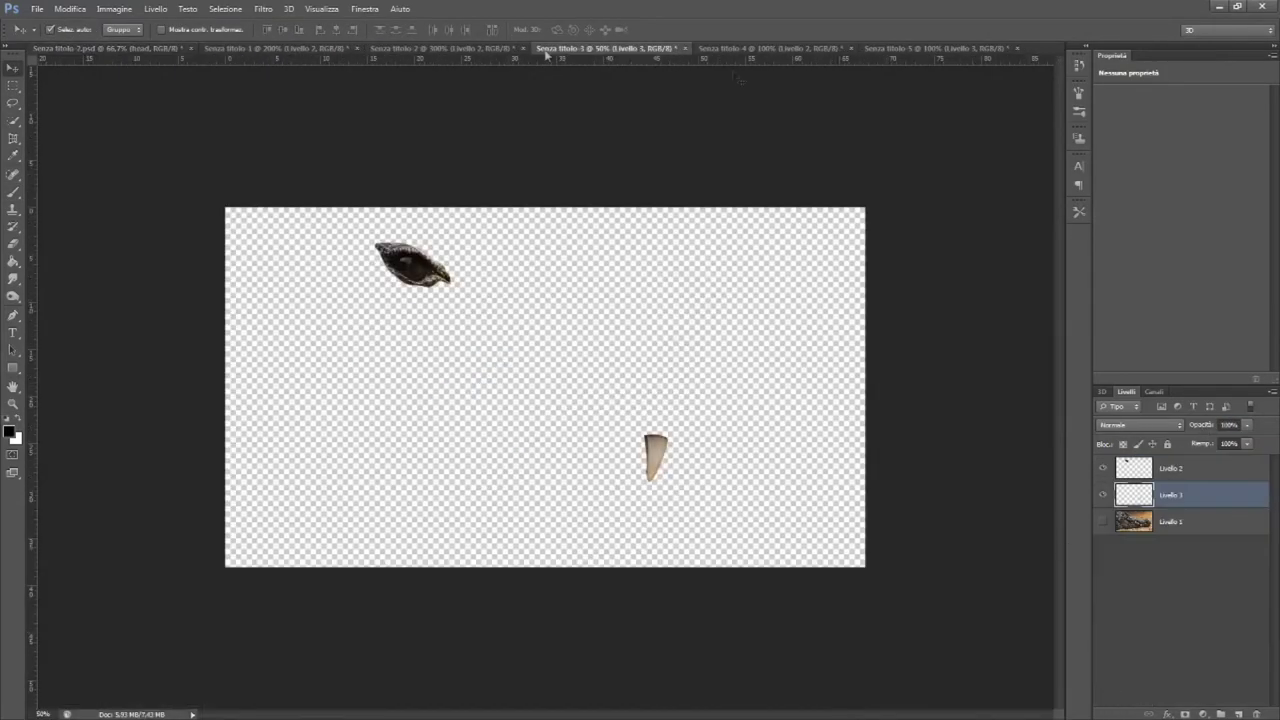
left_click(751, 50)
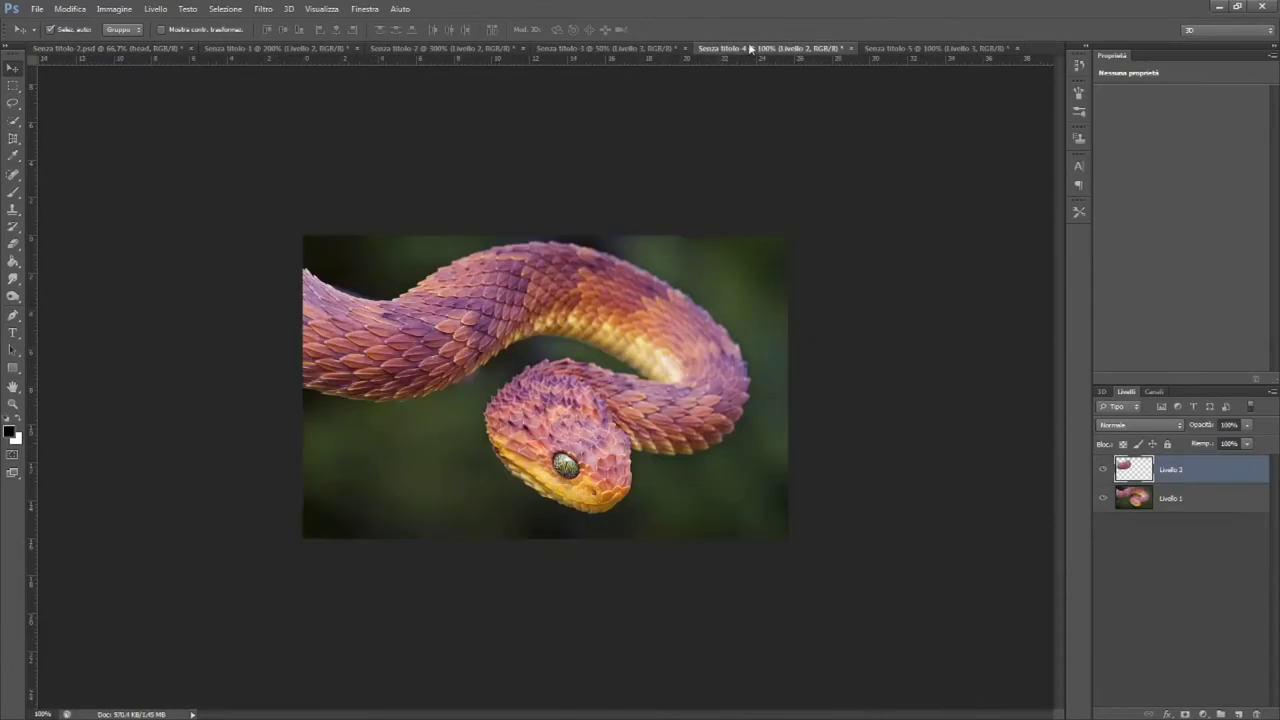
left_click(1103, 497)
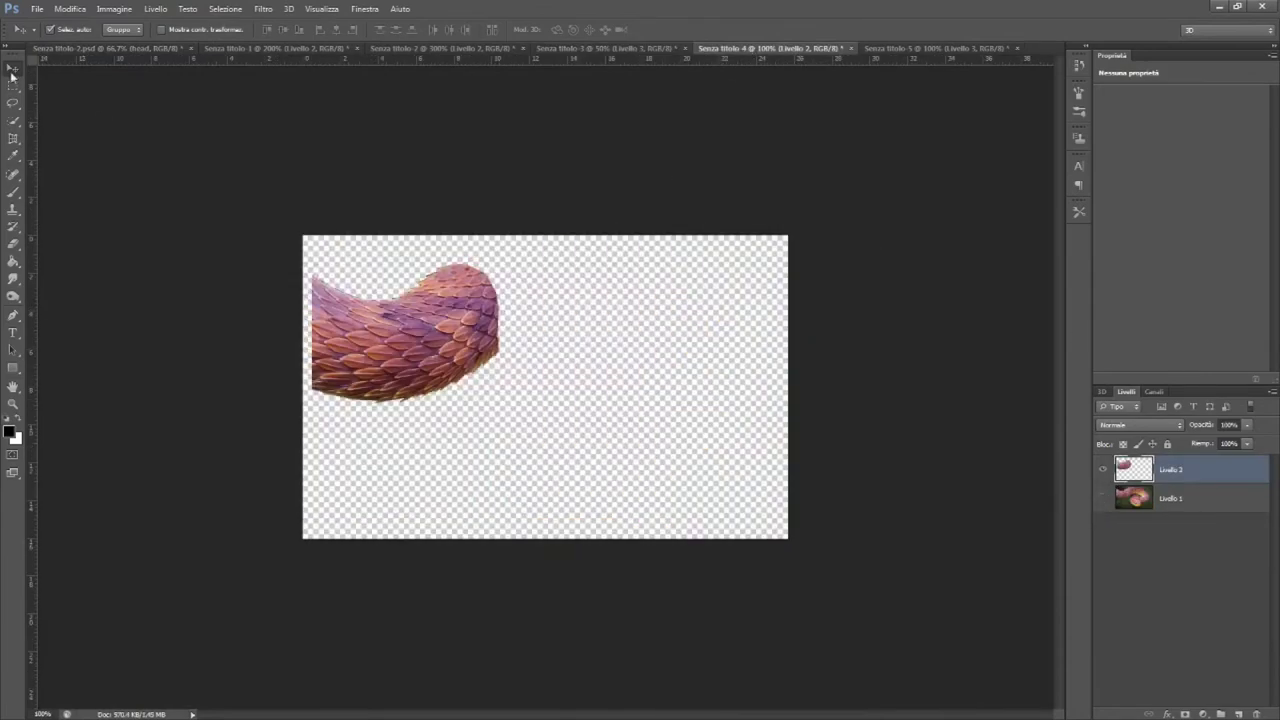
mouse_move(423, 318)
left_mouse_down()
mouse_move(334, 271)
mouse_move(135, 55)
mouse_move(560, 380)
left_mouse_up()
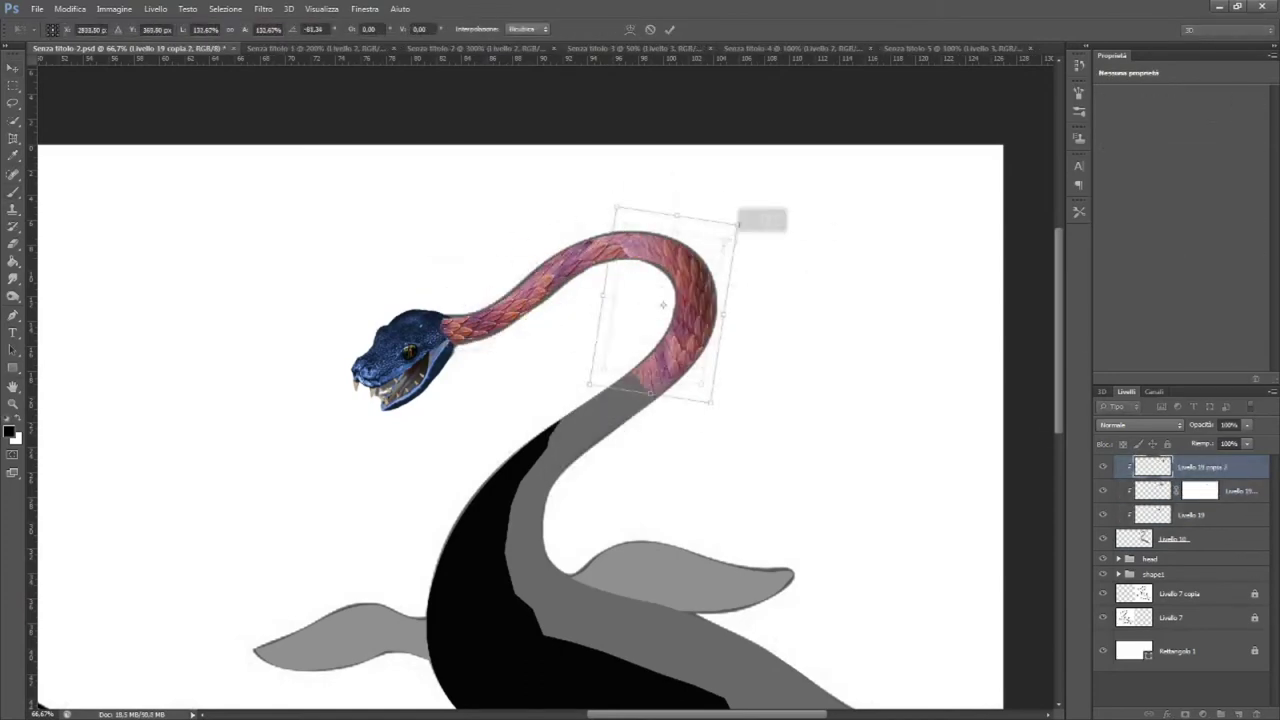
key("Return")
key("b")
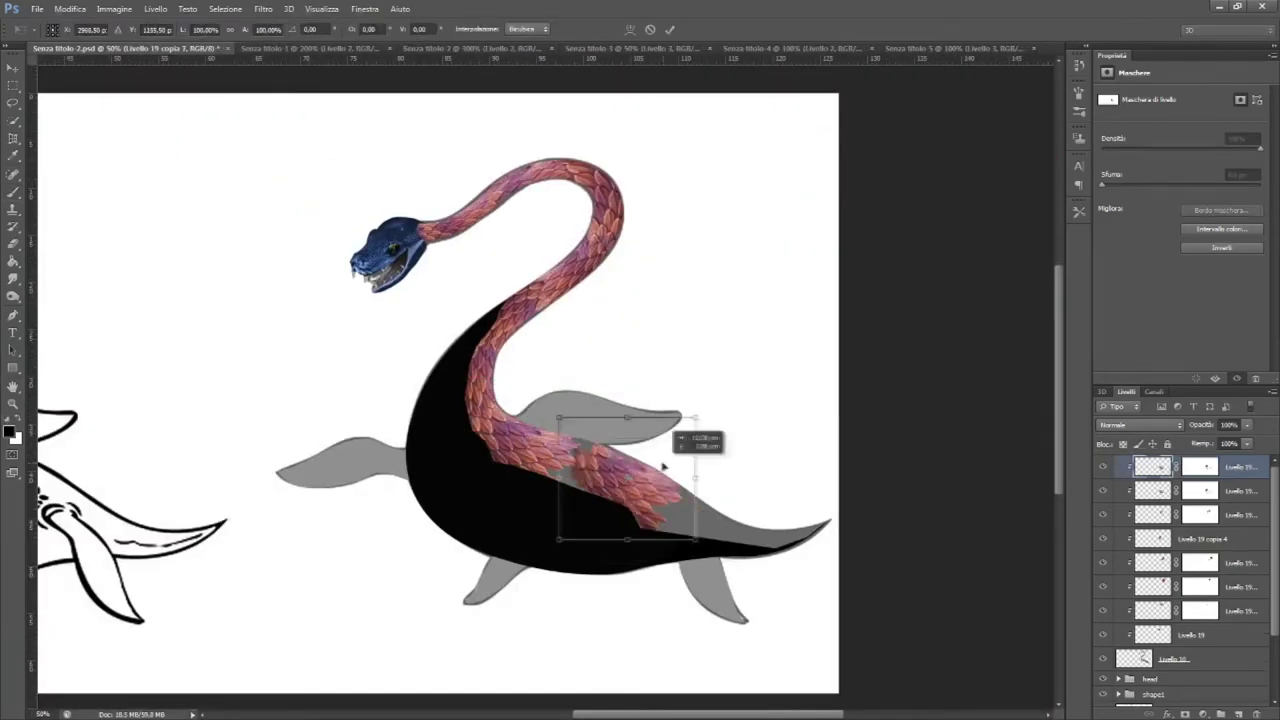
Extend a scale copy down the neck toward the tail and mask its stray tip
mouse_move(674, 451)
left_mouse_down()
mouse_move(657, 437)
mouse_move(695, 461)
left_mouse_up()
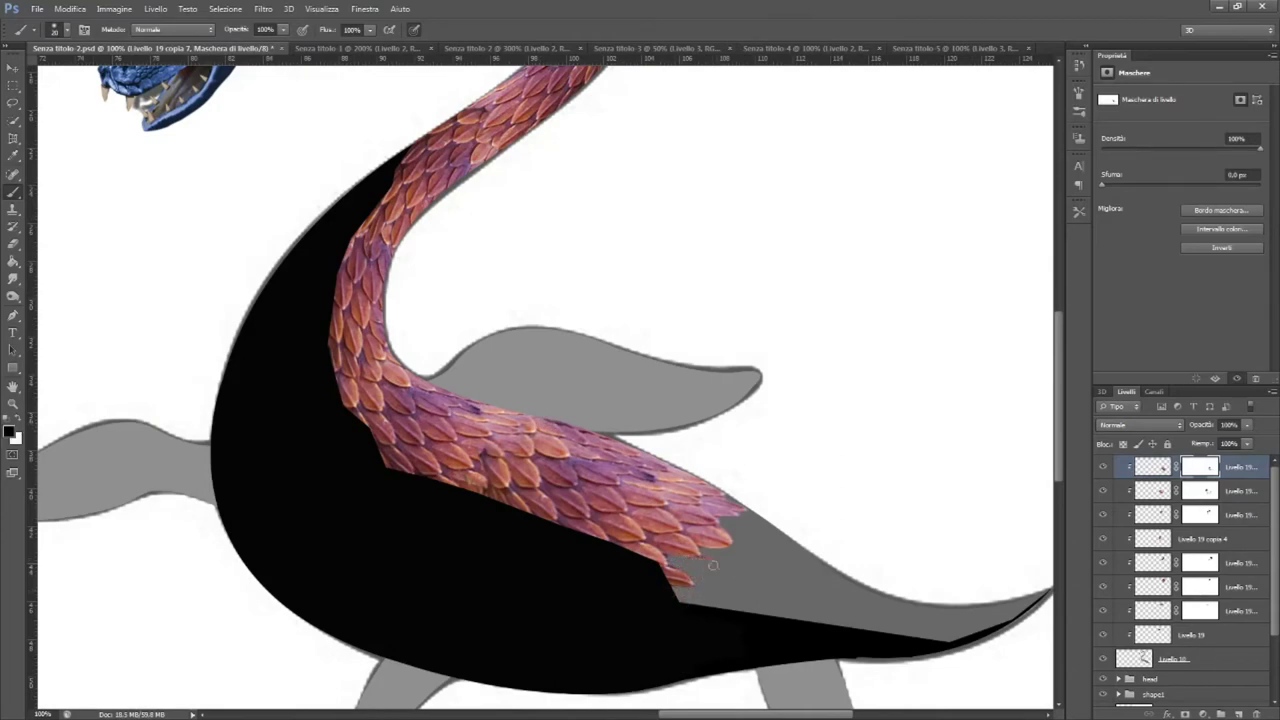
key("ctrl+j")
key("ctrl+t")
left_click_drag(880, 510, 870, 555)
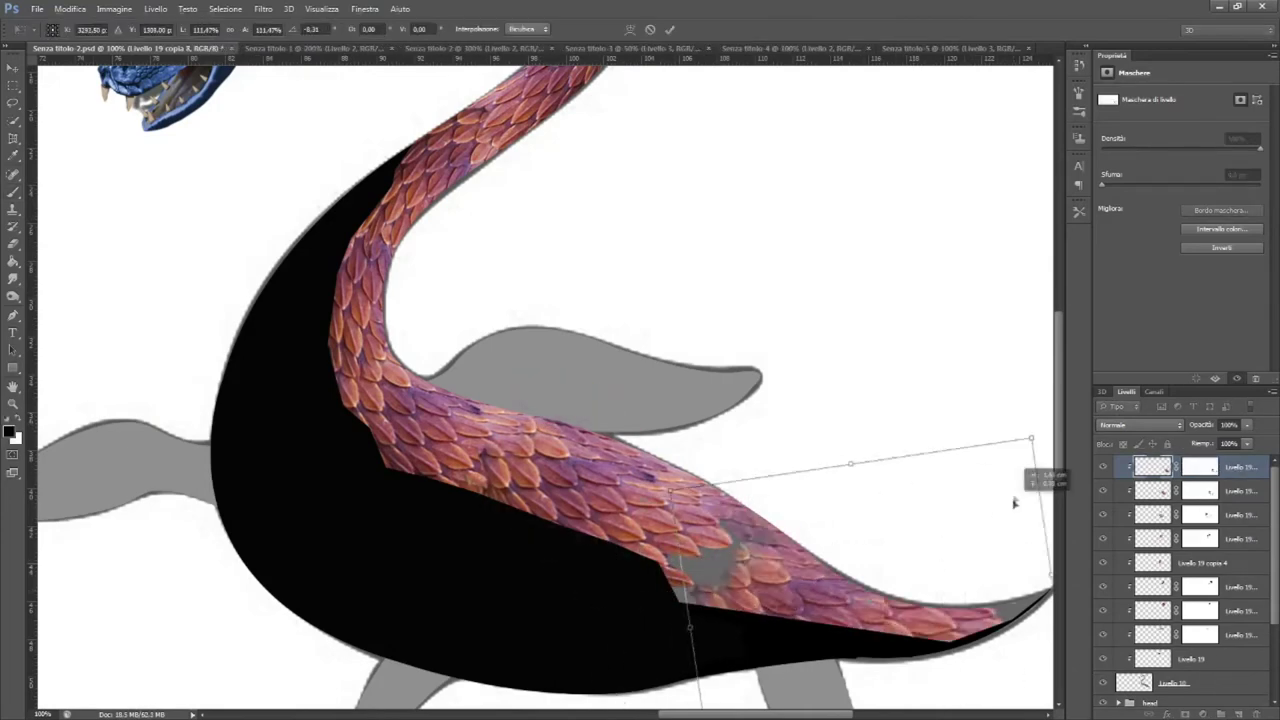
key("Return")
key("ctrl+backslash")
key("x")
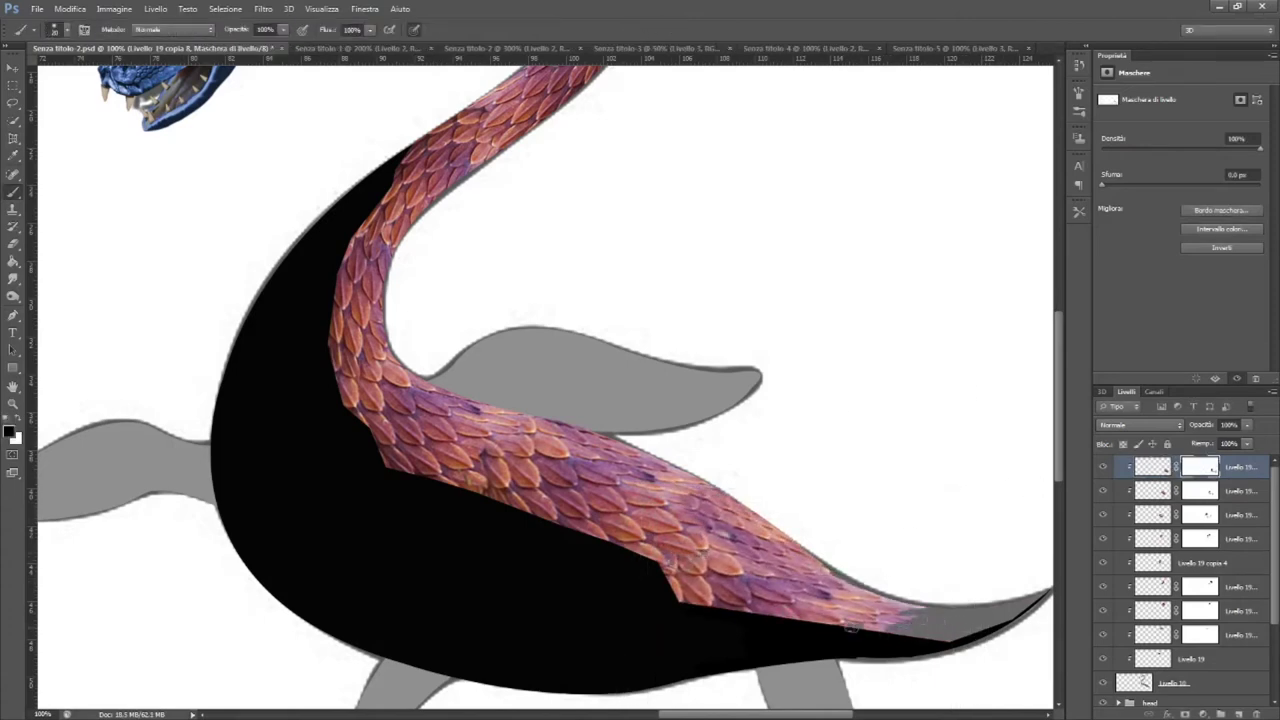
left_click(885, 615)
Reposition the tail scales and give them a layer mask
right_click(886, 545)
key("Escape")
key("x")
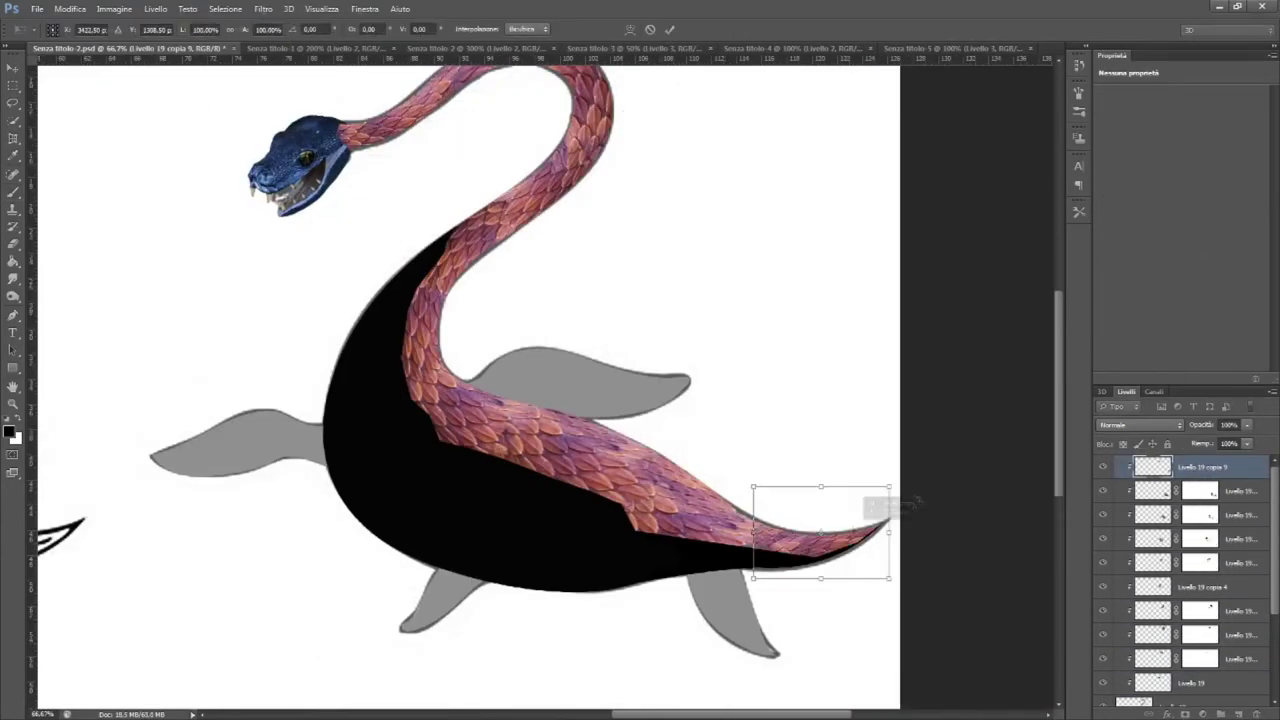
left_click_drag(905, 505, 903, 490)
key("Return")
scroll(882, 541, "up", 4)
left_click(1203, 714)
key("b")
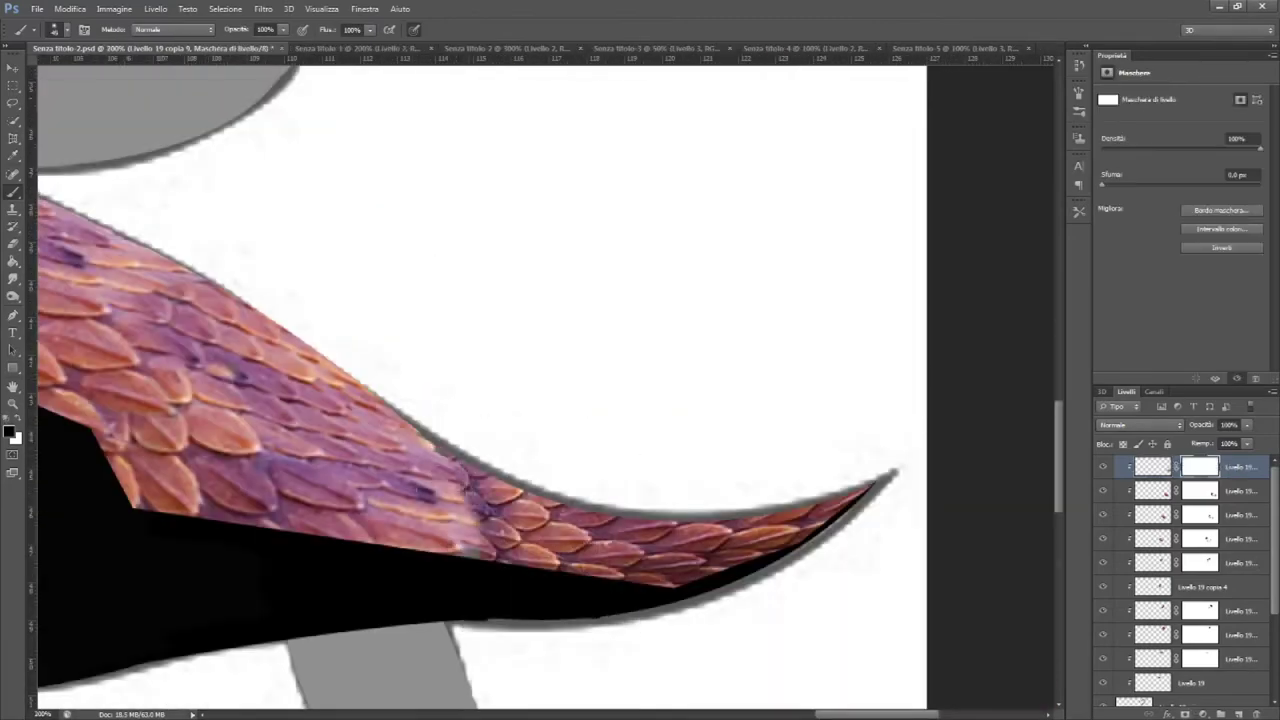
Rotate and reshape the tail scales to follow the tail
key("ctrl+t")
mouse_move(920, 450)
left_mouse_down()
mouse_move(965, 375)
mouse_move(990, 362)
left_mouse_up()
key("Return")
key("x")
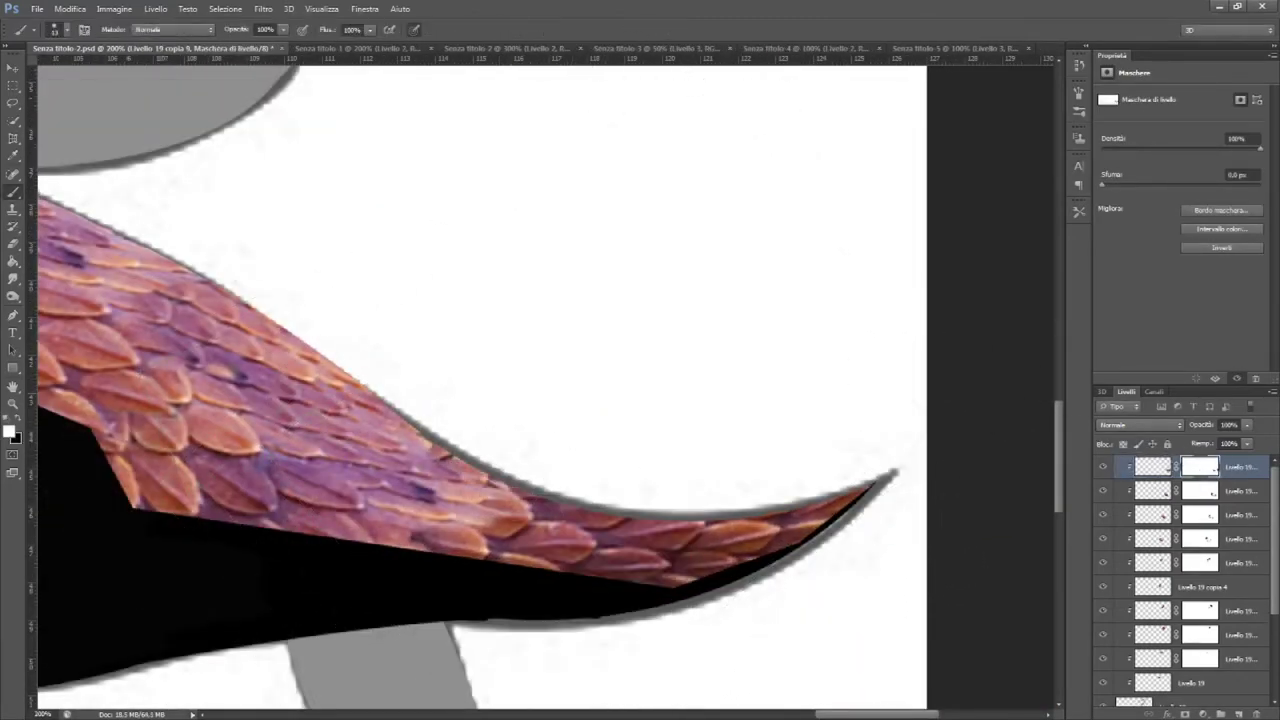
key("ctrl+t")
left_click_drag(894, 640, 914, 485)
key("Return")
Duplicate the scales and warp the copy along the curve to the tail tip
key("ctrl+j")
key("ctrl+t")
left_click_drag(960, 430, 957, 200)
right_click(871, 443)
left_click(920, 560)
left_click_drag(950, 280, 910, 428)
left_click_drag(340, 437, 357, 402)
key("Return")
key("x")
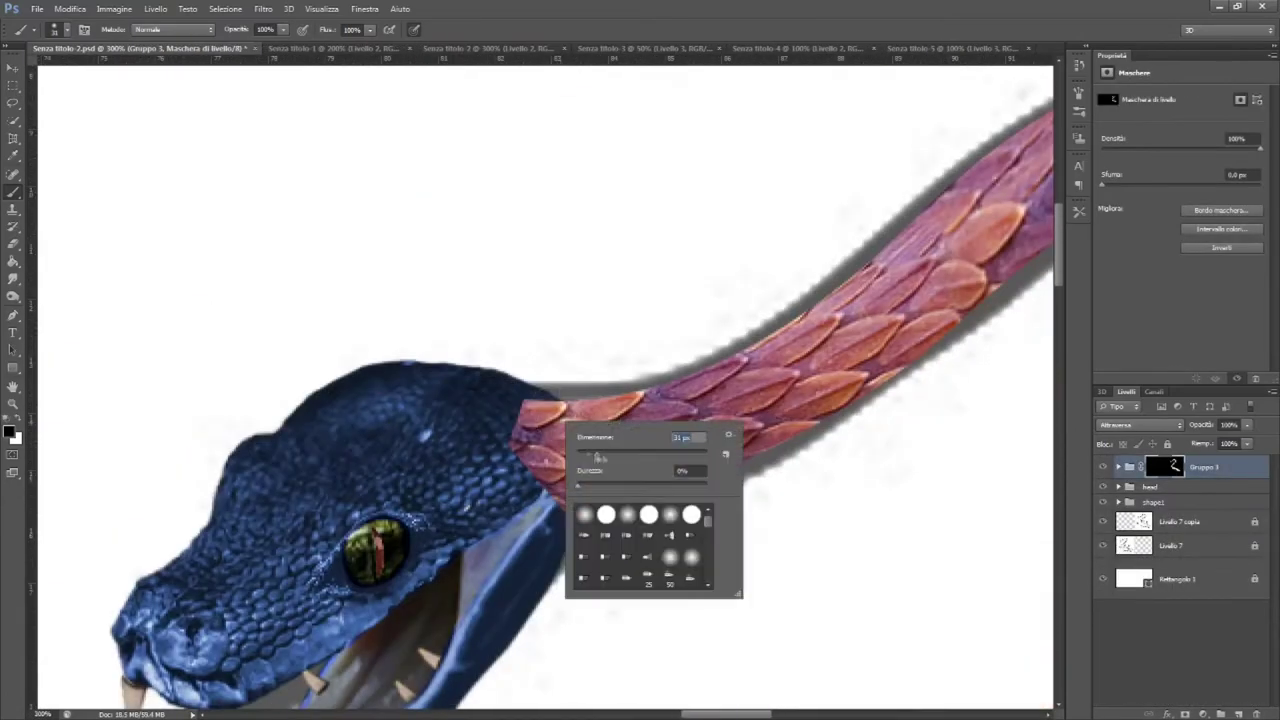
key("Return")
Paint the group mask black to hide the neck scales beside the head
mouse_move(545, 475)
left_mouse_down()
mouse_move(605, 445)
mouse_move(520, 565)
left_mouse_up()
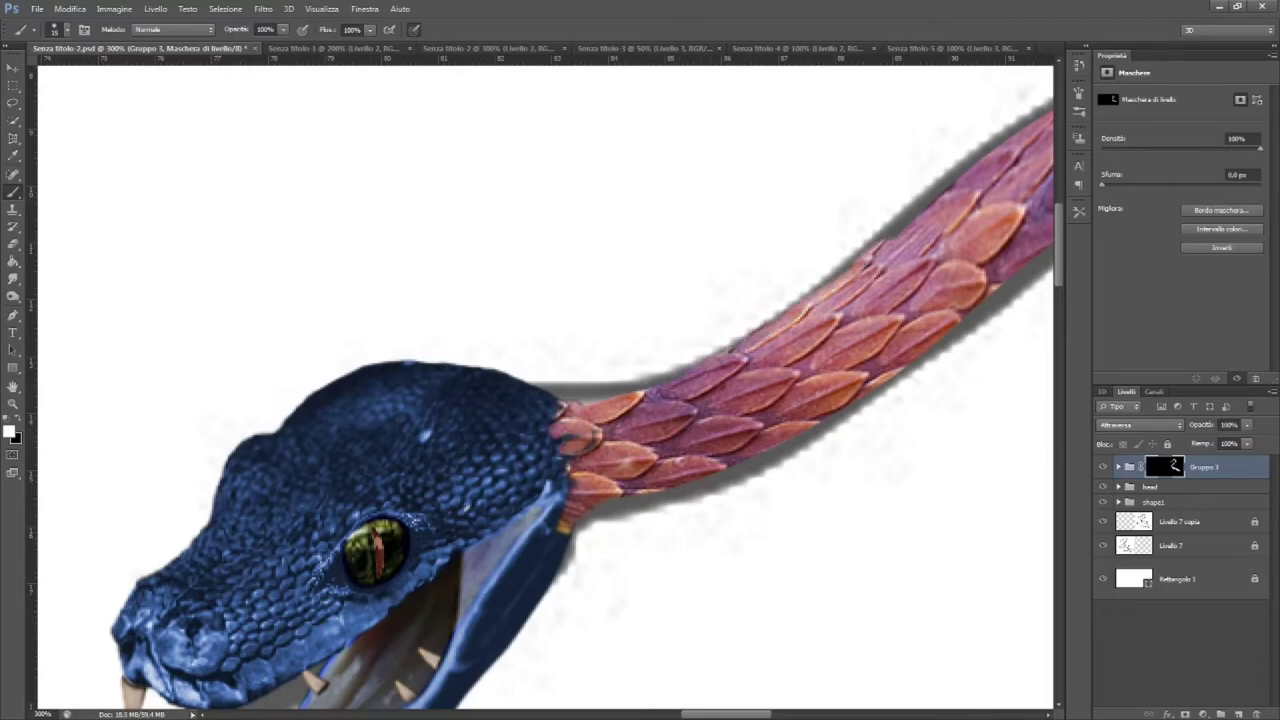
scroll(585, 440, "up", 1)
scroll(547, 445, "up", 1)
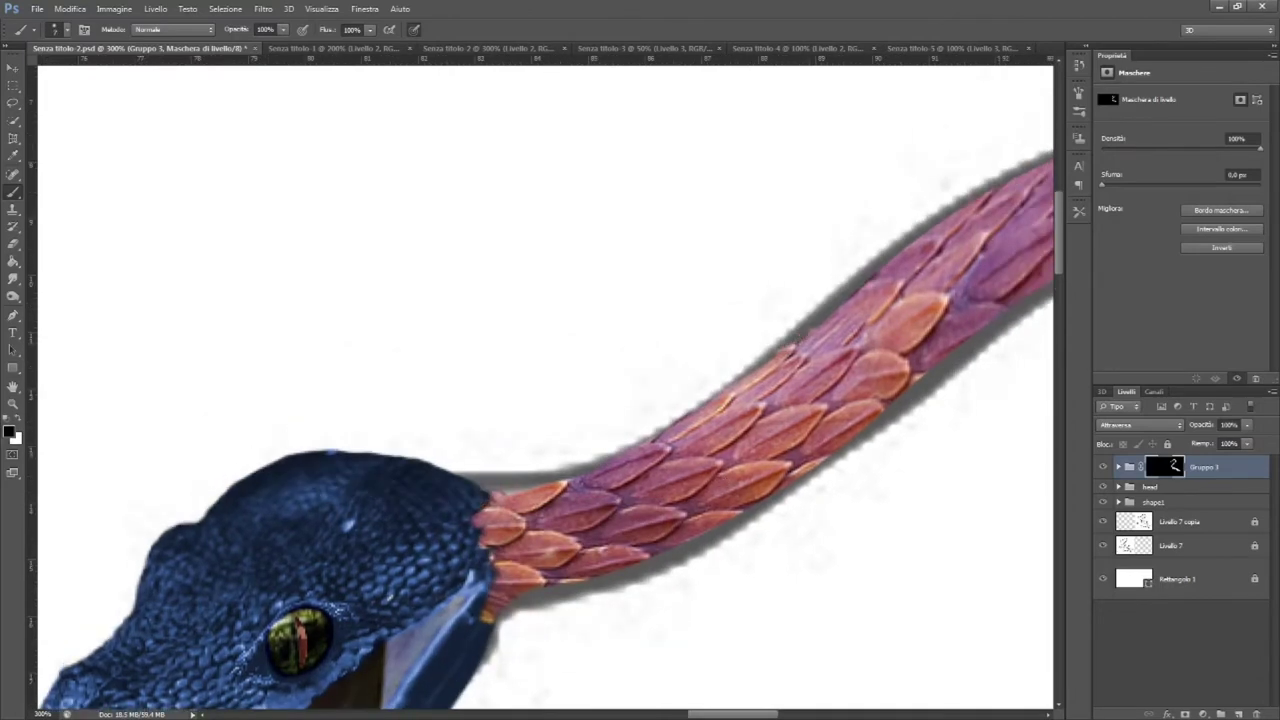
scroll(545, 430, "right", 3)
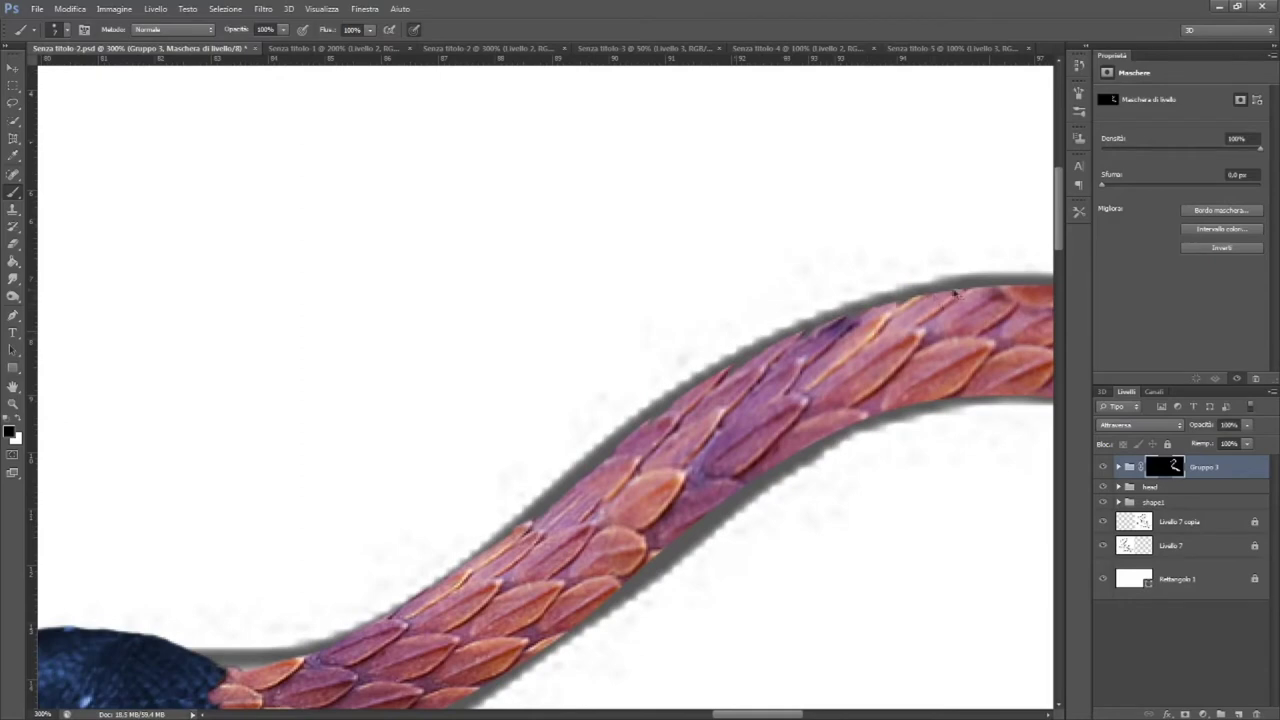
scroll(266, 323, "right", 4)
scroll(600, 309, "up", 2)
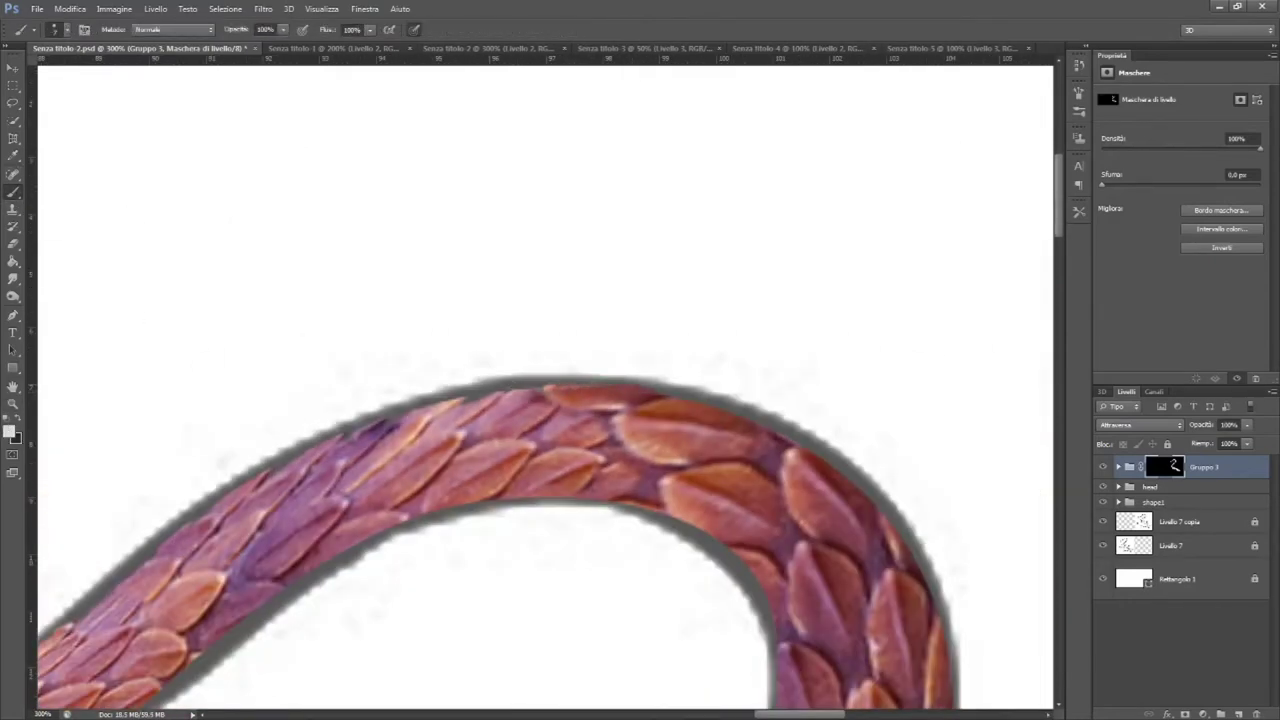
scroll(545, 390, "right", 3)
scroll(545, 390, "down", 3)
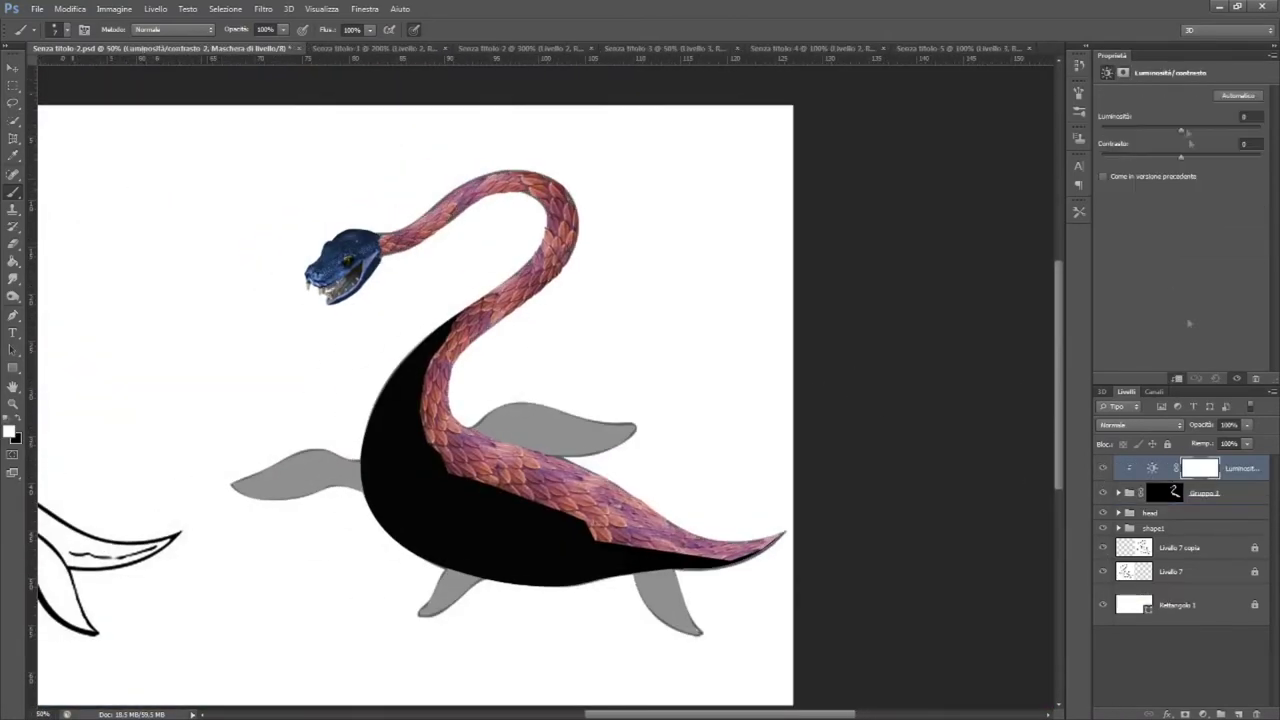
Add a Curves adjustment darkening the scales and group the adjustment layers
left_click(1203, 714)
left_click(1145, 503)
left_click_drag(1216, 147, 1222, 158)
left_click_drag(1162, 214, 1164, 218)
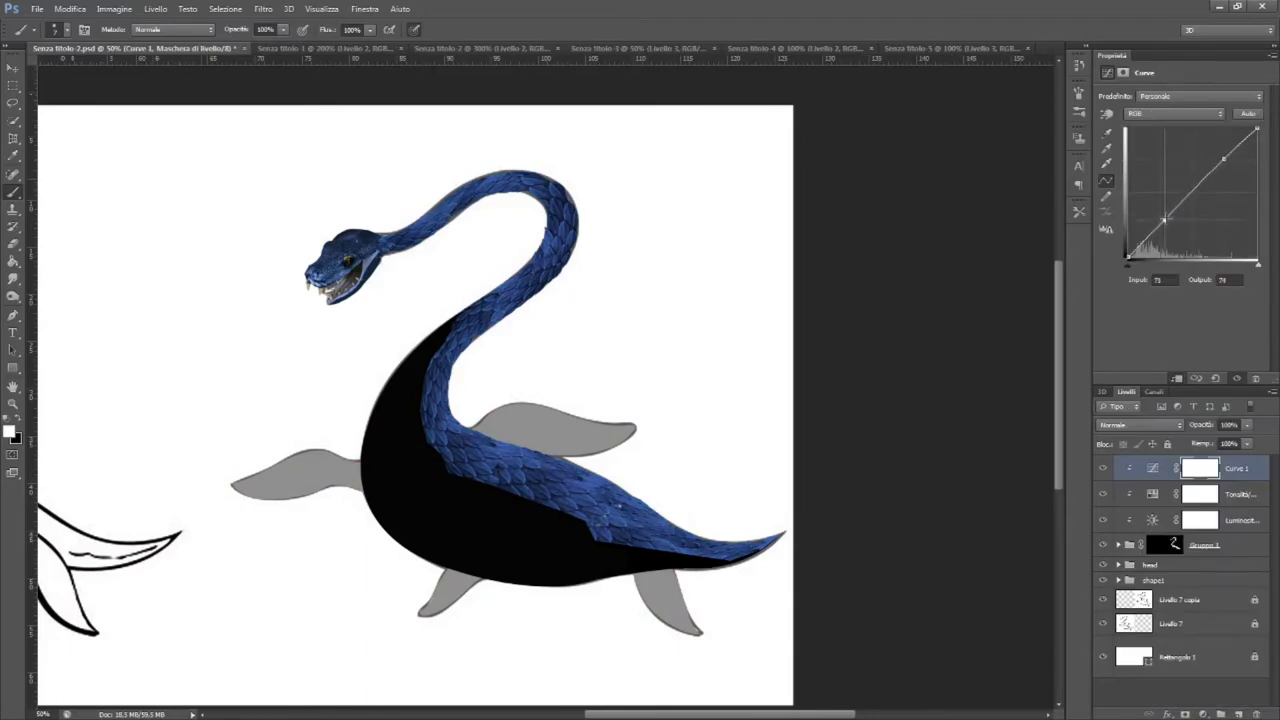
left_click(1240, 520, "shift")
key("ctrl+g")
left_click(1174, 533)
Select Livello 20 and set the foreground colour to blue
key("ctrl+plus")
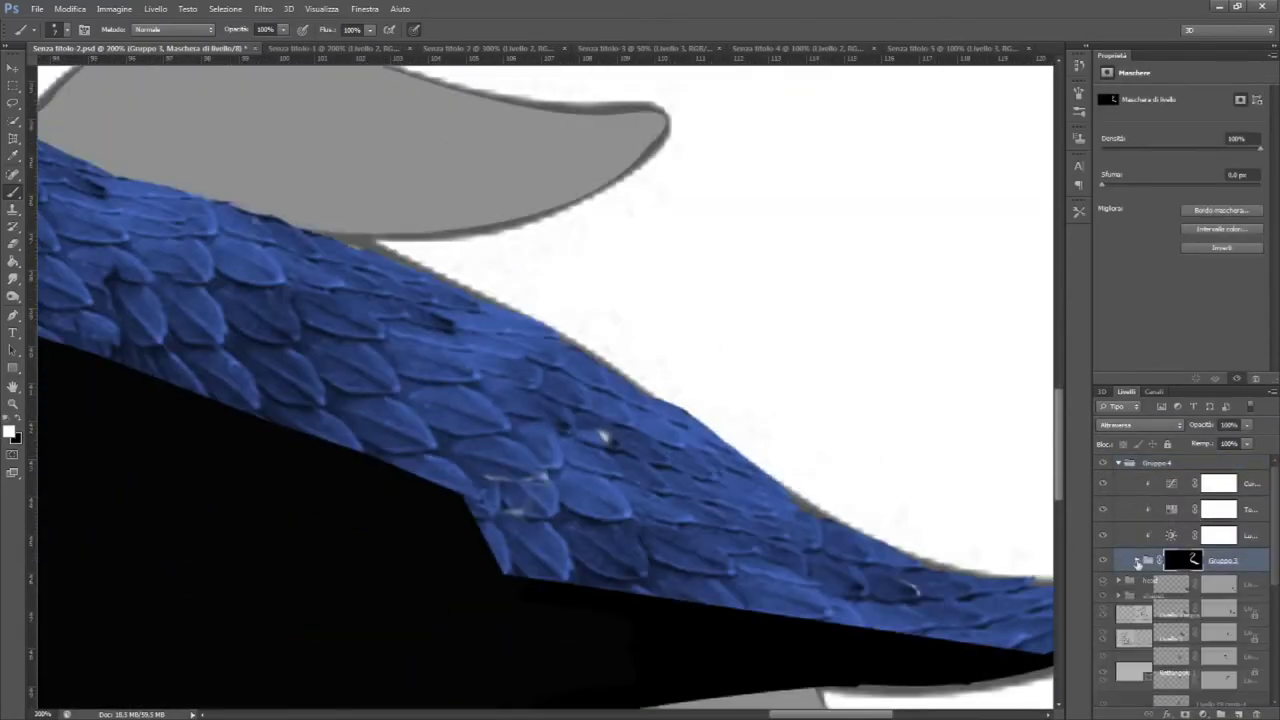
left_click(1210, 582)
left_click(10, 430)
left_click(610, 438)
key("Return")
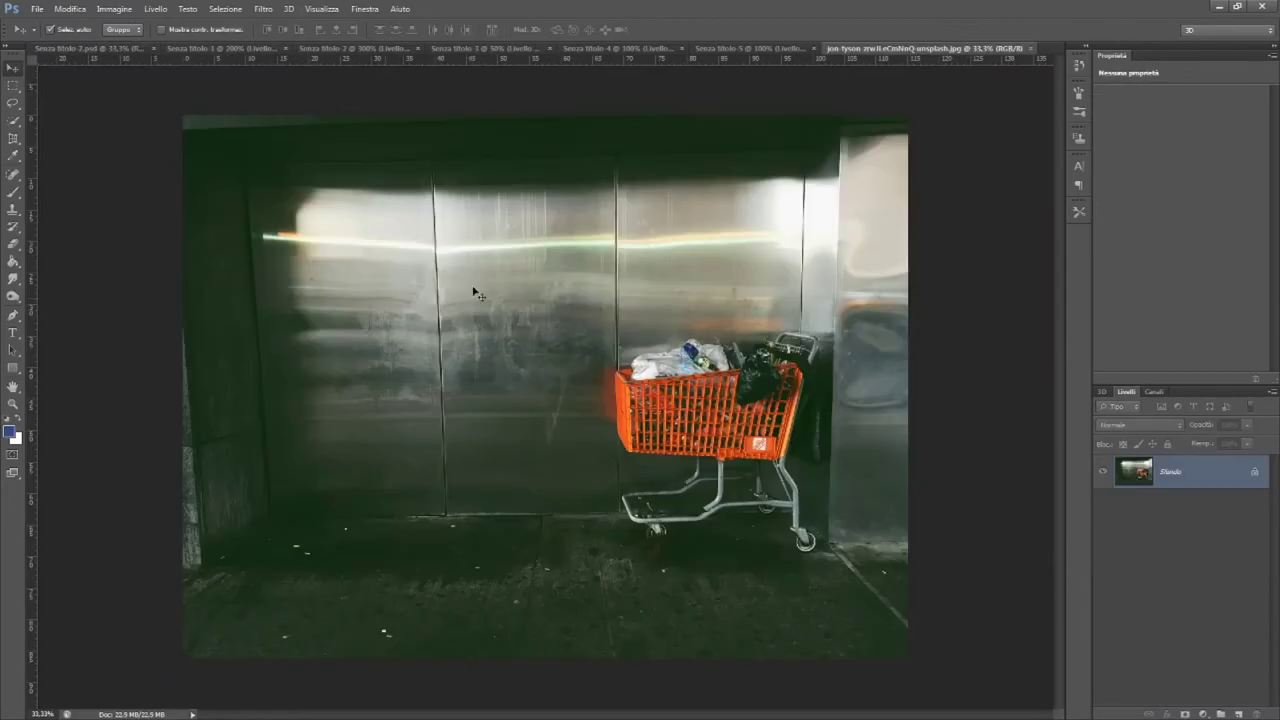
Copy a rectangle of the metal door onto its own layer and hide the Sfondo photo
left_click_drag(316, 215, 381, 292)
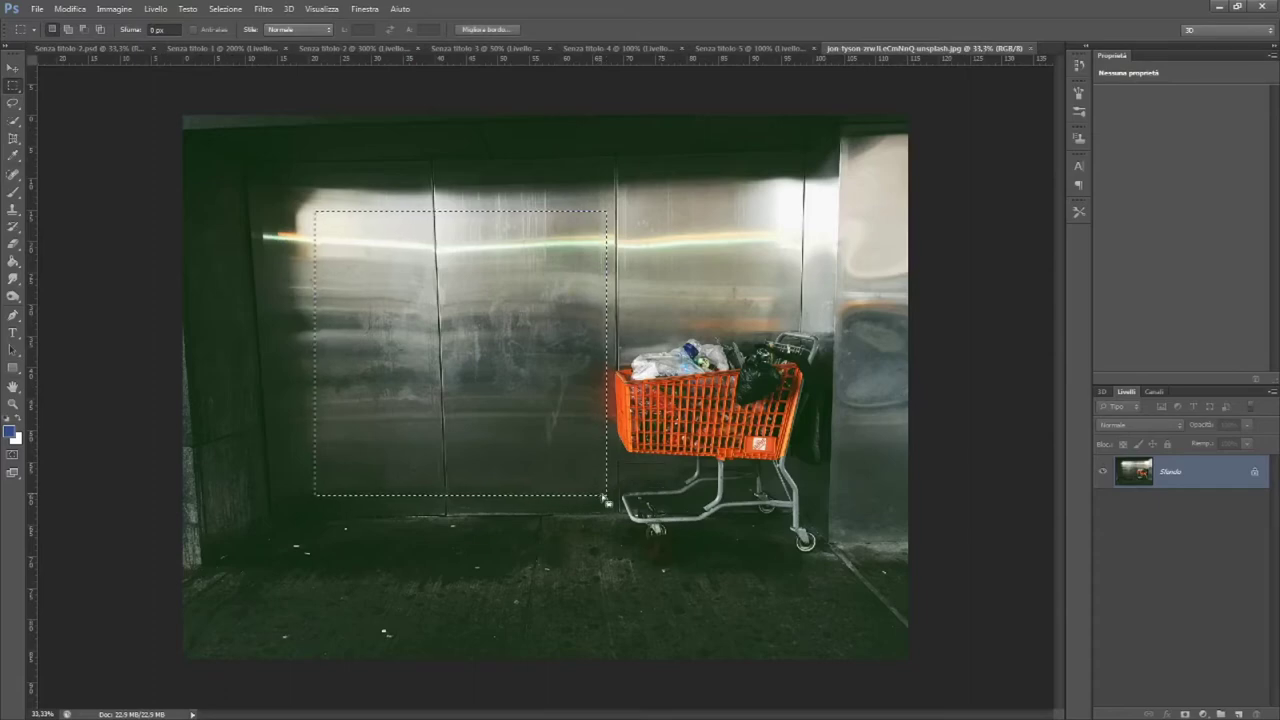
key("ctrl+j")
left_click(1102, 505)
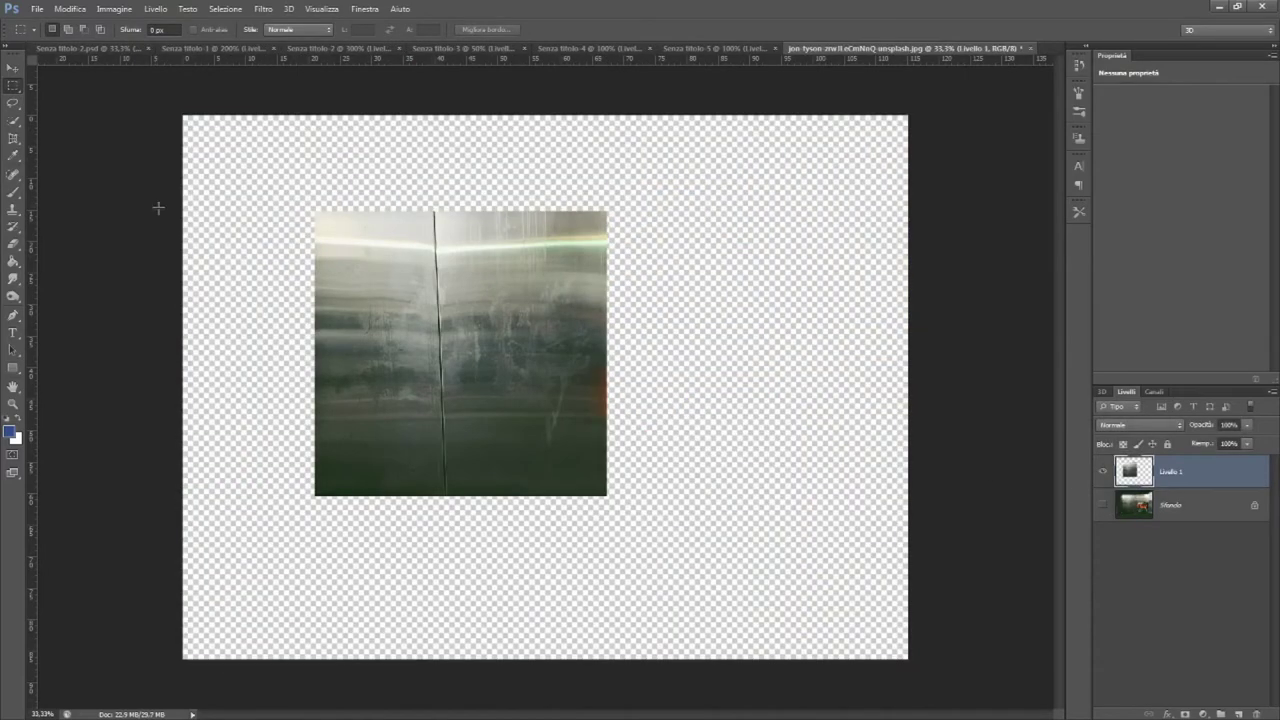
Bring the metal patch into Senza titolo 2.psd and clip it to the body
left_click(20, 66)
mouse_move(443, 266)
left_mouse_down()
mouse_move(130, 50)
mouse_move(760, 400)
left_mouse_up()
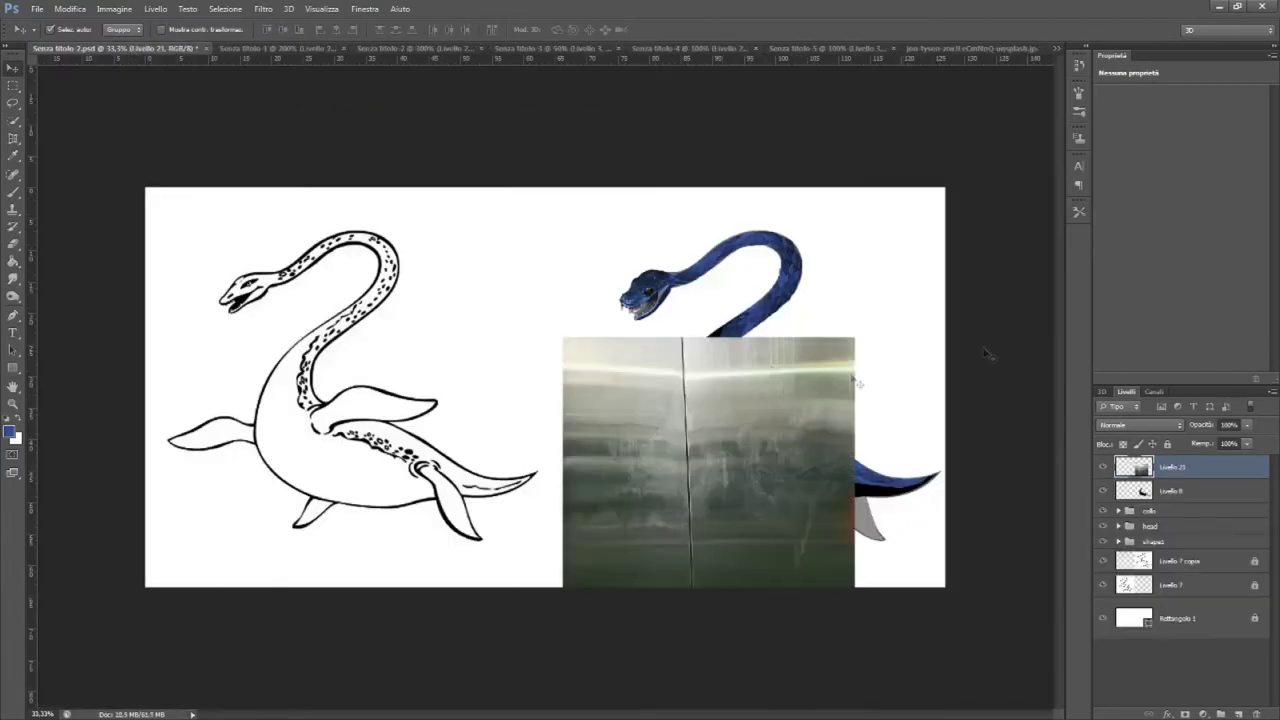
left_click(1190, 479, "alt")
Warp the metal texture to bend around the body's curve
key("ctrl+t")
left_click(624, 29)
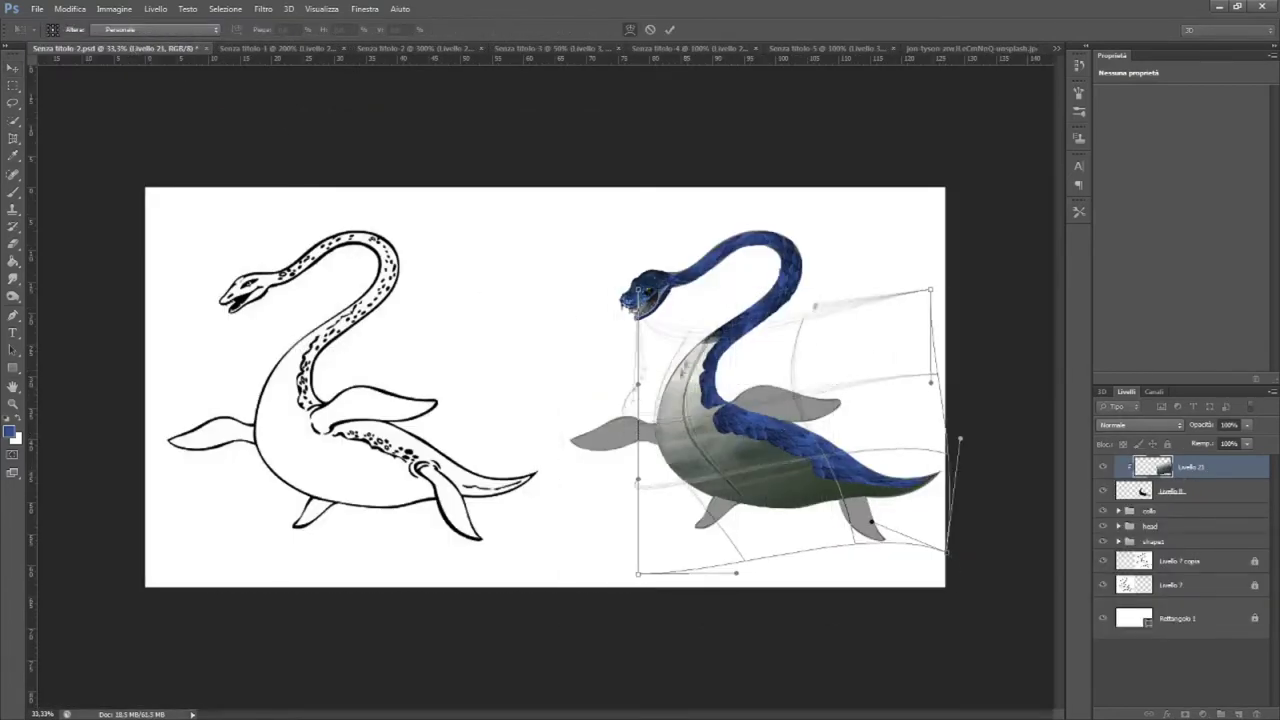
mouse_move(854, 338)
left_mouse_down()
mouse_move(933, 390)
mouse_move(922, 478)
left_mouse_up()
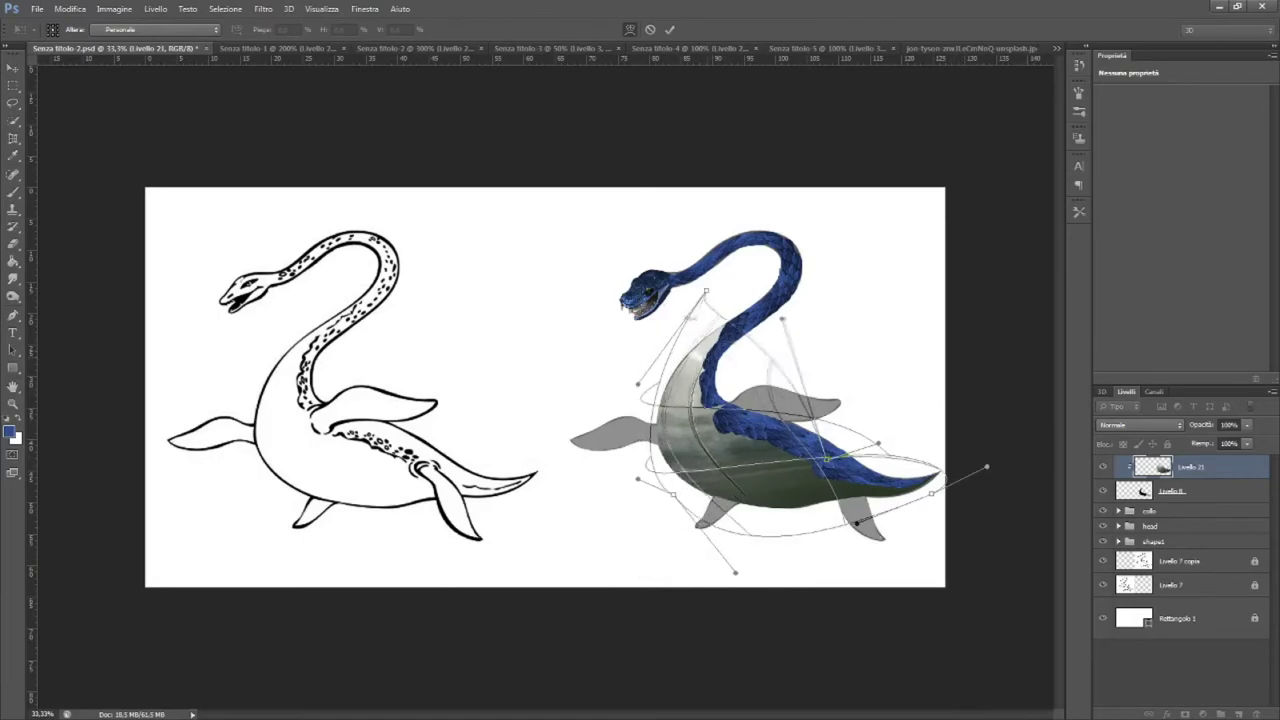
key("Return")
key("ctrl+plus")
key("ctrl+plus")
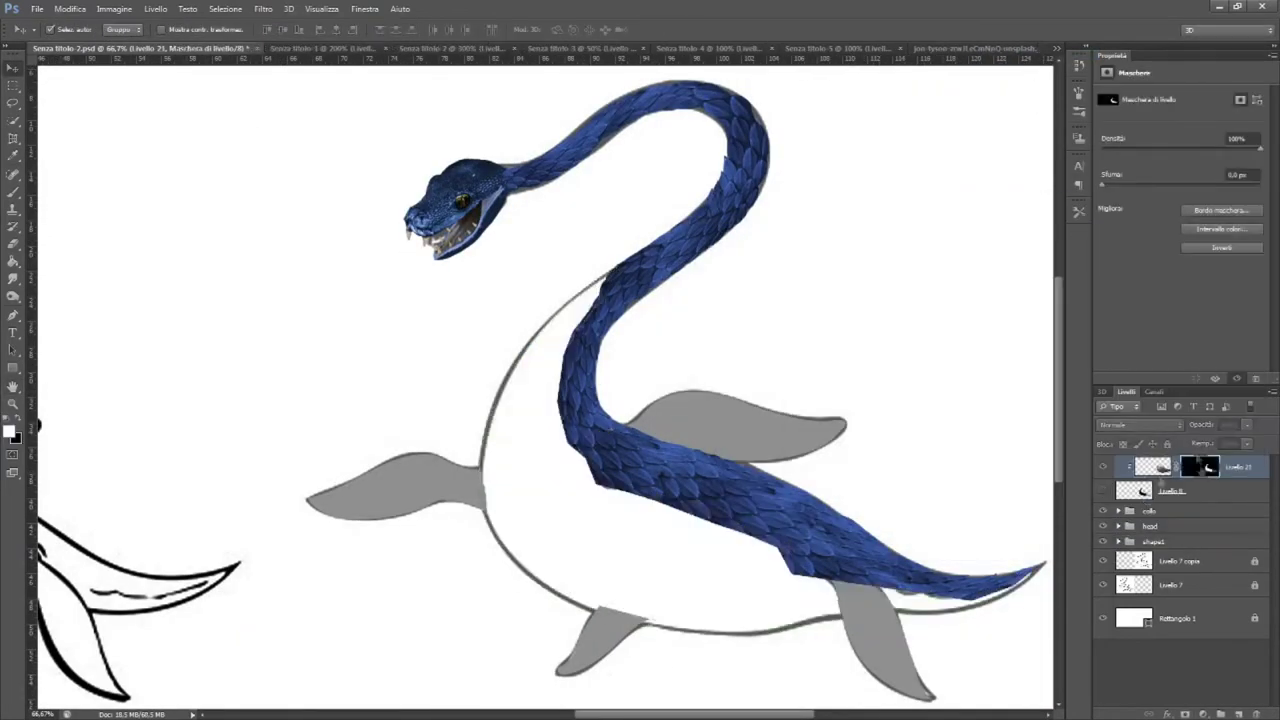
Change the bevel's lighting angle and adjust the brush settings on the body
left_click_drag(1018, 373, 1021, 377)
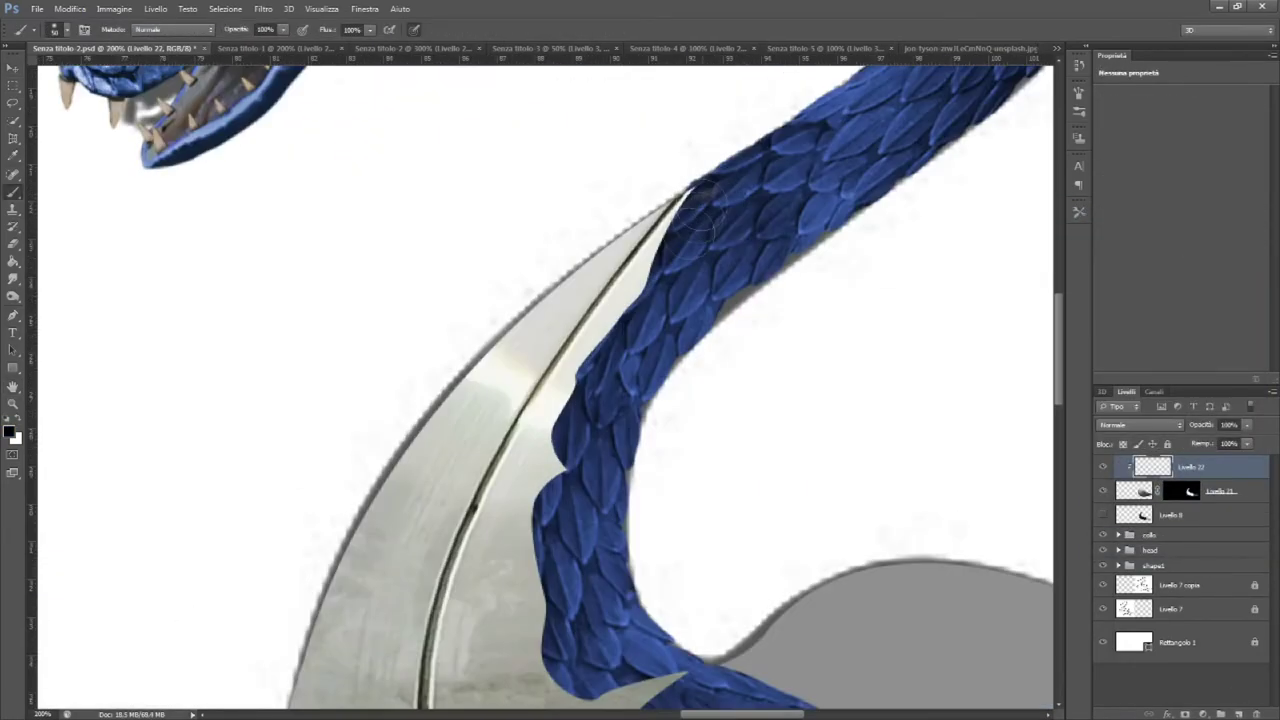
right_click(765, 258)
key("Return")
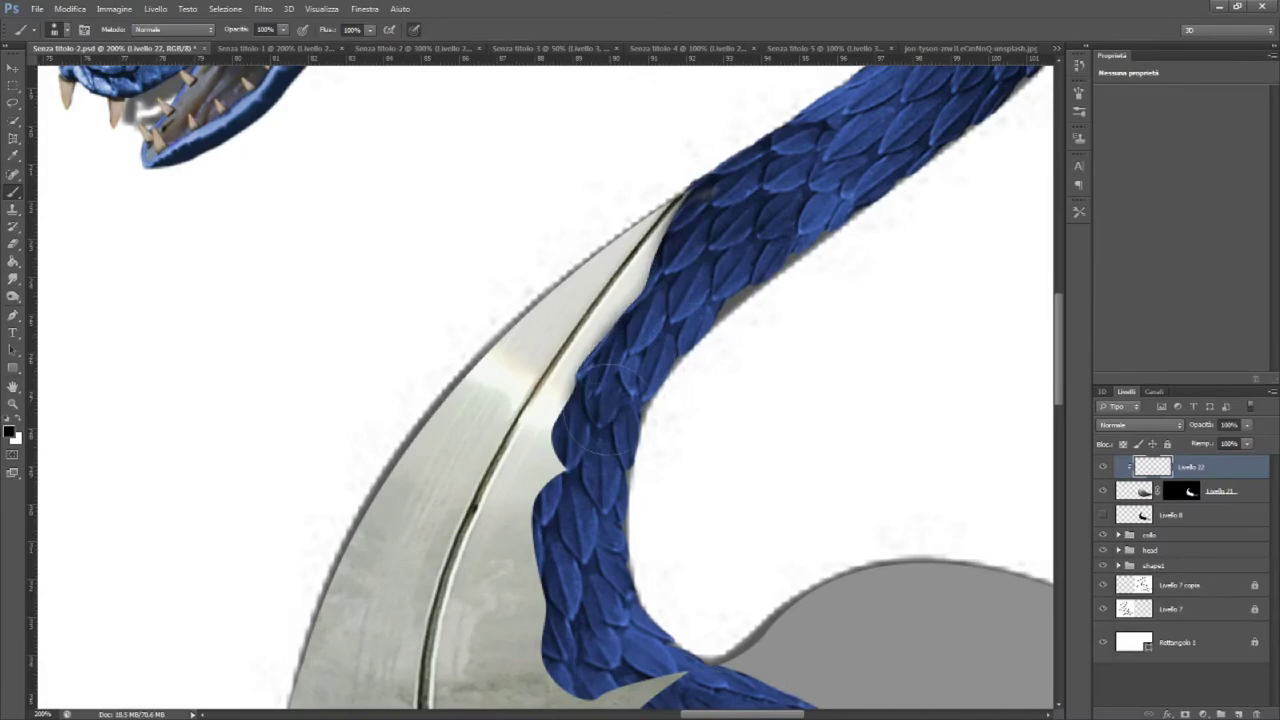
scroll(590, 515, "down", 5)
scroll(545, 316, "down", 5)
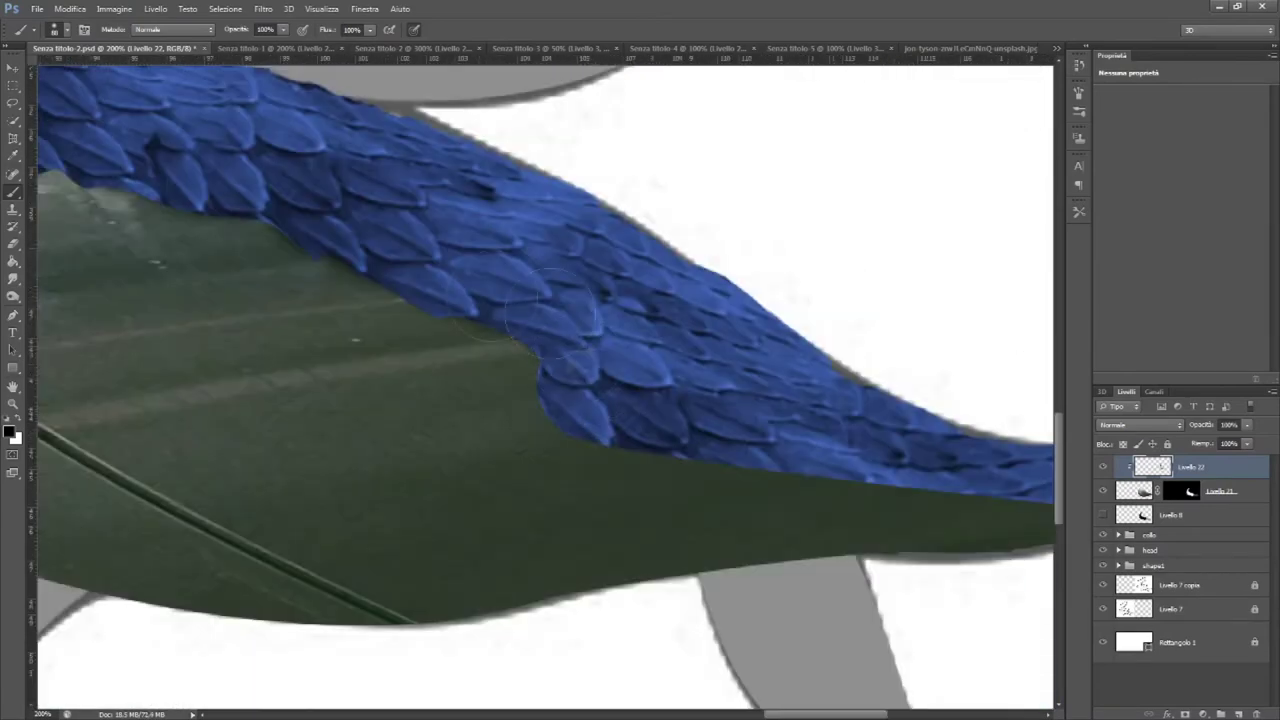
scroll(800, 430, "down", 3)
scroll(880, 380, "up", 5)
scroll(705, 362, "down", 3)
scroll(704, 362, "up", 3)
right_click(735, 412)
key("Return")
Pan across the plesiosaur's body, then fit the whole creature in view
scroll(600, 385, "up", 2)
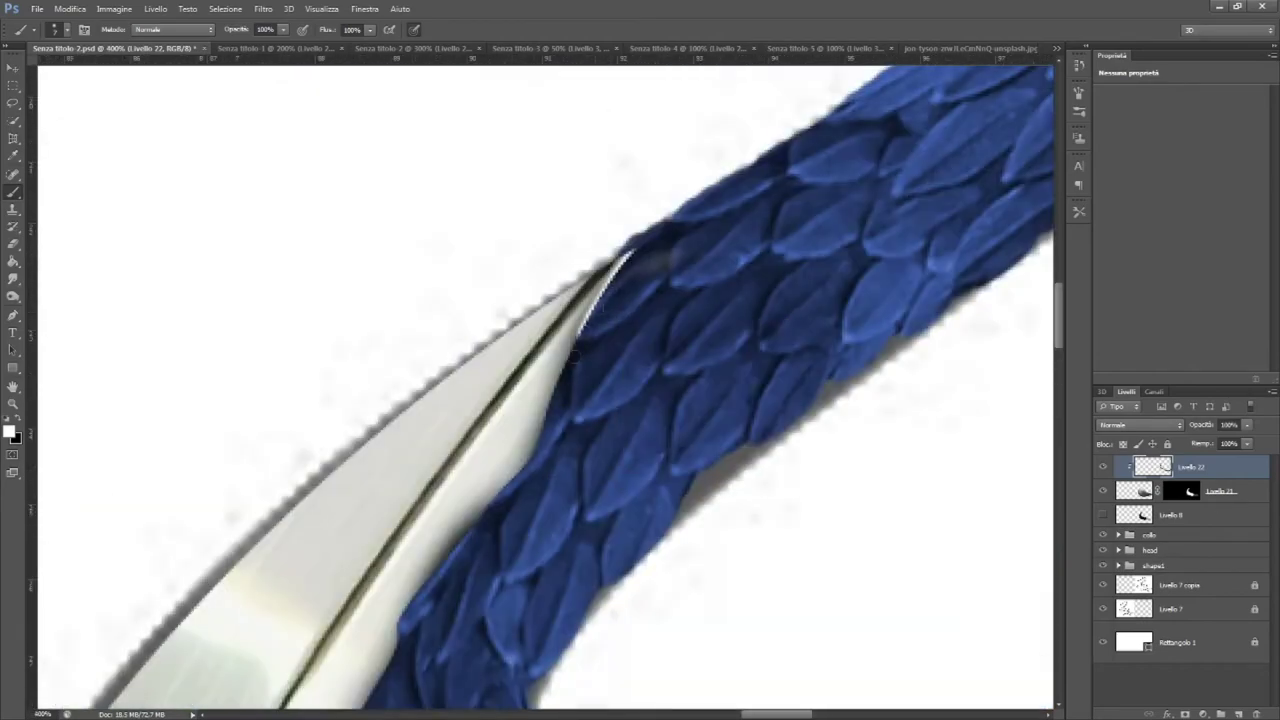
scroll(545, 385, "down", 3)
scroll(545, 385, "left", 3)
scroll(592, 448, "down", 1)
scroll(592, 448, "left", 2)
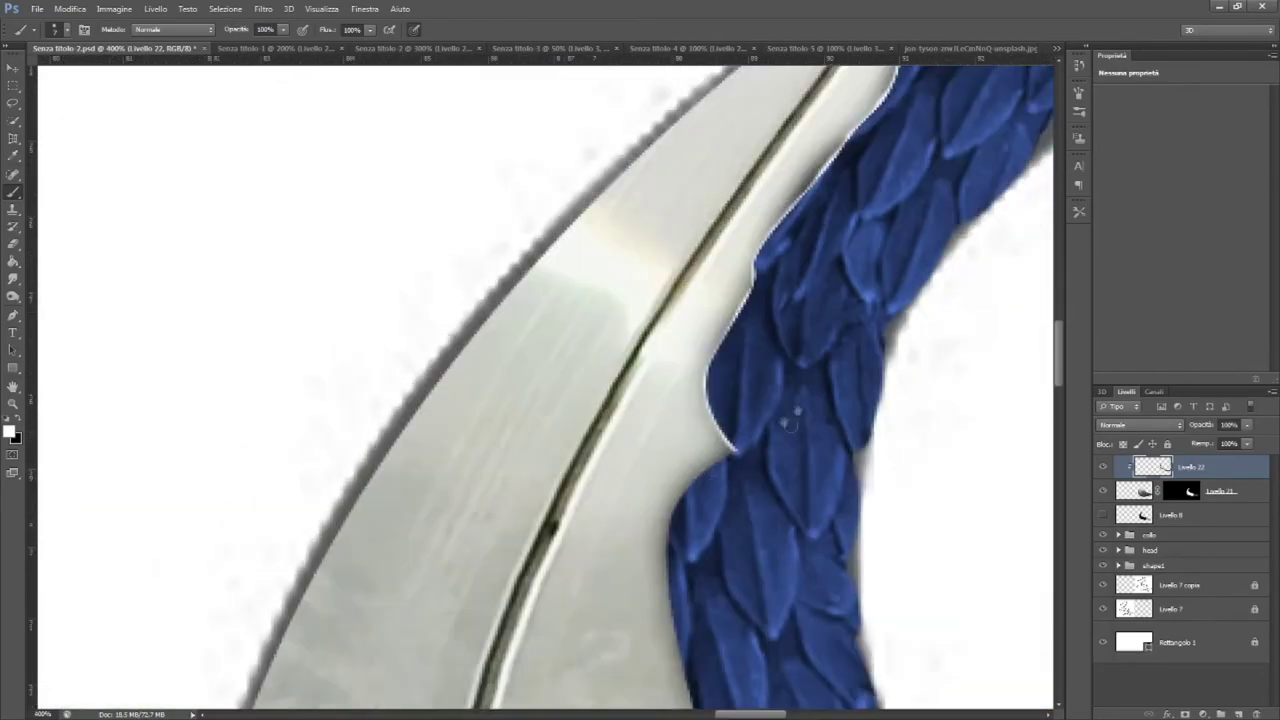
scroll(592, 464, "down", 2)
scroll(592, 464, "right", 2)
scroll(592, 464, "right", 1)
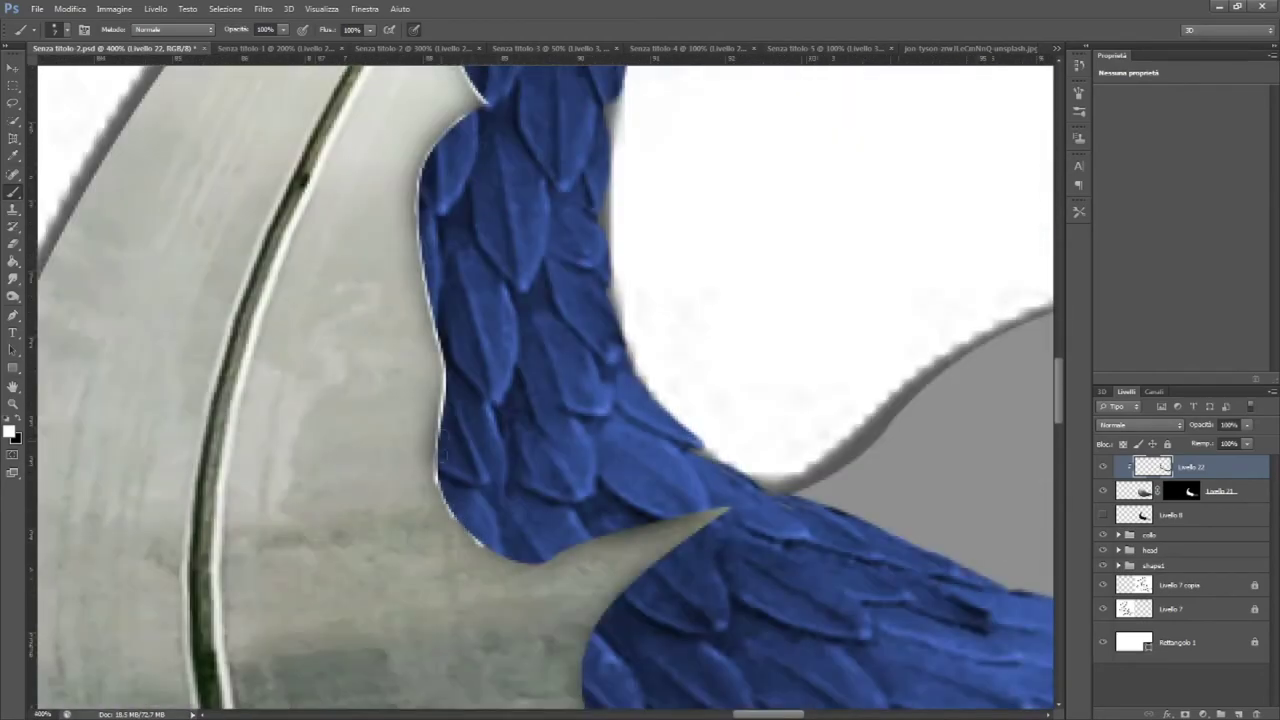
scroll(680, 515, "down", 5)
scroll(680, 515, "right", 1)
scroll(812, 490, "right", 3)
scroll(812, 490, "down", 1)
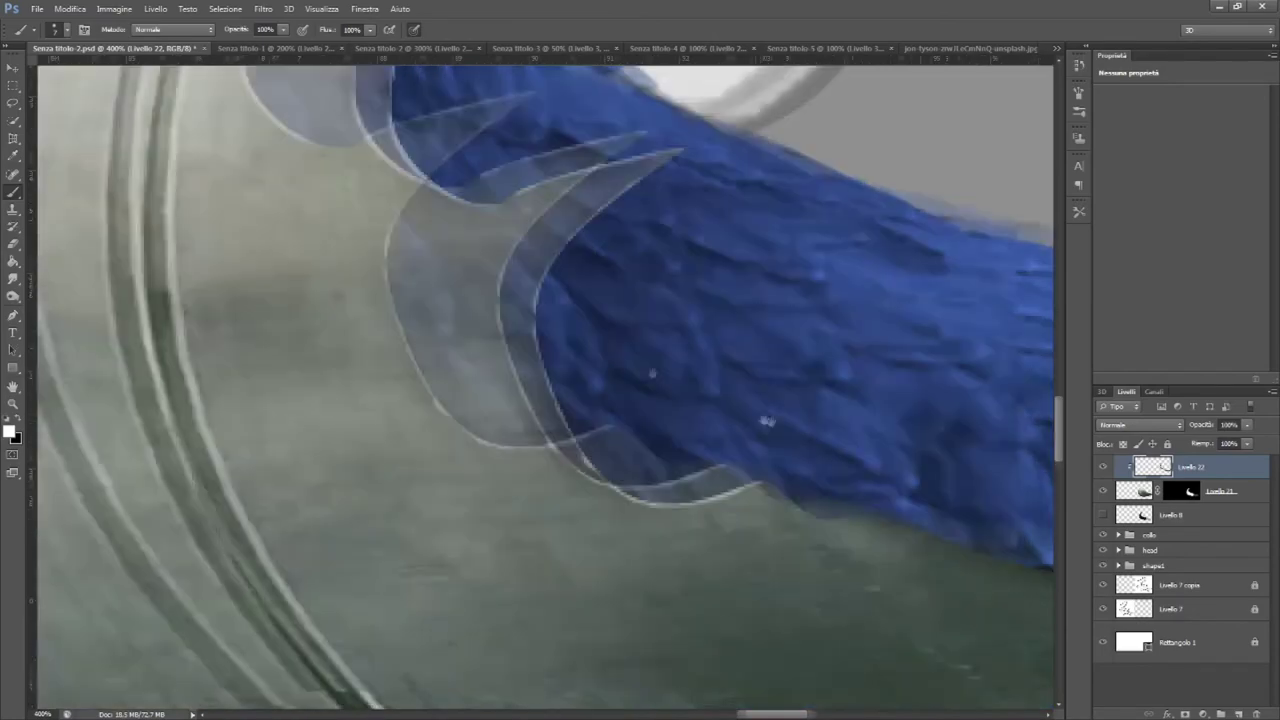
scroll(812, 490, "right", 1)
scroll(615, 455, "right", 3)
scroll(615, 455, "down", 1)
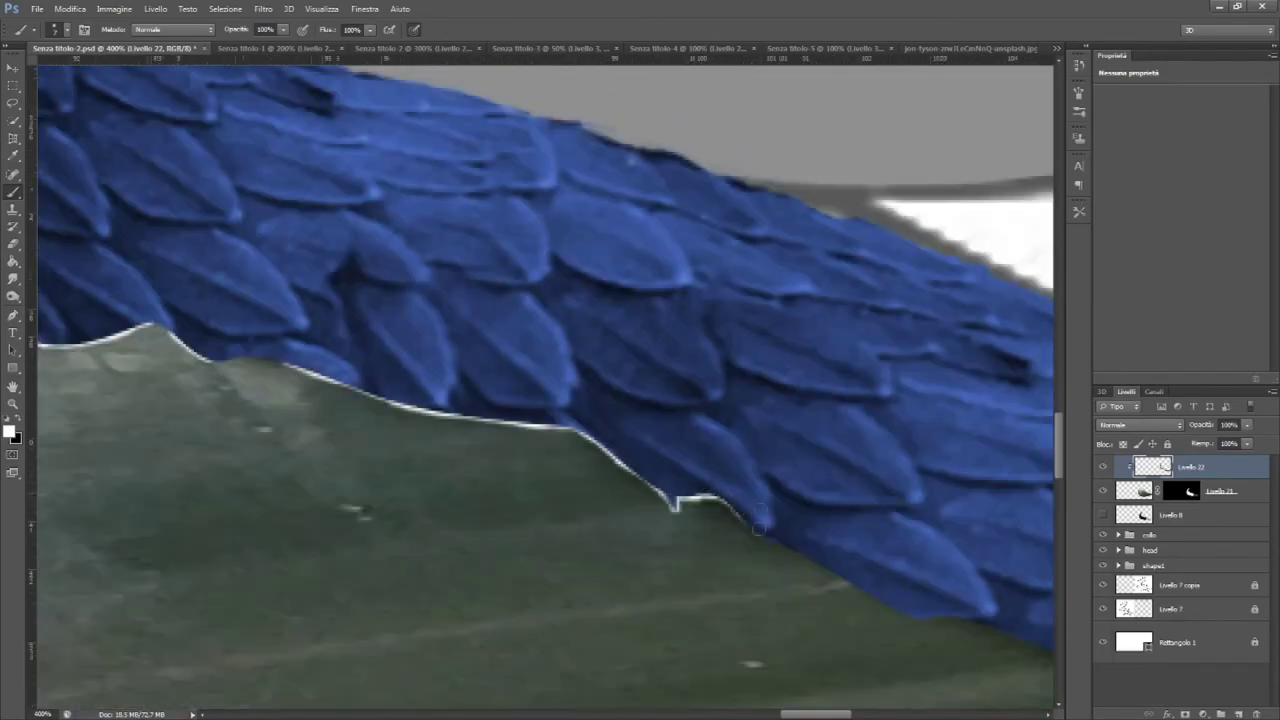
scroll(750, 458, "right", 3)
scroll(750, 458, "down", 1)
scroll(750, 458, "down", 2)
scroll(750, 458, "down", 1)
scroll(750, 458, "down", 1)
scroll(750, 458, "right", 1)
scroll(750, 458, "right", 3)
scroll(940, 435, "up", 1)
key("ctrl+0")
scroll(757, 400, "up", 3)
scroll(757, 400, "up", 2)
key("ctrl+0")
Add a new layer at 100% zoom, set black as paint colour, and clip a new layer above the collo group
left_click(263, 8)
key("Return")
key("ctrl+1")
right_click(858, 503)
key("Escape")
key("x")
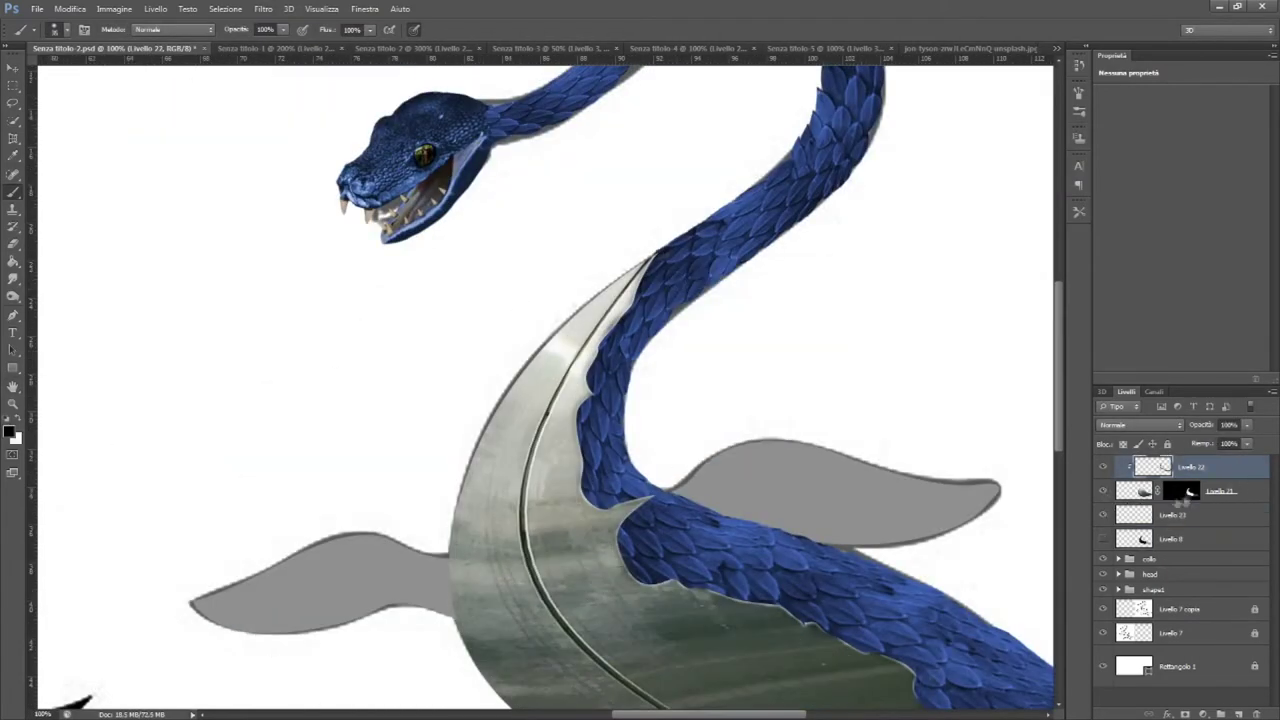
left_click(1182, 560)
key("ctrl+shift+alt+n")
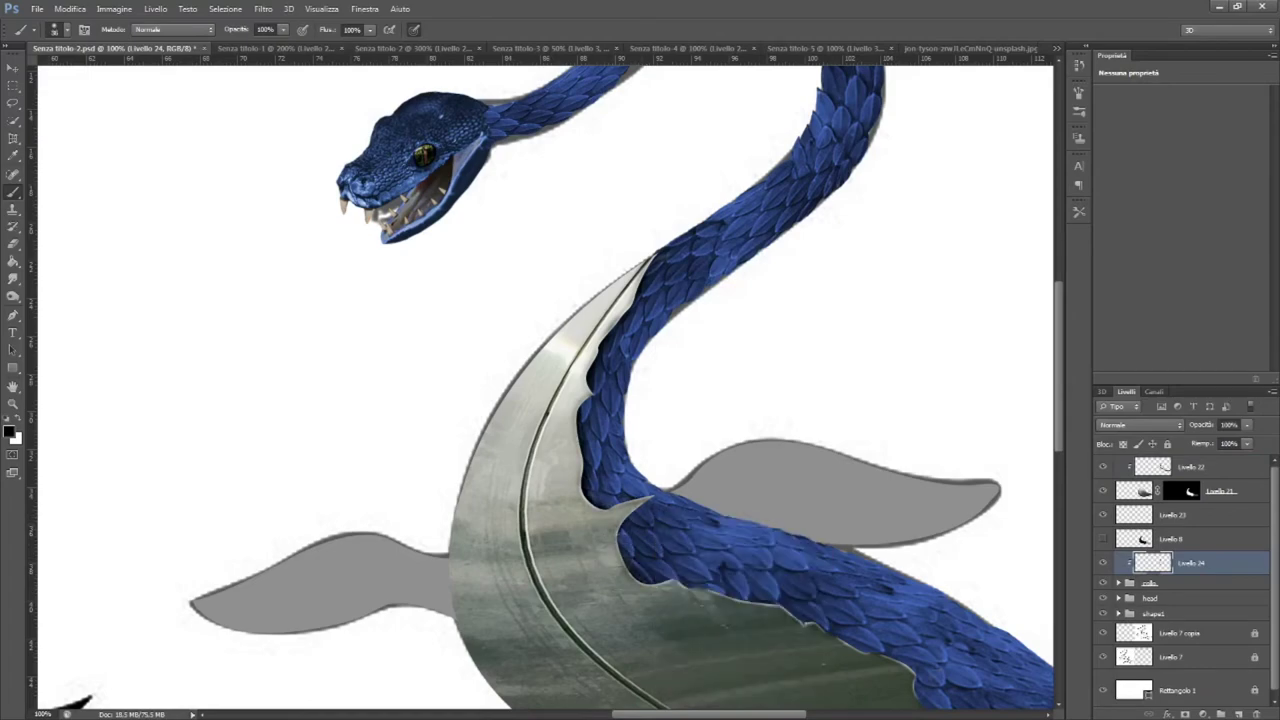
scroll(770, 610, "down", 3)
scroll(735, 510, "right", 3)
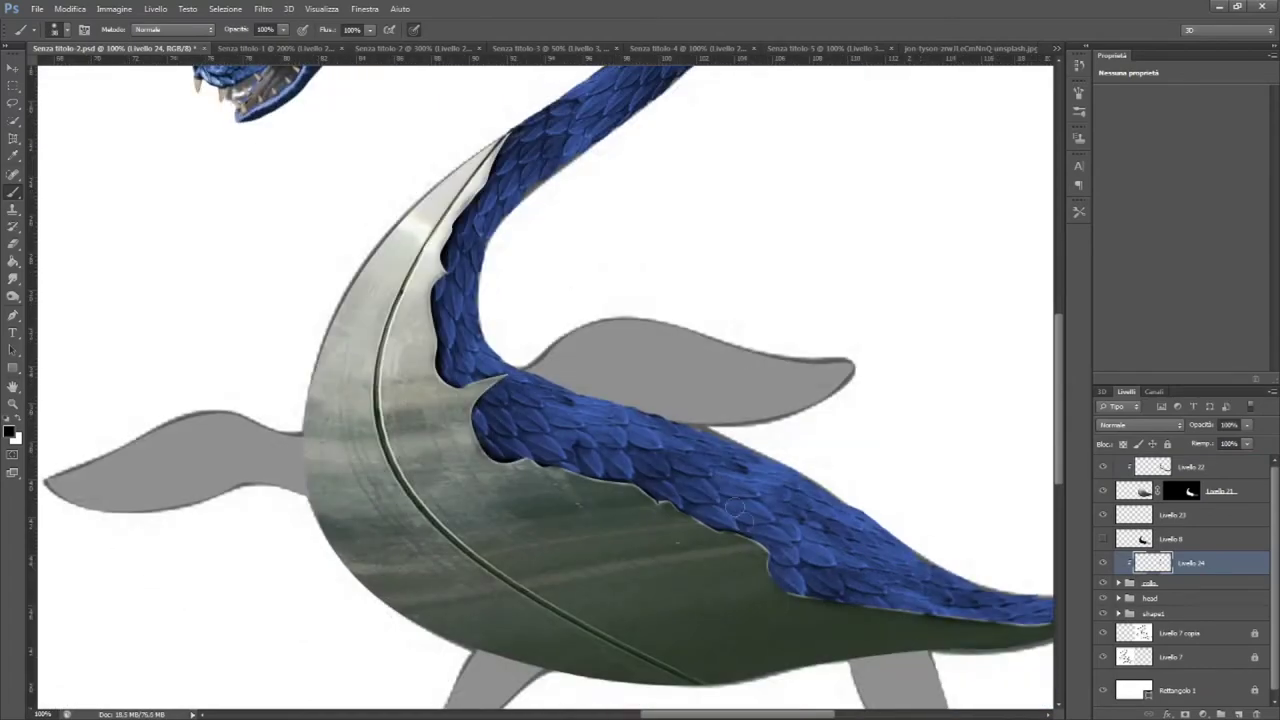
scroll(800, 600, "down", 1)
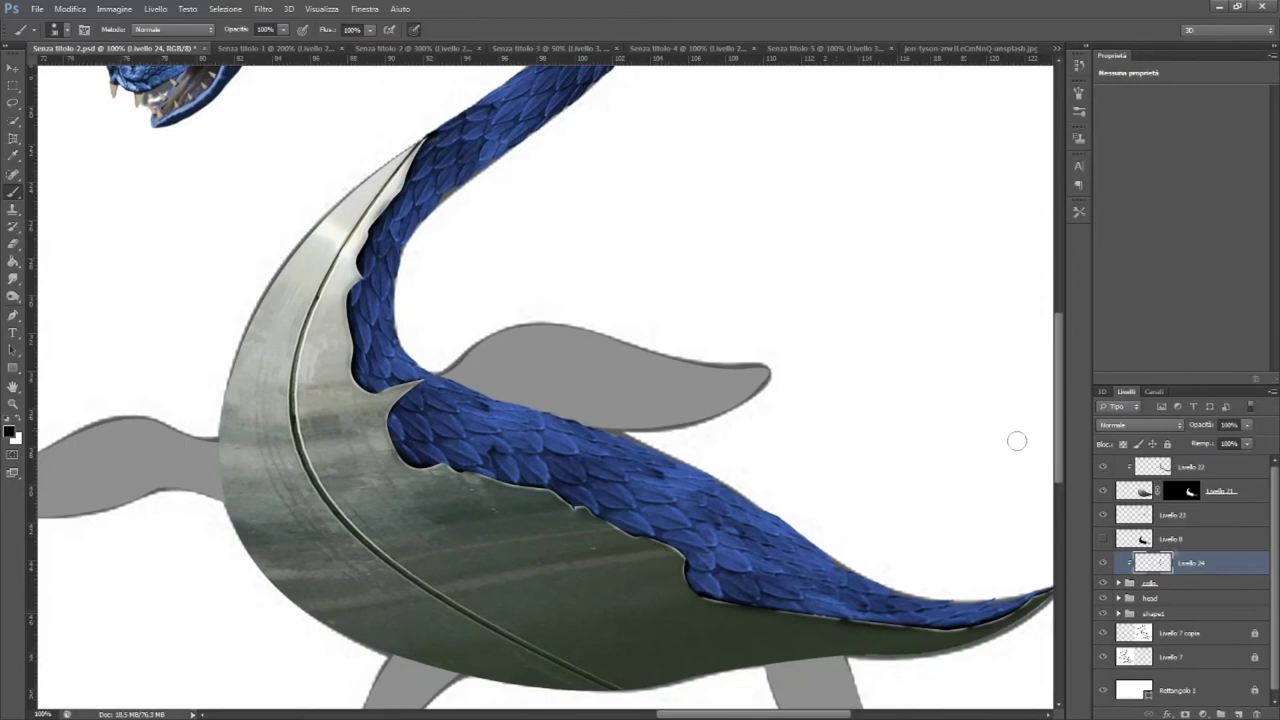
scroll(1010, 440, "down", 1)
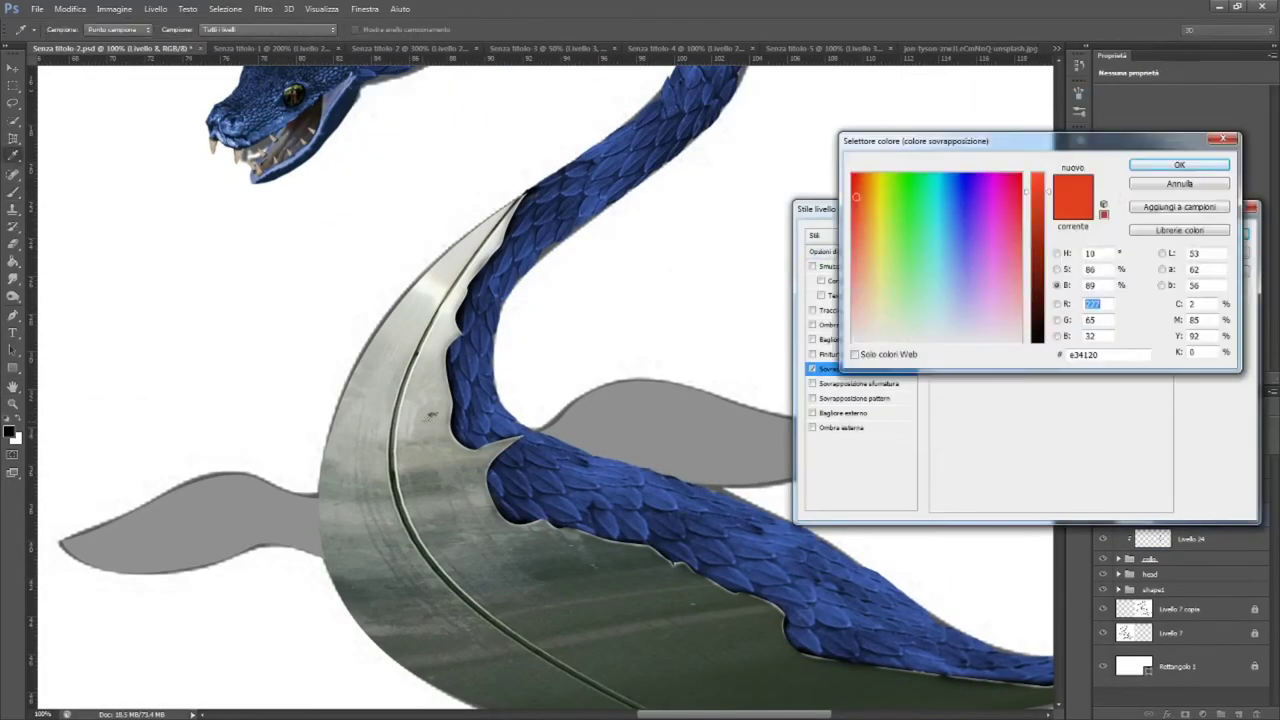
Confirm the overlay colour, select Livello 22 and paste the grunge texture as a new layer
key("ctrl+j")
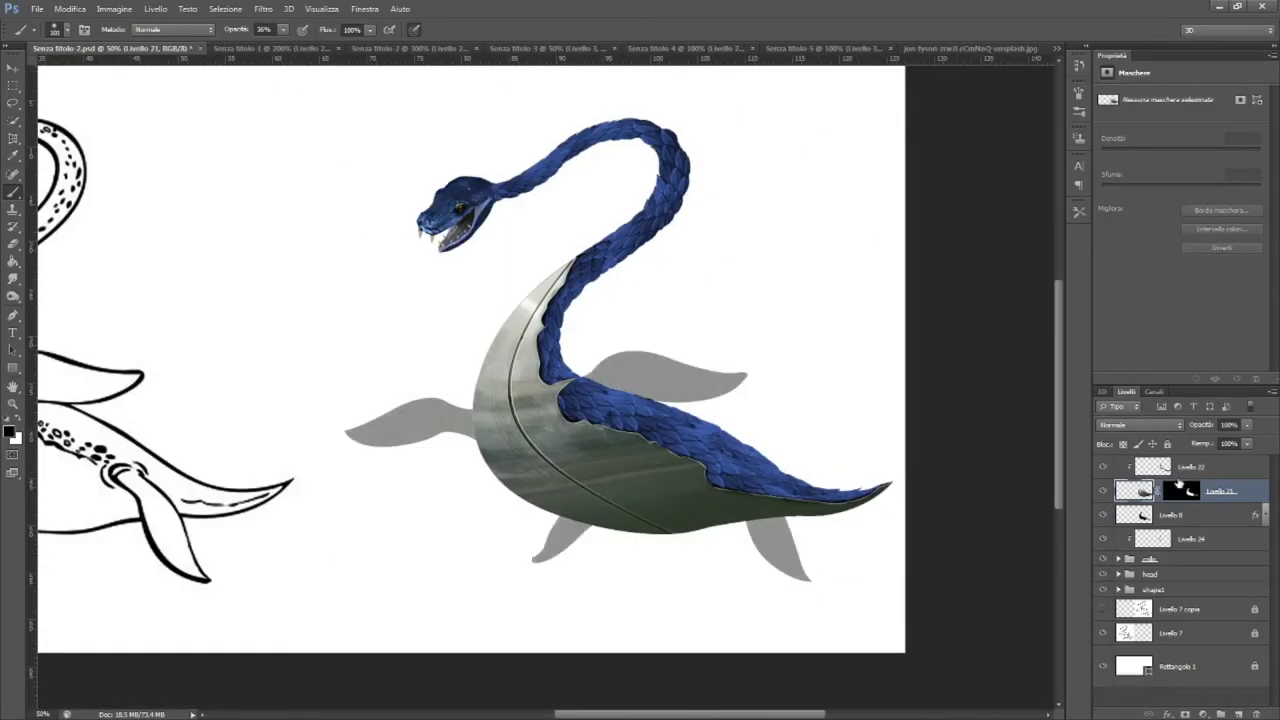
left_click(1191, 469)
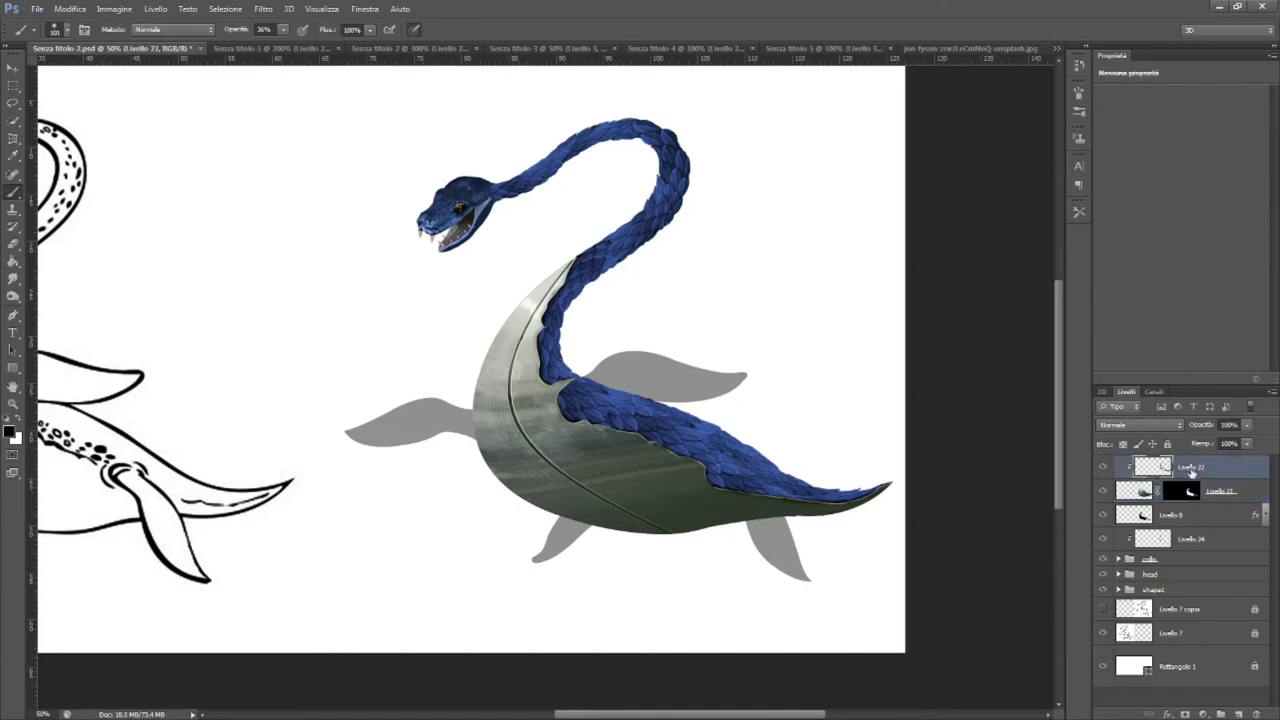
key("ctrl+v")
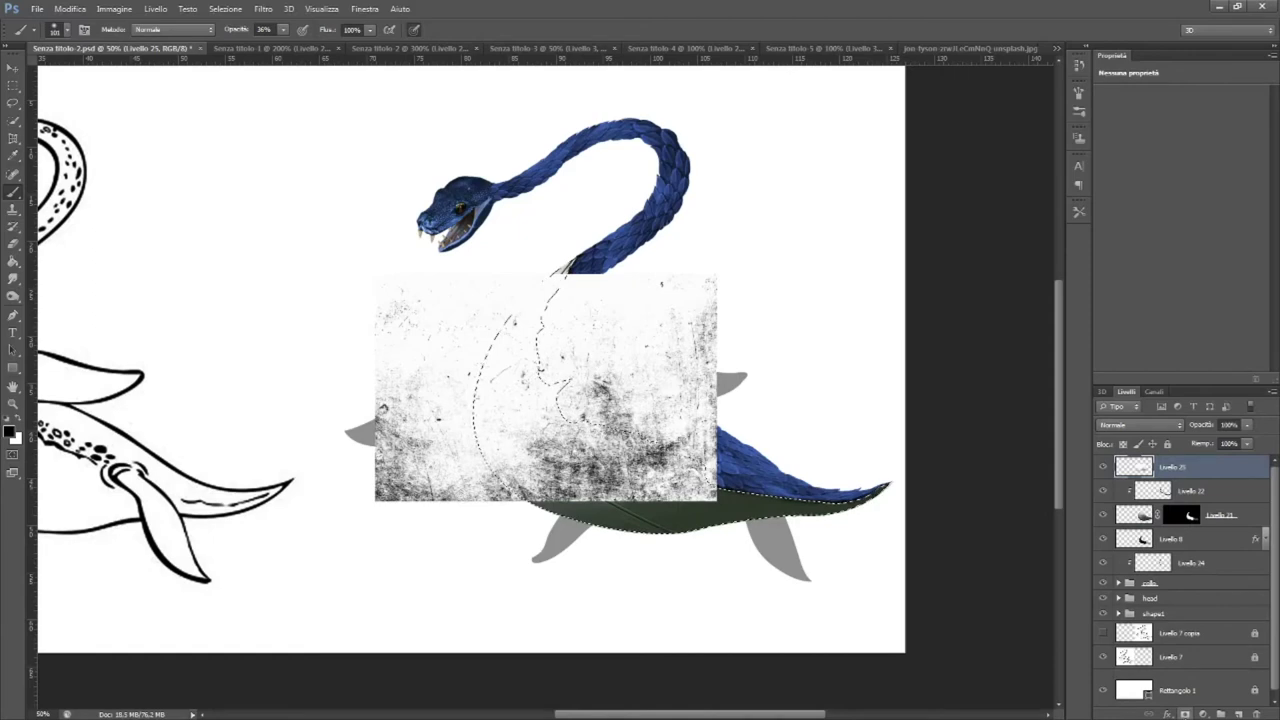
Mask the grunge texture to the body, warp it around the curve, and set Linear Burn
left_click(1203, 714)
key("ctrl+t")
left_click_drag(871, 566, 900, 555)
left_click_drag(840, 300, 818, 318)
right_click(818, 318)
left_click_drag(600, 470, 762, 481)
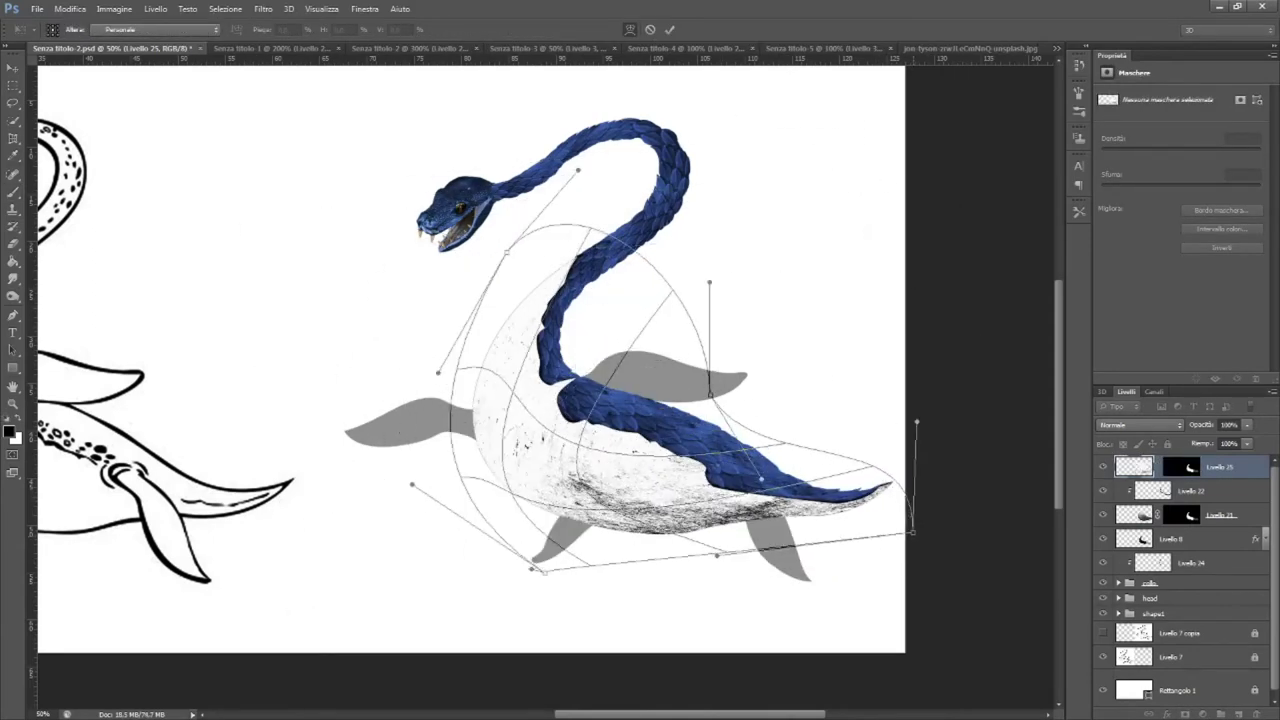
key("Return")
left_click(1140, 425)
left_click(1140, 510)
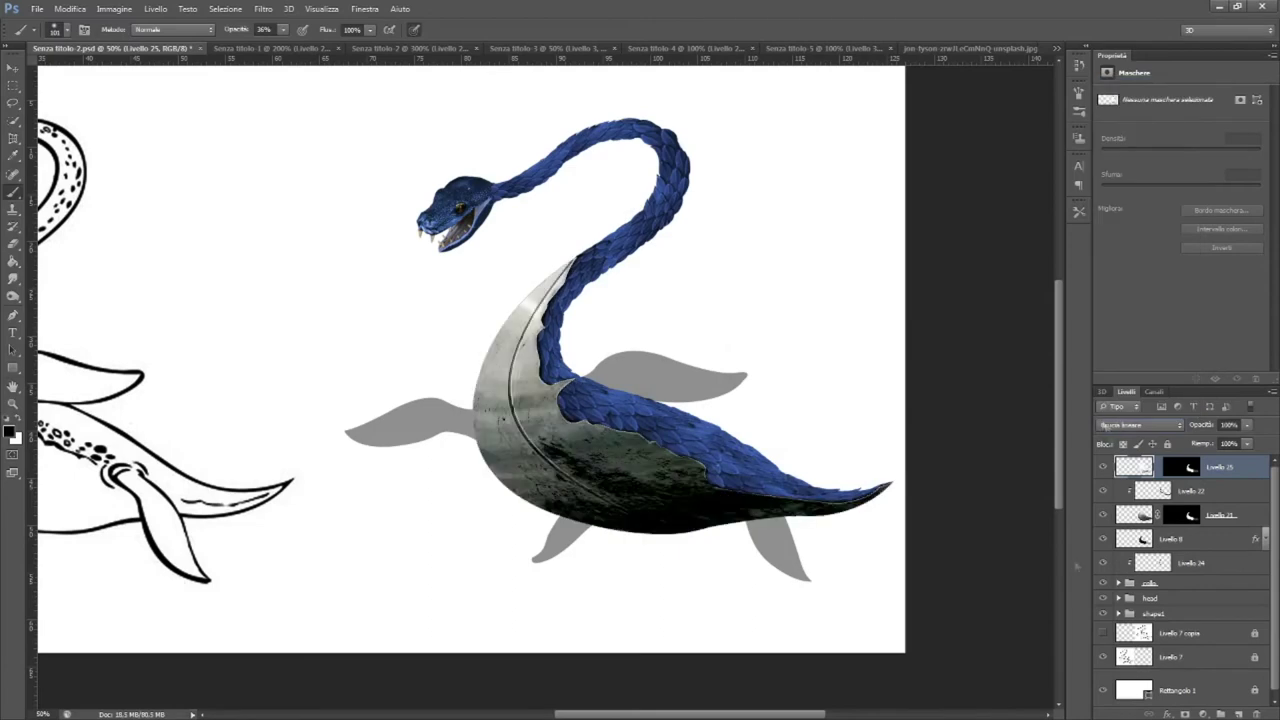
Erase excess texture from the body's middle and move the grey flippers above the placca group
left_click(1152, 490)
right_click(490, 338)
right_click(545, 258)
key("Escape")
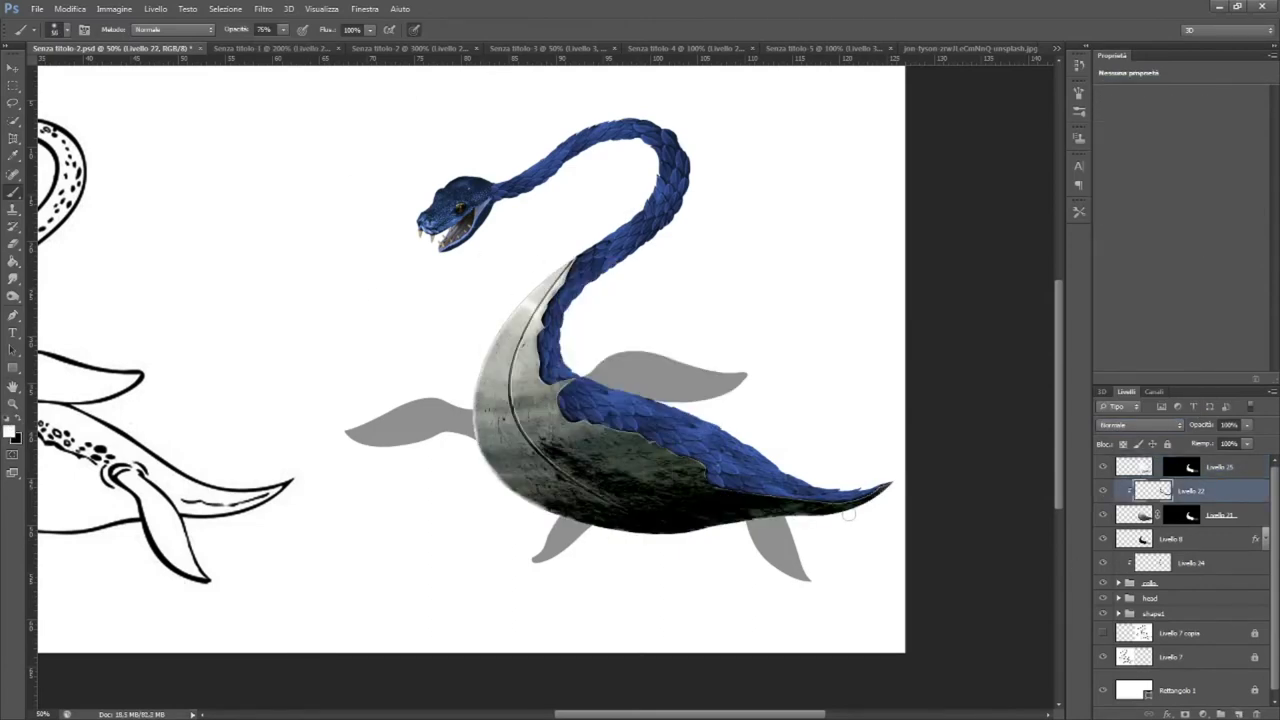
key("e")
left_click_drag(700, 480, 485, 366)
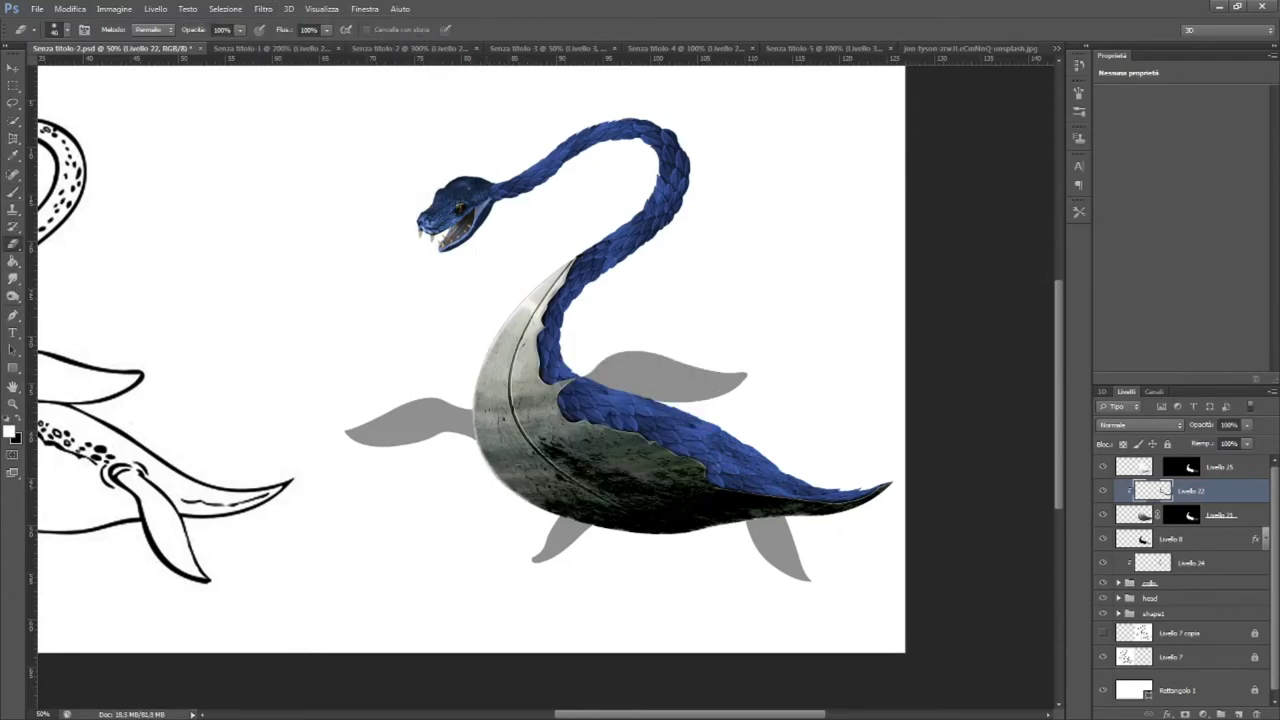
left_click_drag(1150, 600, 1120, 470)
left_click(1119, 487)
Hide the whale photo and drag its dark fin into the plesiosaur document over the rear flipper
left_click(812, 48)
left_click(1103, 530)
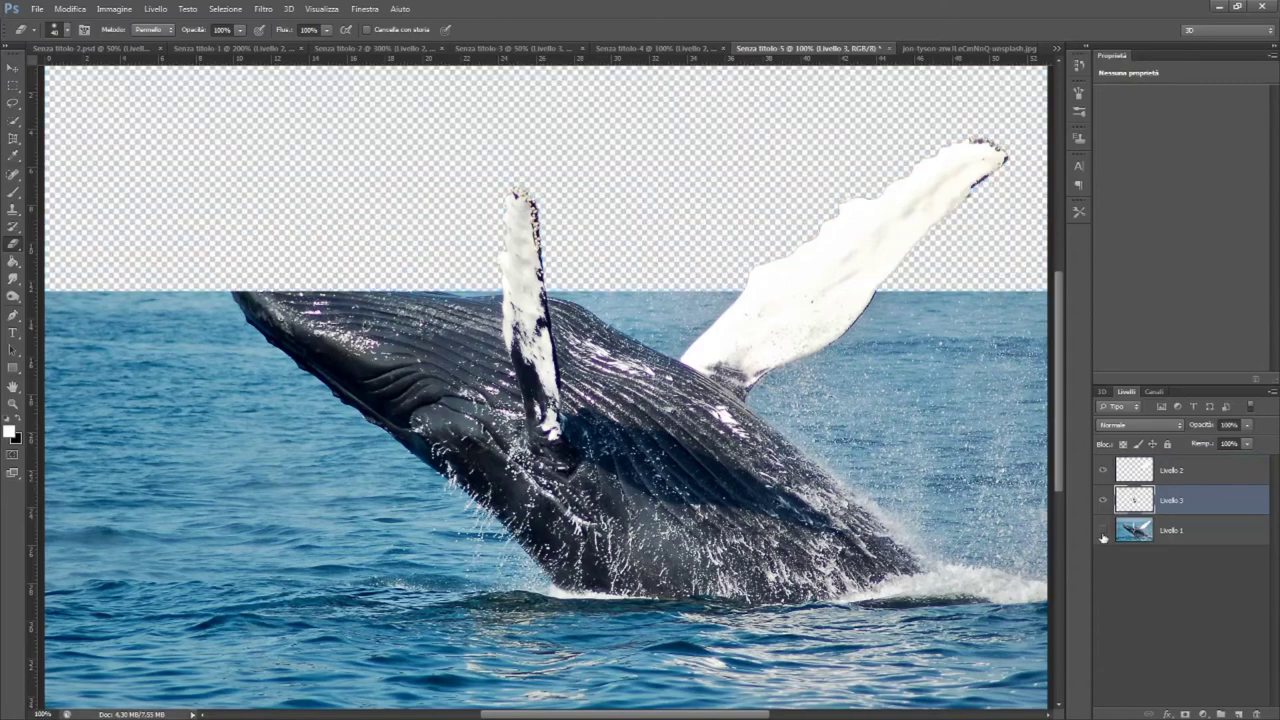
left_click(10, 70)
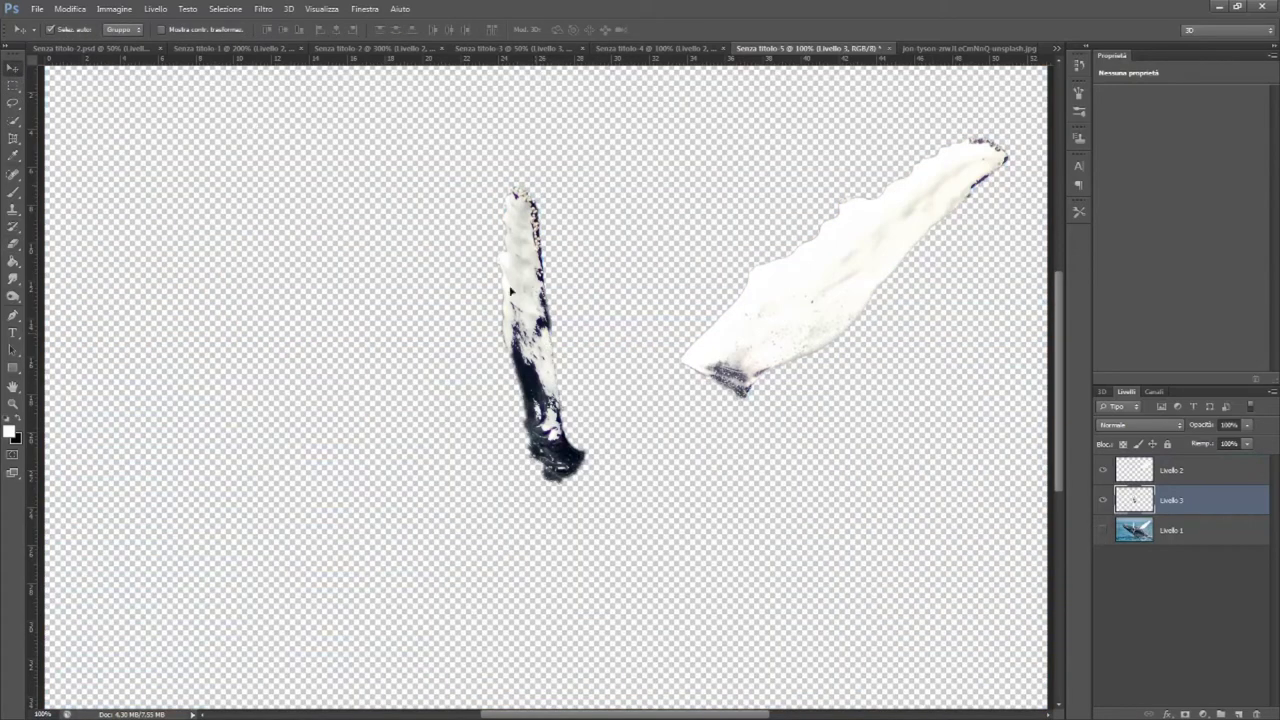
left_click_drag(508, 256, 296, 179)
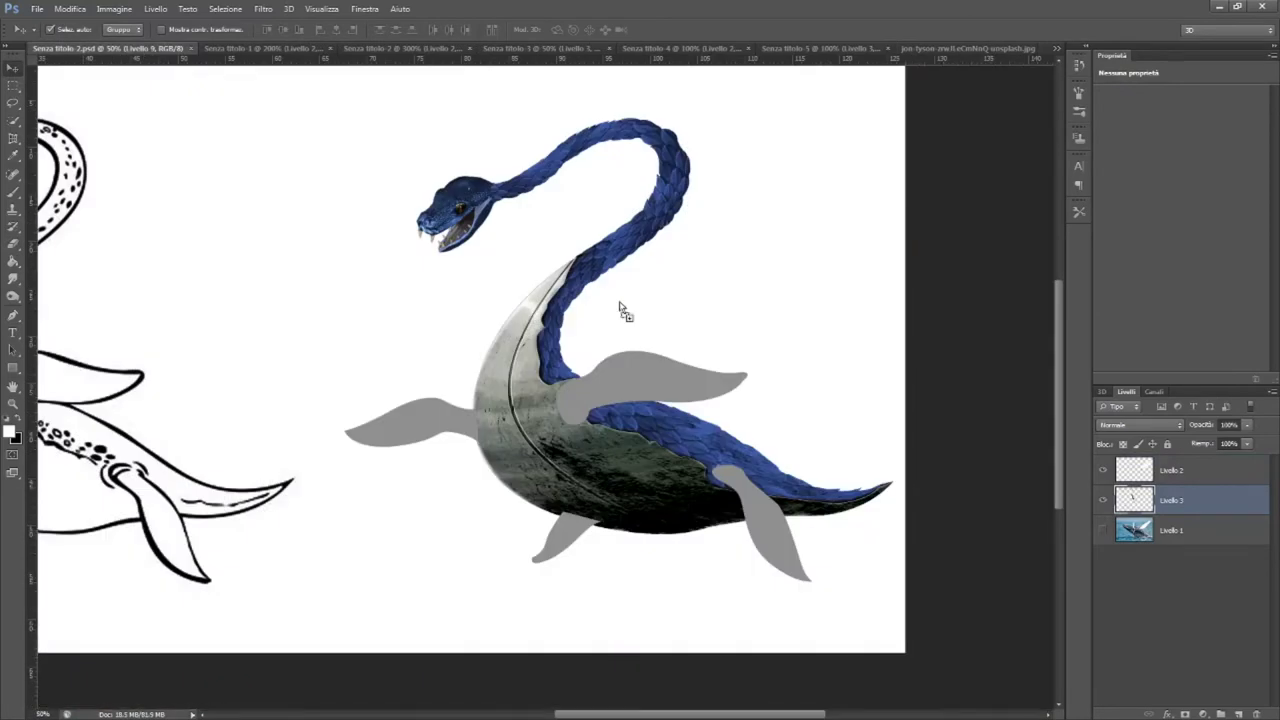
mouse_move(296, 179)
left_mouse_down()
mouse_move(678, 318)
mouse_move(800, 570)
mouse_move(820, 530)
left_mouse_up()
key("ctrl+t")
right_click(776, 548)
left_click(850, 420)
Warp the fin into a flipper shape and paint its mask to blend the top into the body
left_click_drag(838, 460, 900, 477)
left_click_drag(775, 600, 777, 578)
key("Return")
scroll(787, 487, "up", 3, "alt")
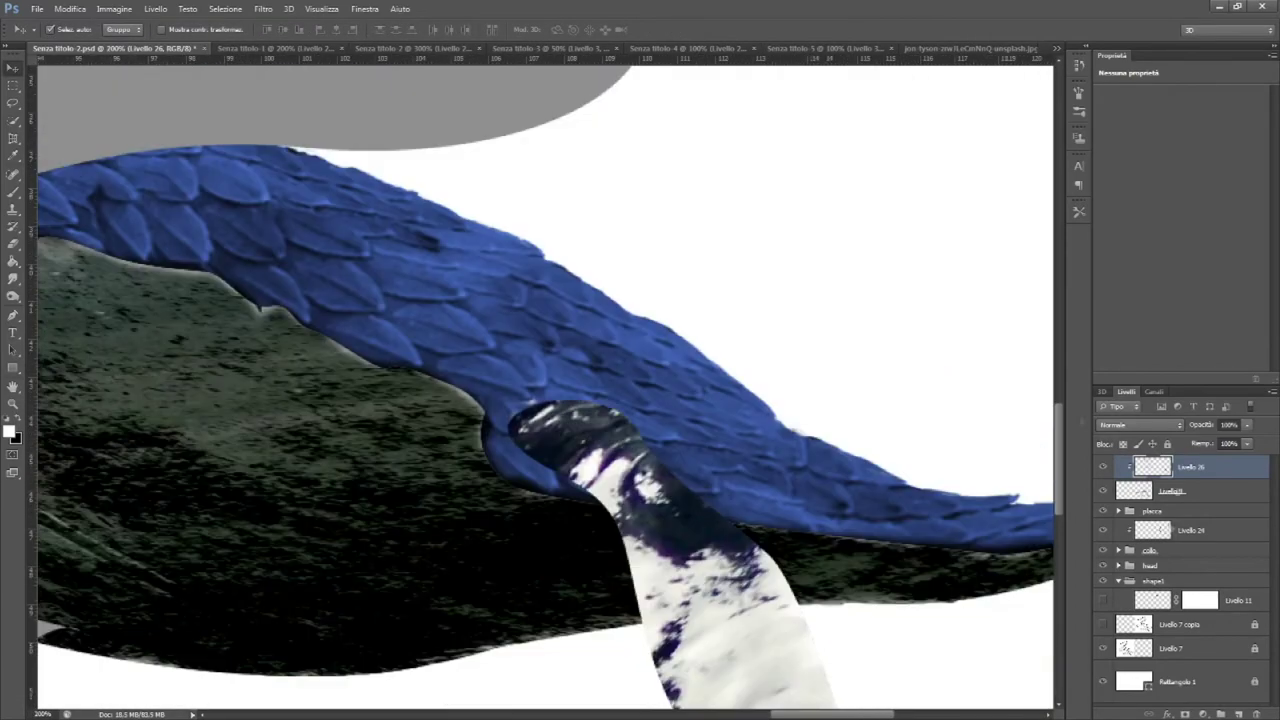
left_click(1185, 714)
key("b")
right_click(614, 418)
key("Escape")
mouse_move(585, 385)
left_mouse_down()
mouse_move(465, 245)
mouse_move(404, 349)
left_mouse_up()
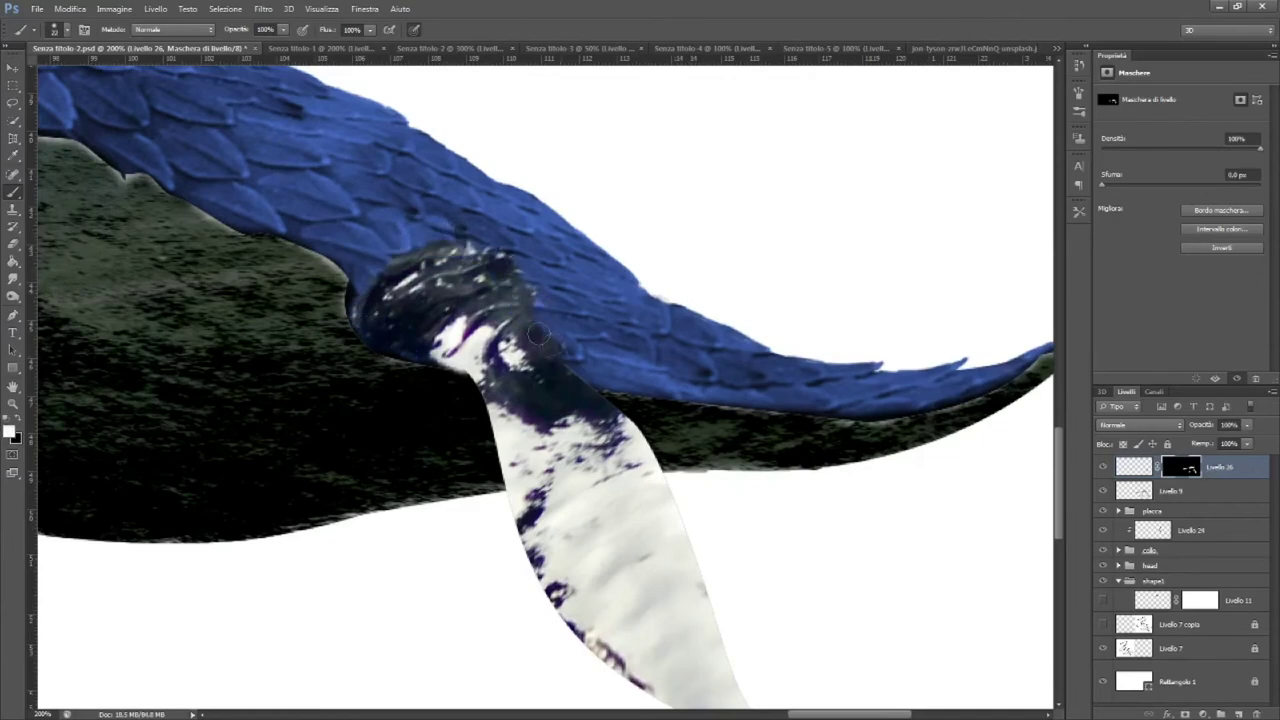
left_click_drag(619, 505, 589, 375)
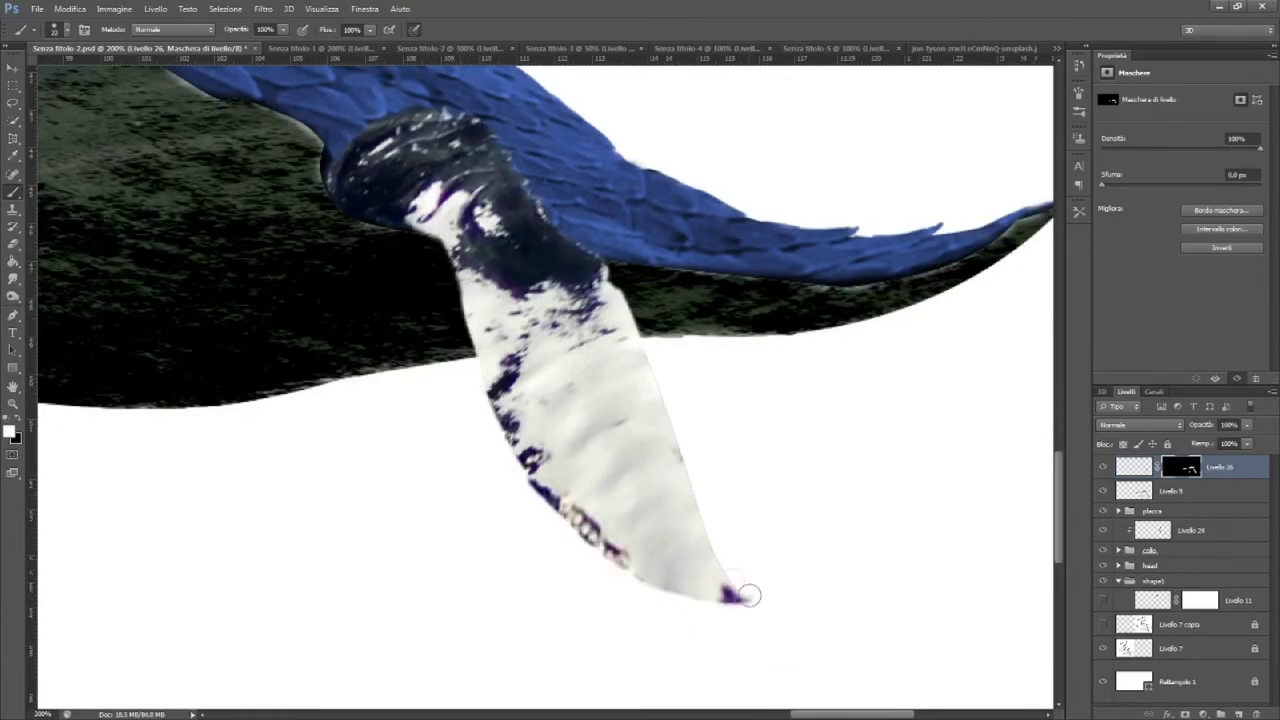
Clip Brightness/Contrast and Hue/Saturation (hue 226) to tint the fin dark blue, plus an empty clipped layer
left_click(1203, 714)
left_click(1200, 471)
left_click(1203, 714)
left_click(1205, 568)
key("ctrl+z")
left_click(1203, 714)
left_click(1207, 562)
left_click_drag(1180, 146, 1208, 148)
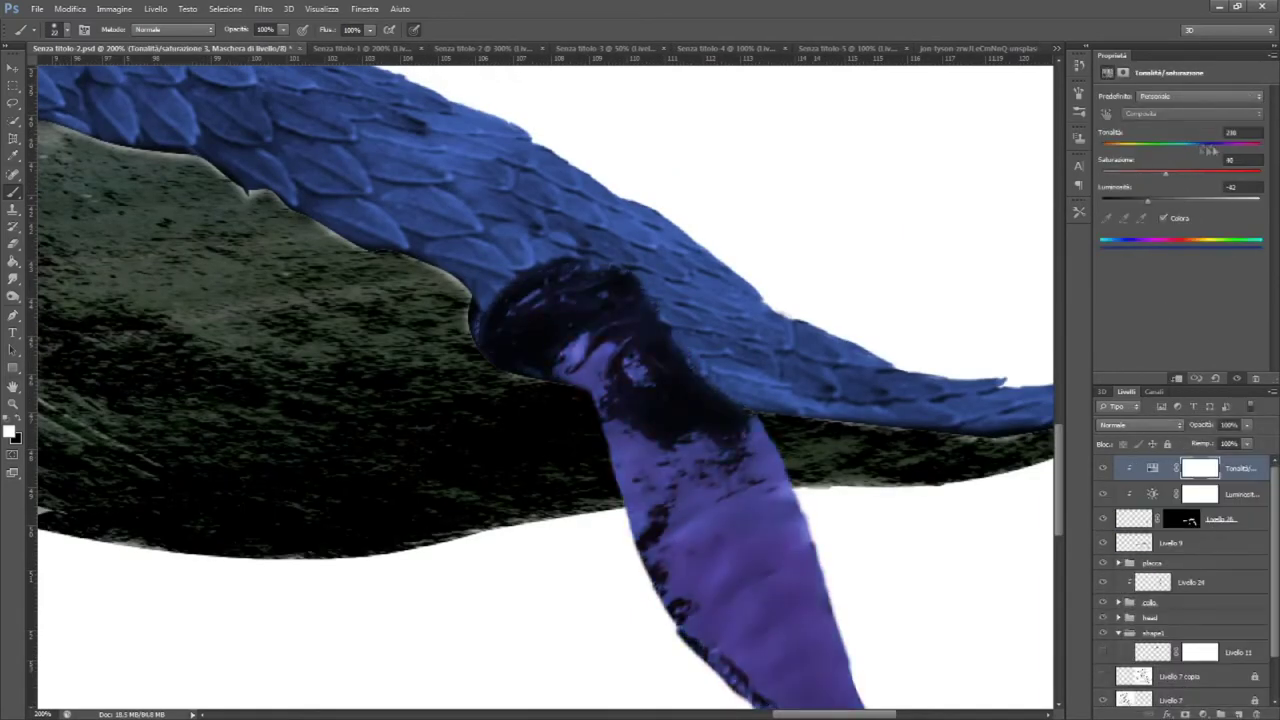
left_click(1135, 518)
left_click(1238, 714)
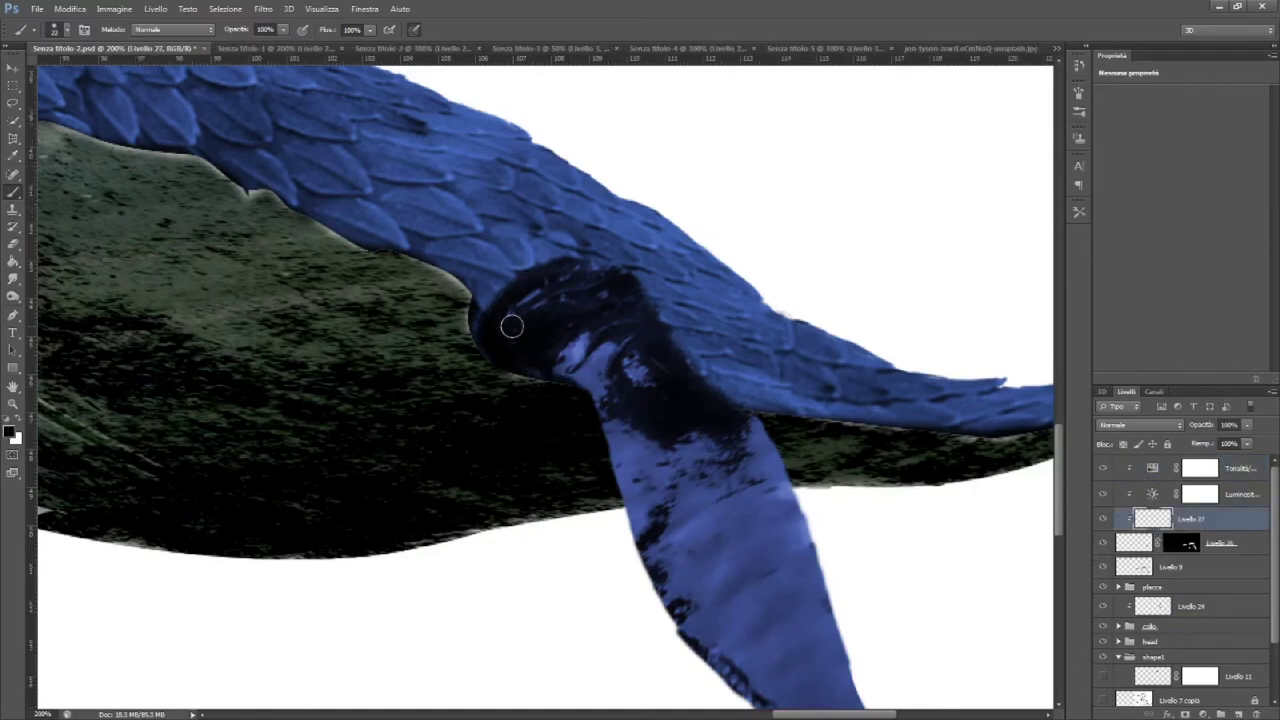
Copy a scale patch clipped above the fin, rotate it to match the body, and merge into Livello 26
key("Delete")
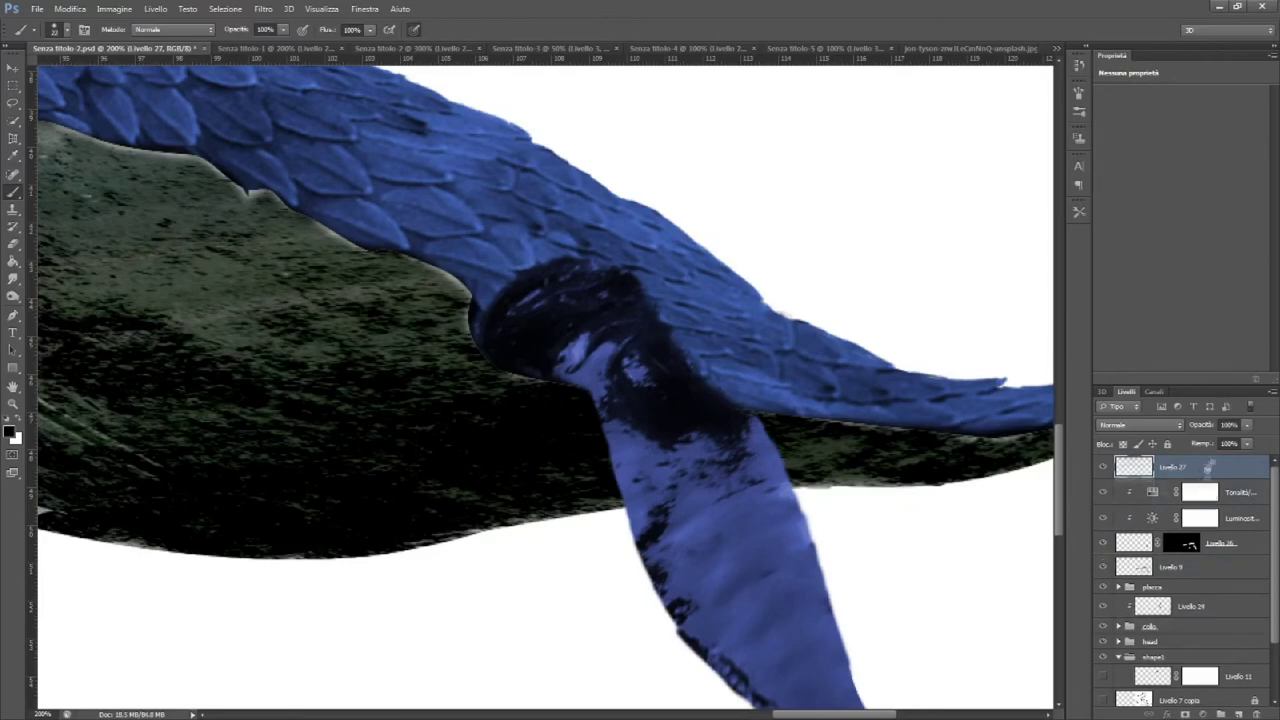
right_click(588, 398)
key("Escape")
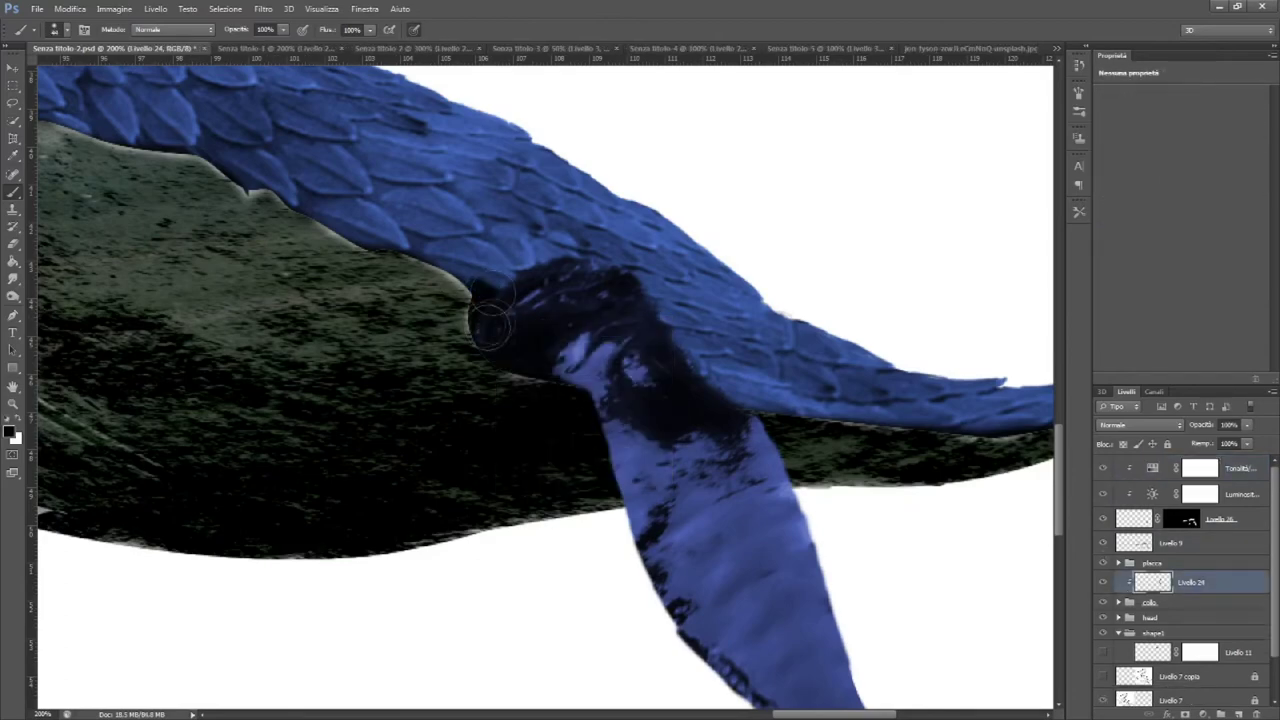
key("ctrl+z")
scroll(516, 341, "up", 1)
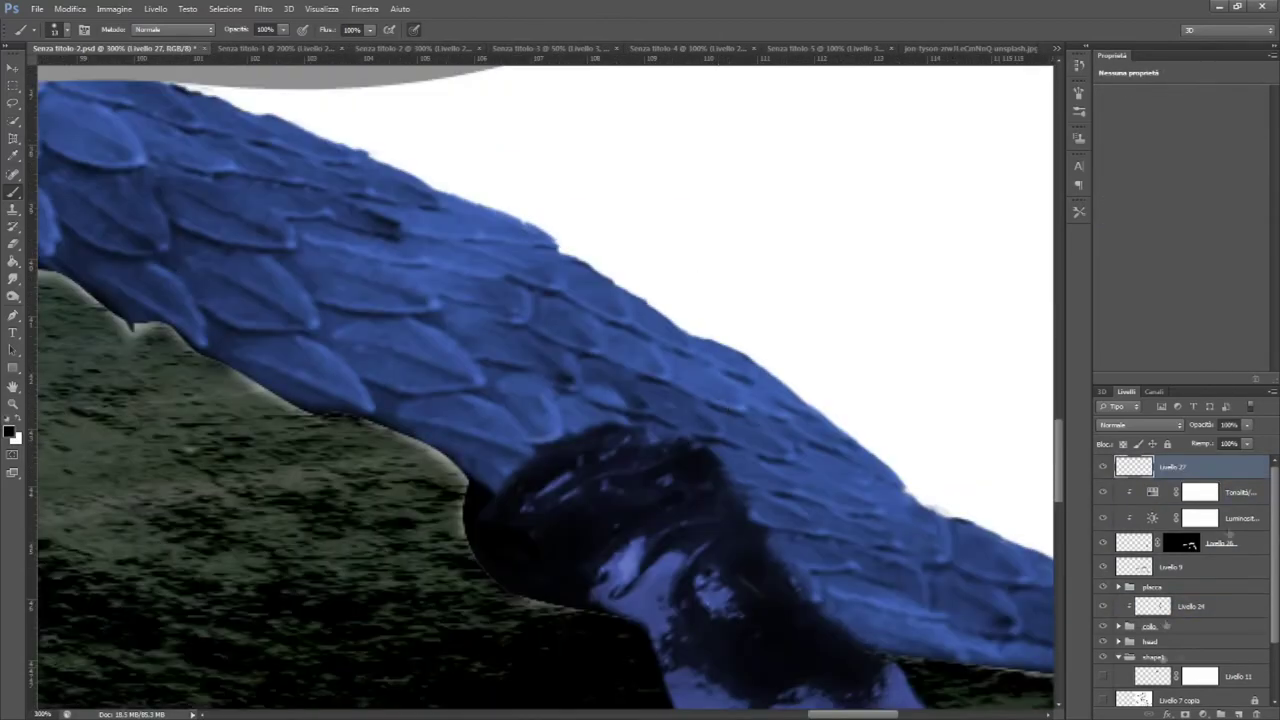
scroll(1174, 560, "down", 1)
left_click_drag(1174, 620, 1124, 527)
left_click_drag(1124, 572, 1124, 460)
key("ctrl+t")
left_click_drag(460, 170, 757, 443)
key("Return")
key("ctrl+e")
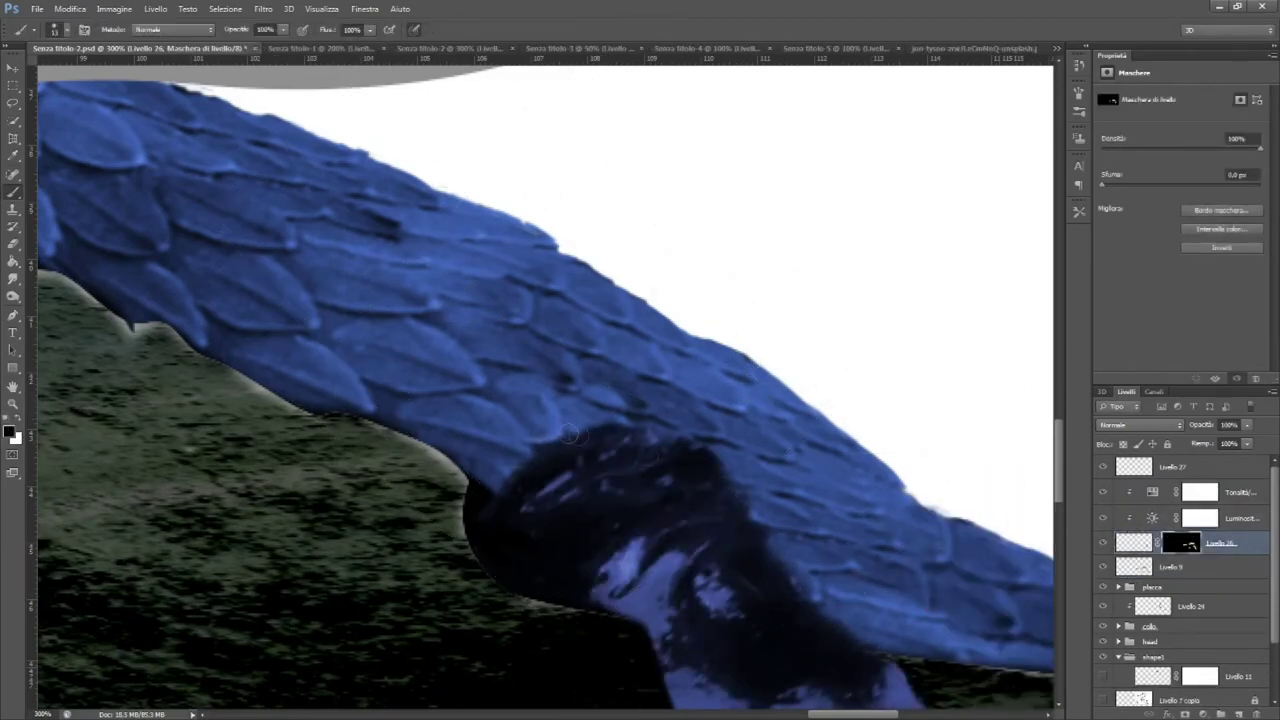
Reveal scales over the dark joint through the mask, then clone-stamp the fin pixels
left_click_drag(592, 432, 628, 510)
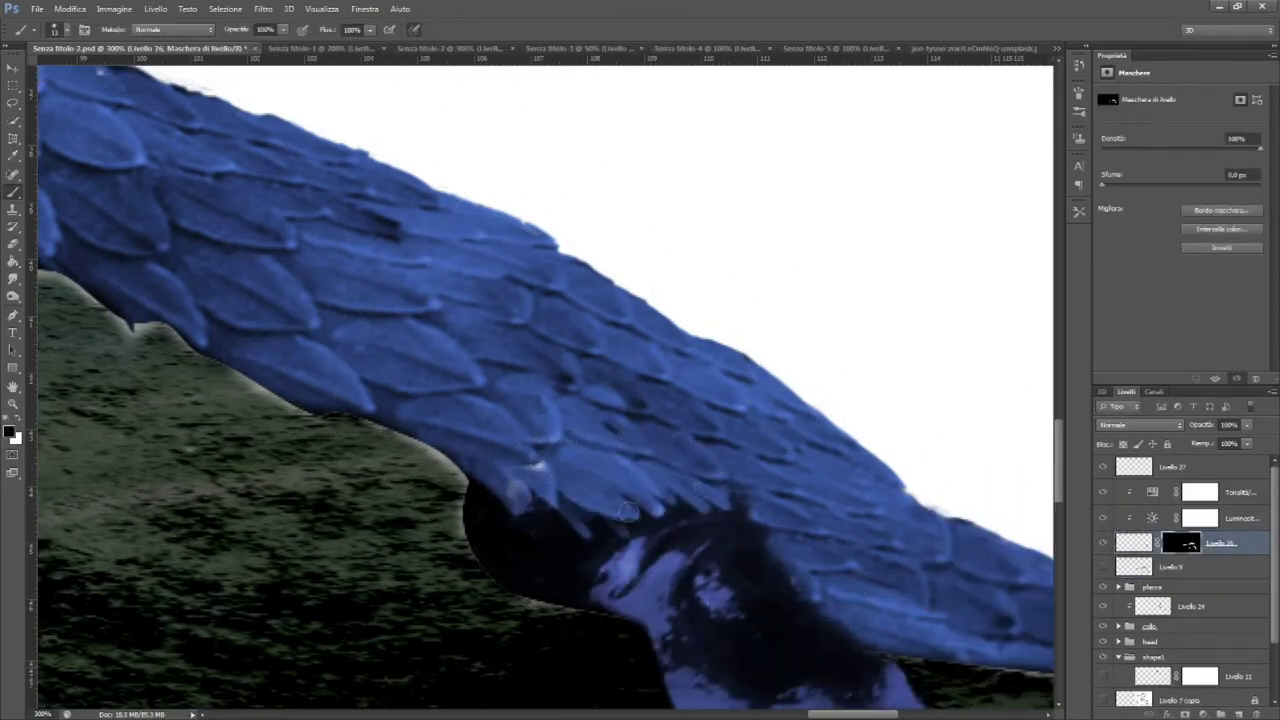
key("ctrl+plus")
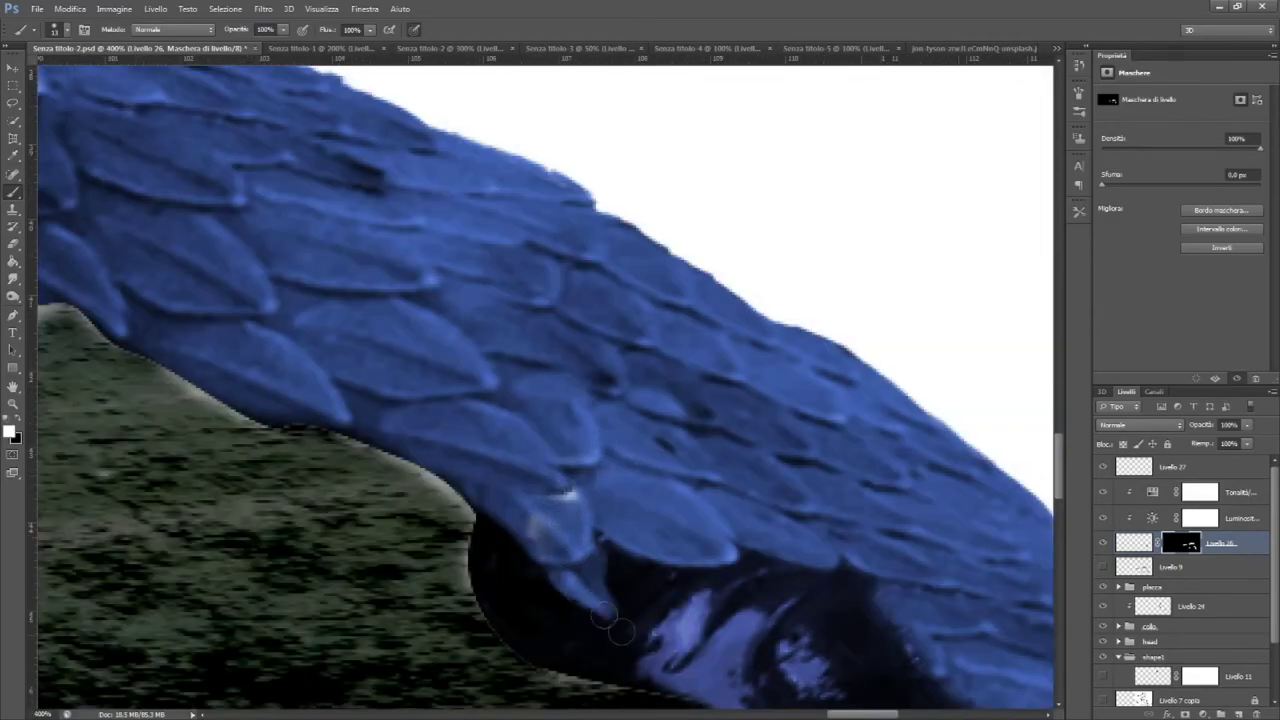
scroll(778, 492, "down", 3)
scroll(756, 500, "down", 2)
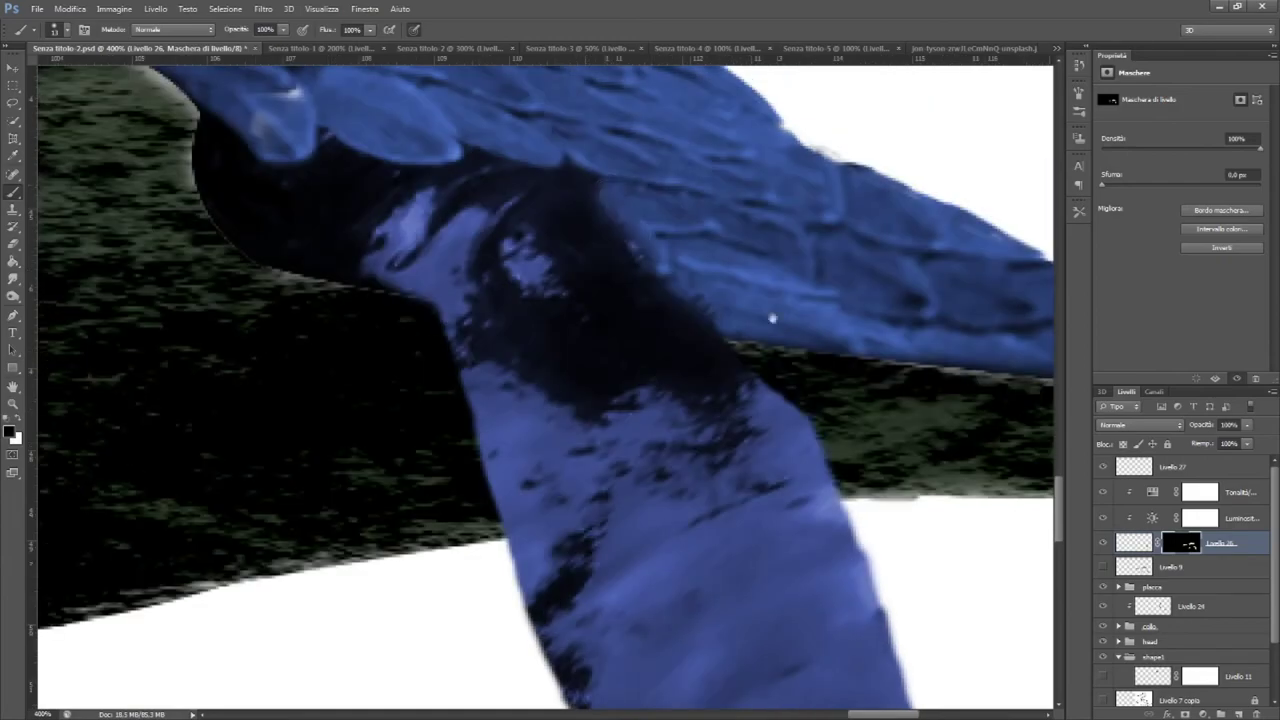
scroll(793, 462, "up", 1)
key("ctrl+2")
key("s")
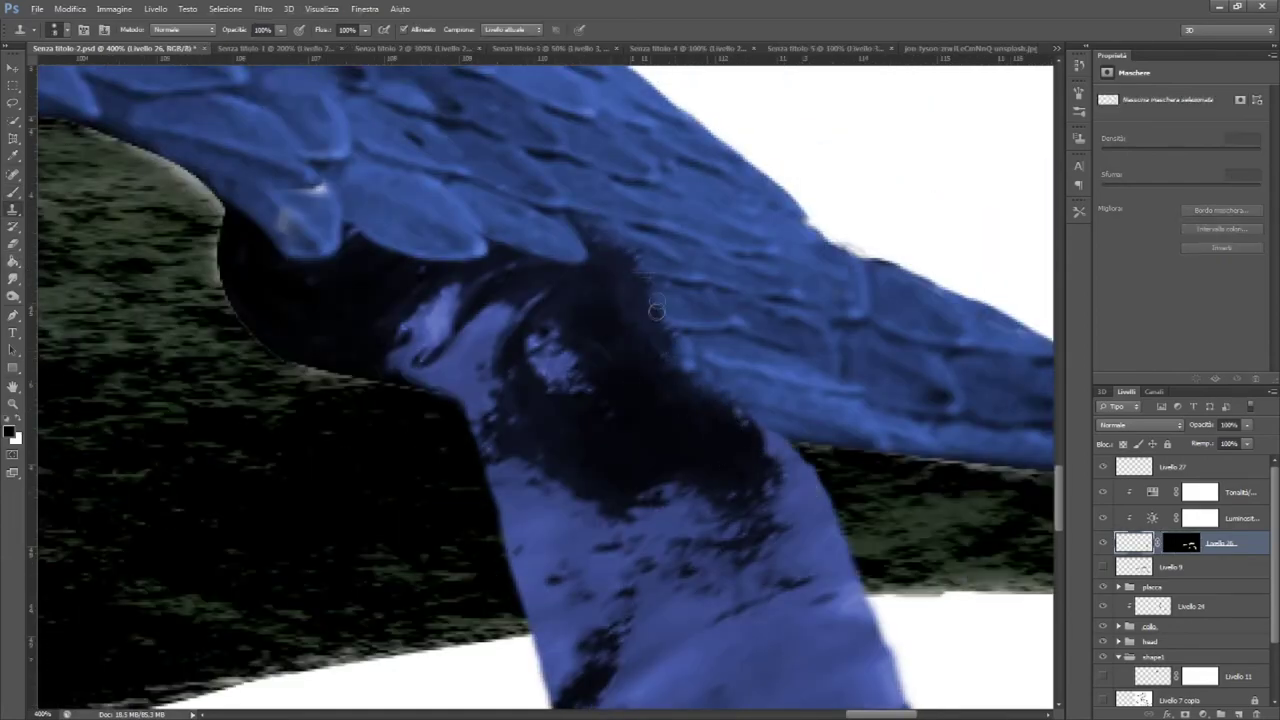
scroll(645, 310, "down", 5)
scroll(760, 440, "up", 2)
scroll(760, 440, "up", 2)
scroll(1180, 560, "down", 2)
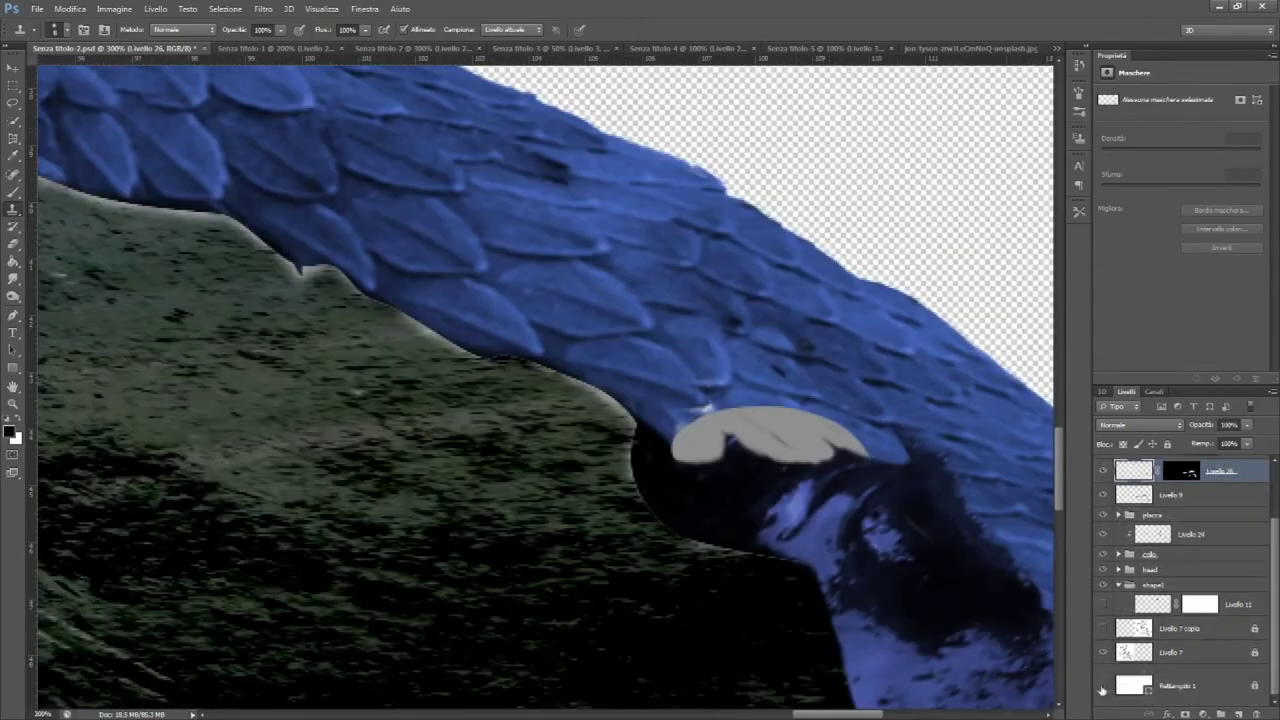
scroll(1180, 580, "up", 2)
Hide the grey flipper, repaint the fin's mask, and select the fin with its two adjustments
key("b")
left_click(1104, 542)
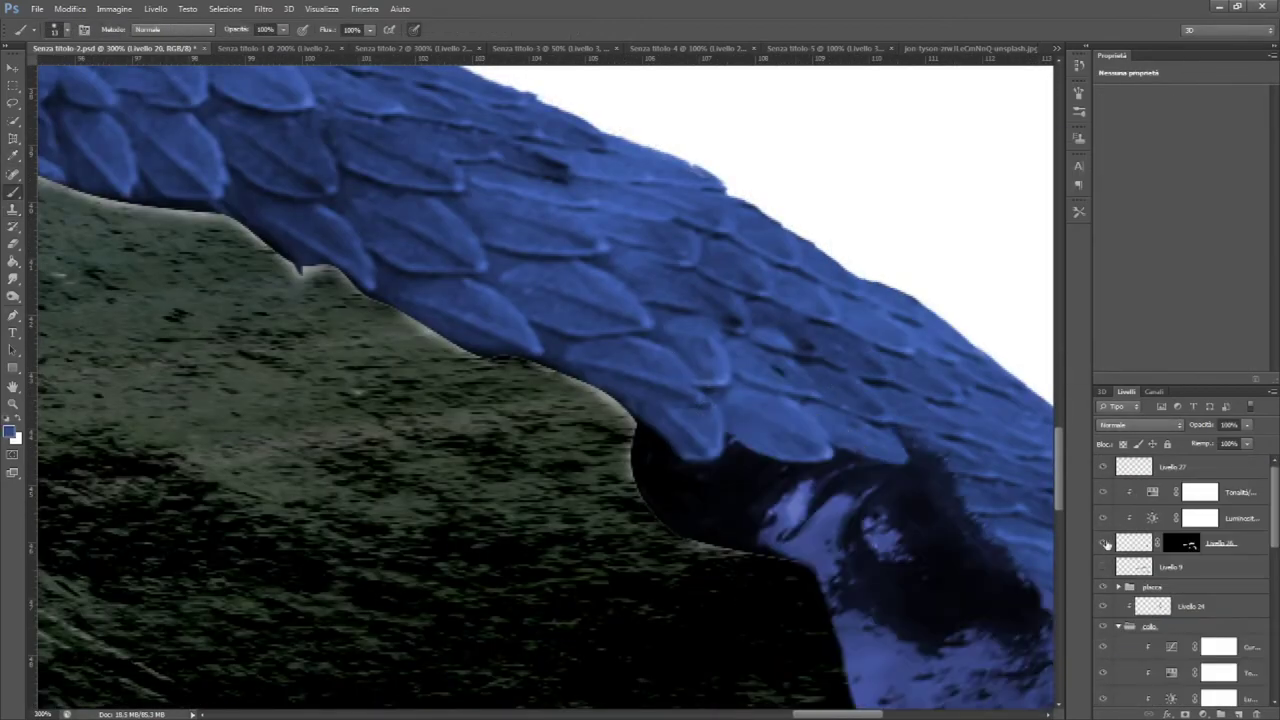
scroll(630, 500, "down", 3)
scroll(630, 636, "up", 3)
key("ctrl+backslash")
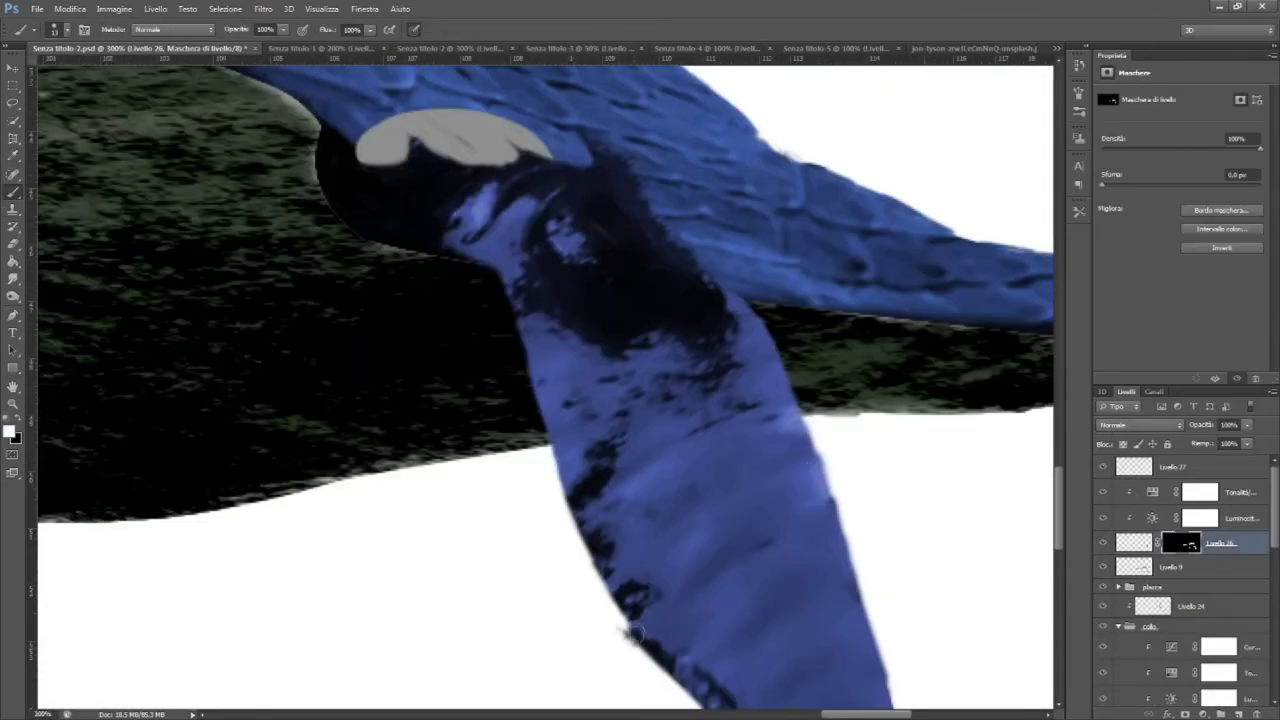
scroll(630, 600, "down", 3)
scroll(600, 580, "down", 2)
scroll(590, 568, "right", 3)
scroll(695, 325, "down", 3)
scroll(695, 325, "down", 2)
scroll(695, 325, "up", 2)
left_click(1104, 492, "shift")
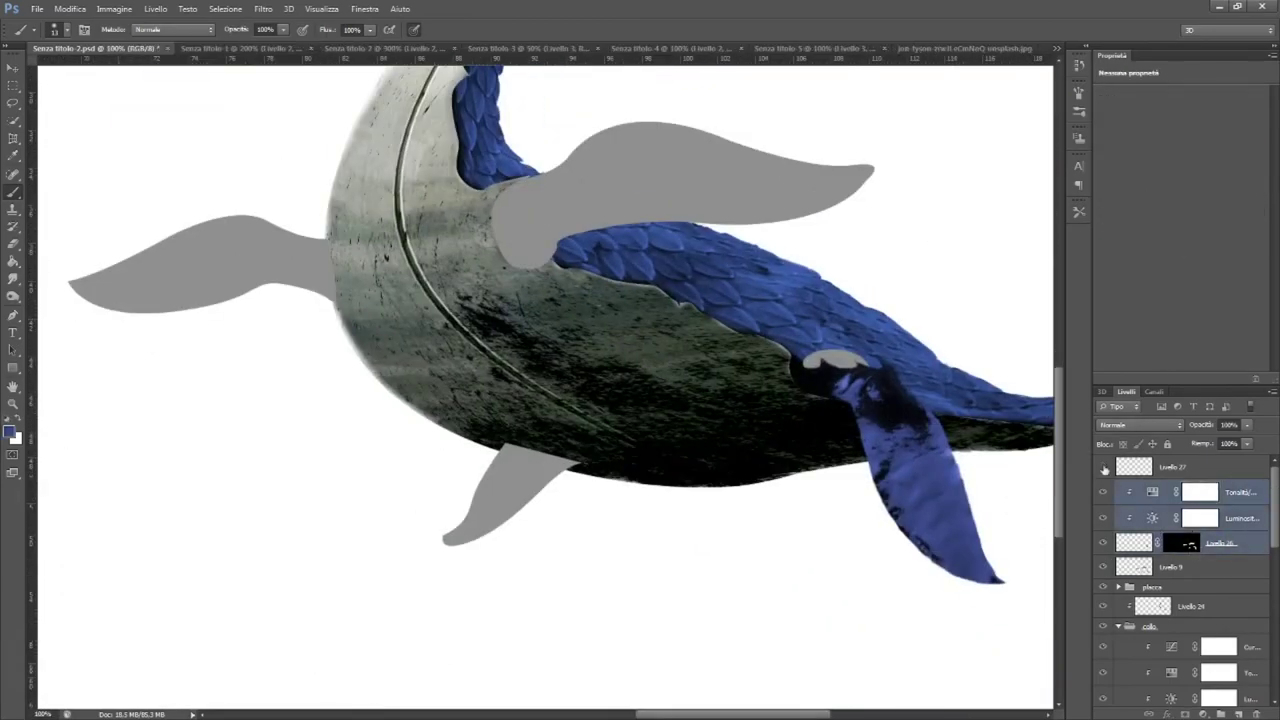
Group the fin layers as zampa 1, duplicate the group, and place the copy on the front flipper
key("ctrl+g")
key("ctrl+j")
key("ctrl+t")
left_click_drag(900, 480, 515, 484)
key("Return")
Mask the copied fin group, hide the grey placeholder flippers, and send the copy below placca
left_click(1186, 714)
key("b")
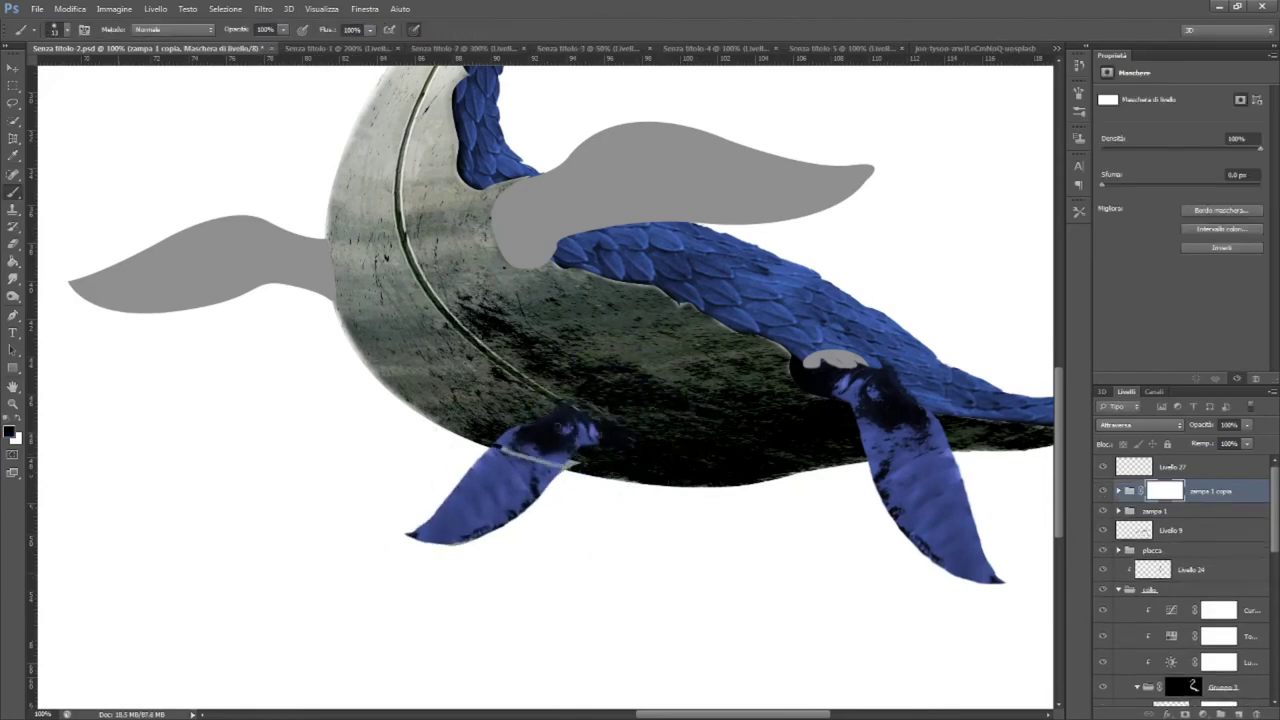
left_click(1103, 530)
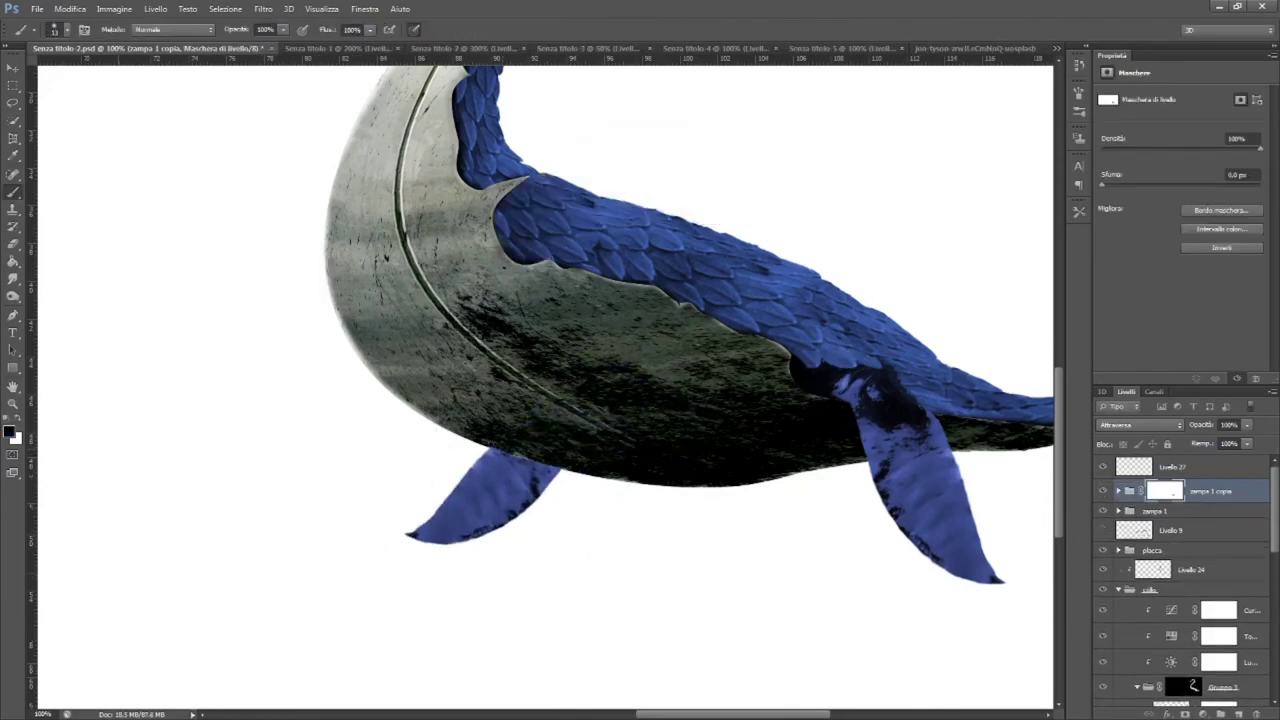
key("v")
key("ctrl+bracketleft")
key("ctrl+bracketleft")
key("ctrl+bracketleft")
key("ctrl+minus")
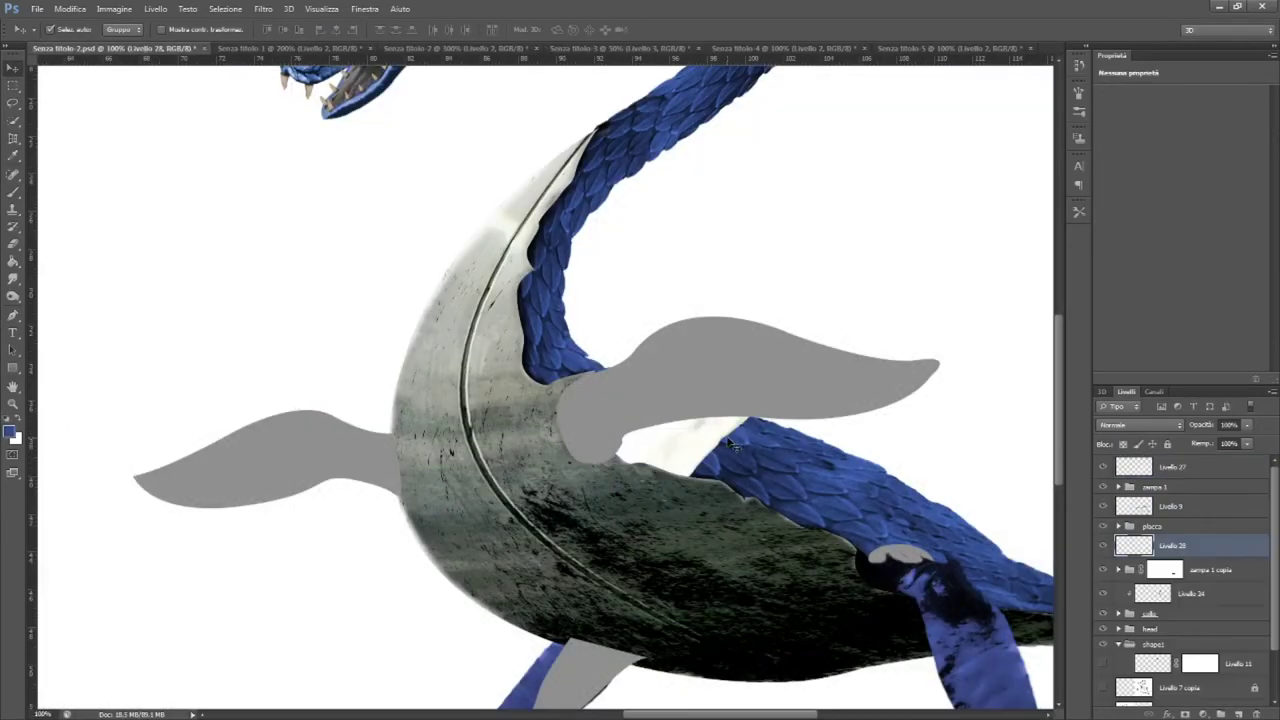
Rotate the white fin over the grey fin and place it below zampa 1
key("ctrl+shift+bracketright")
key("ctrl+t")
left_click_drag(1000, 420, 1015, 305)
key("Return")
left_click_drag(1197, 484, 1190, 508)
Warp the white fin into a curved wing shape
key("ctrl+t")
right_click(784, 369)
left_click(810, 478)
left_click_drag(640, 380, 606, 392)
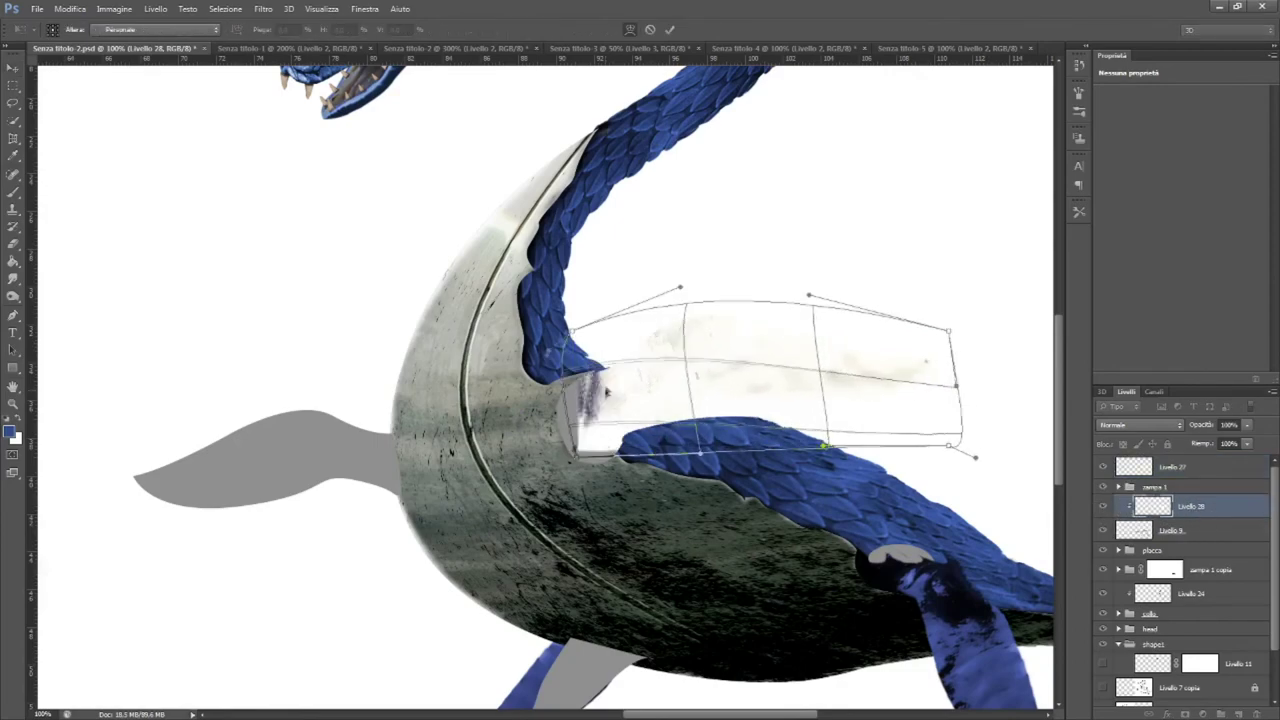
key("Return")
Mask the fin, hide the white background, and paint the mask to reshape the fin's outline
left_click(1202, 714, "alt")
left_click_drag(1152, 506, 1172, 440)
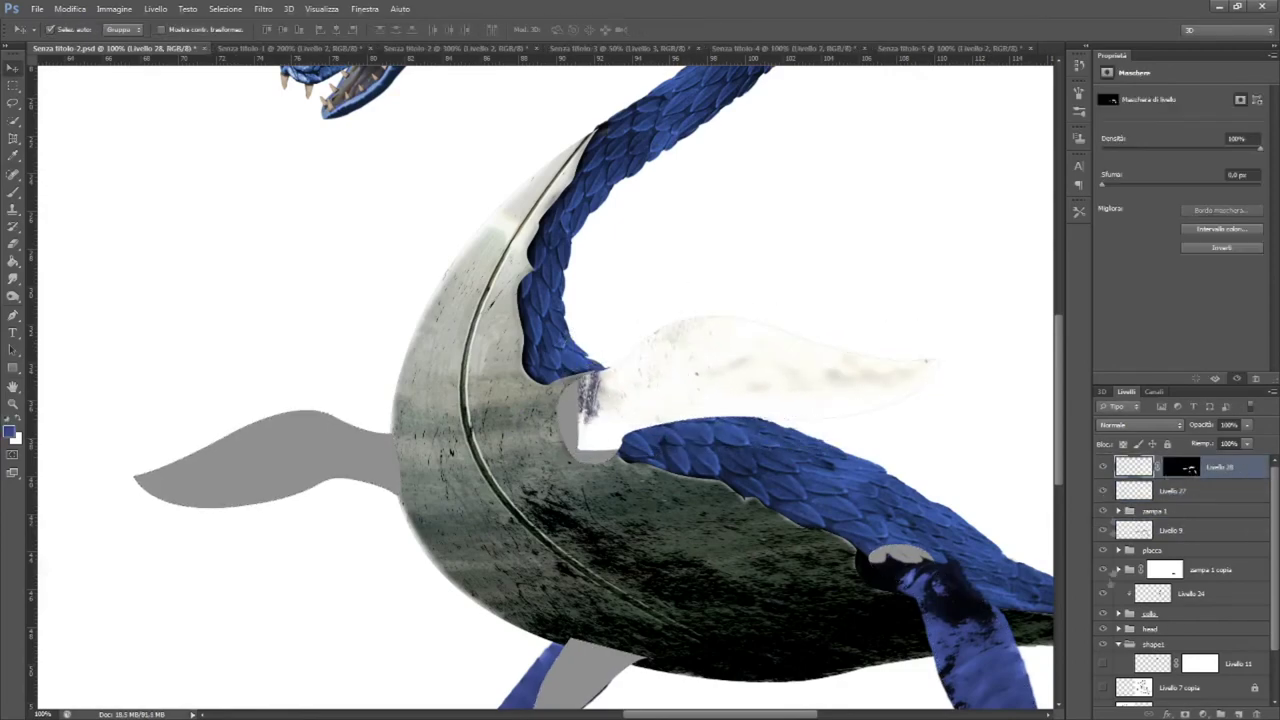
scroll(850, 365, "up", 2)
left_click(1103, 530)
key("b")
right_click(820, 432)
key("Escape")
mouse_move(447, 475)
left_mouse_down()
mouse_move(857, 343)
mouse_move(777, 314)
left_mouse_up()
key("x")
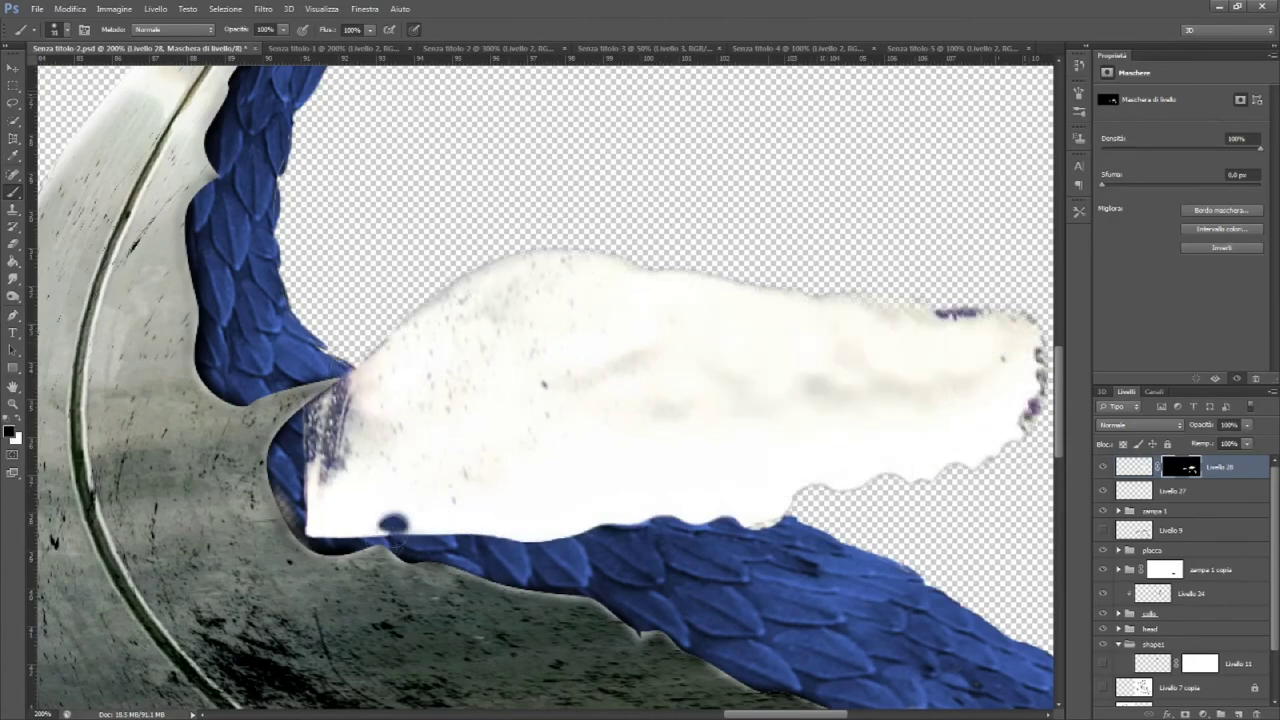
key("x")
Rotate the fin to a slightly steeper angle
key("ctrl+t")
left_click_drag(900, 420, 614, 349)
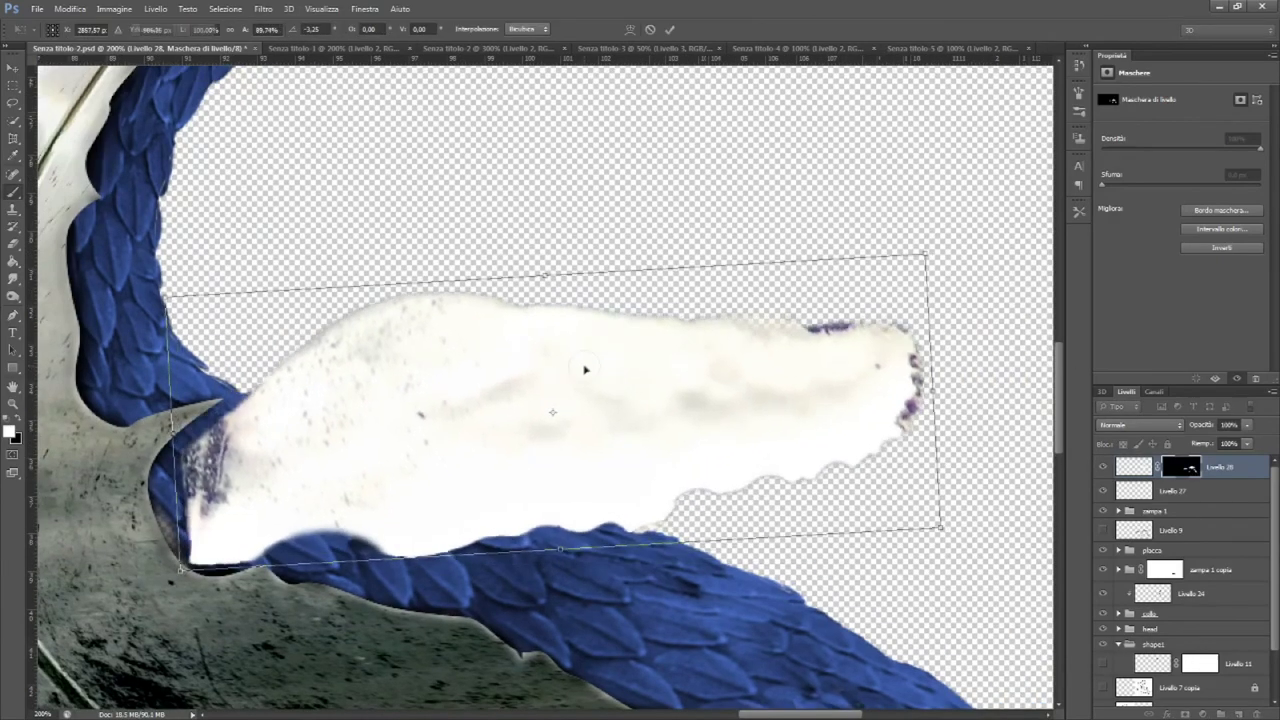
key("Return")
Raise the fin's saturation slightly and darken its lightness with Hue/Saturation
left_click(1118, 613)
scroll(1186, 610, "down", 2)
left_click(1186, 610)
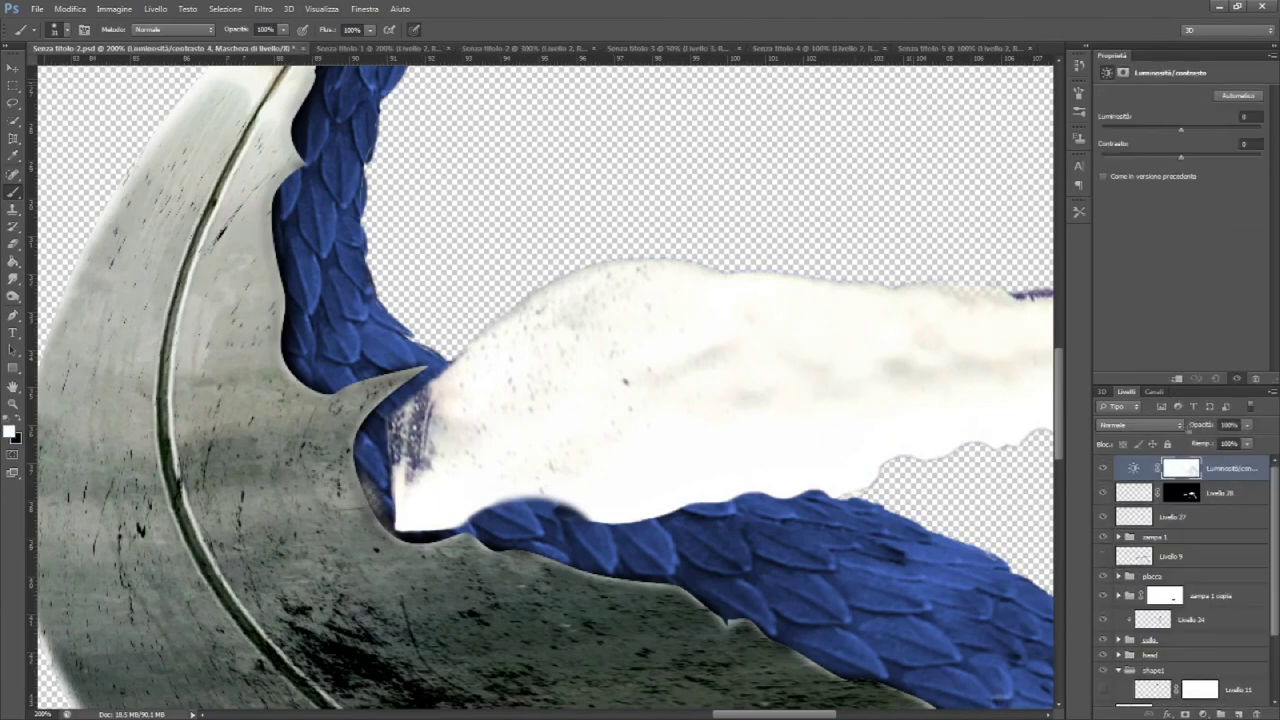
left_click_drag(1148, 176, 1150, 174)
left_click_drag(1182, 201, 1180, 202)
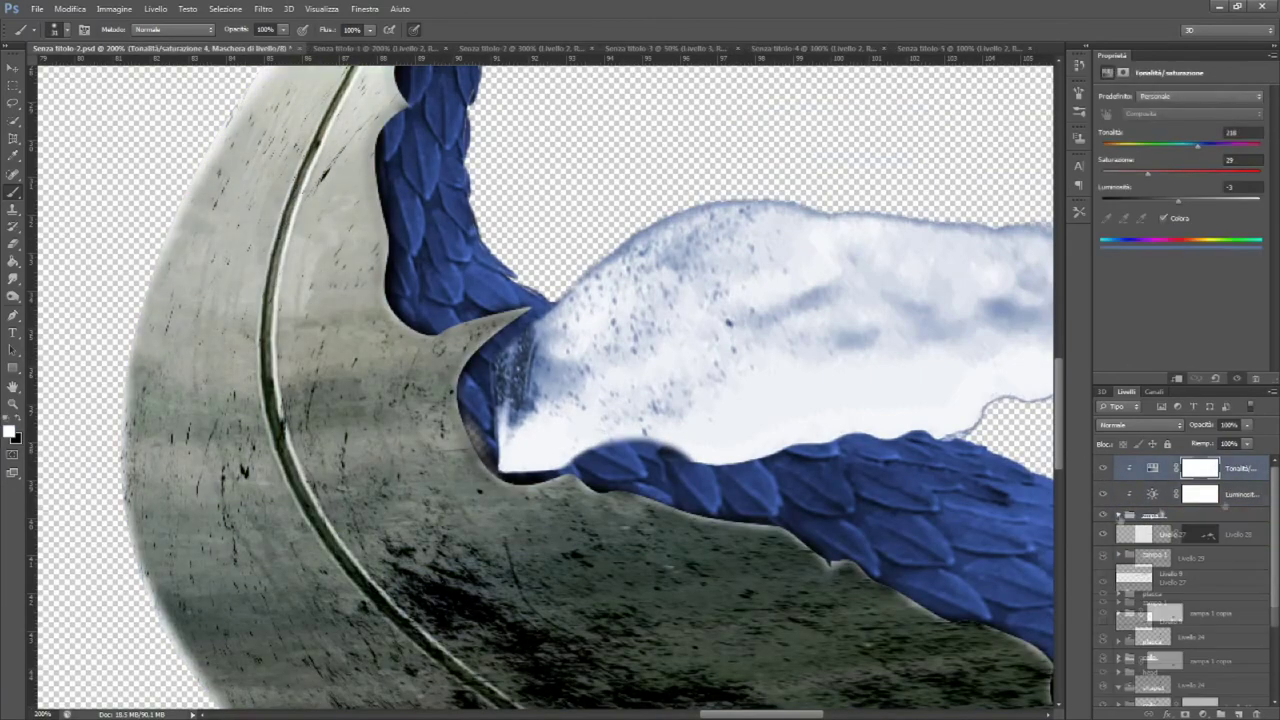
Paint a dark shadow where the fin joins the body and blur it to soften it
right_click(500, 388)
scroll(640, 512, "down", 3)
scroll(640, 512, "down", 3)
right_click(553, 440)
left_click_drag(515, 457, 575, 432)
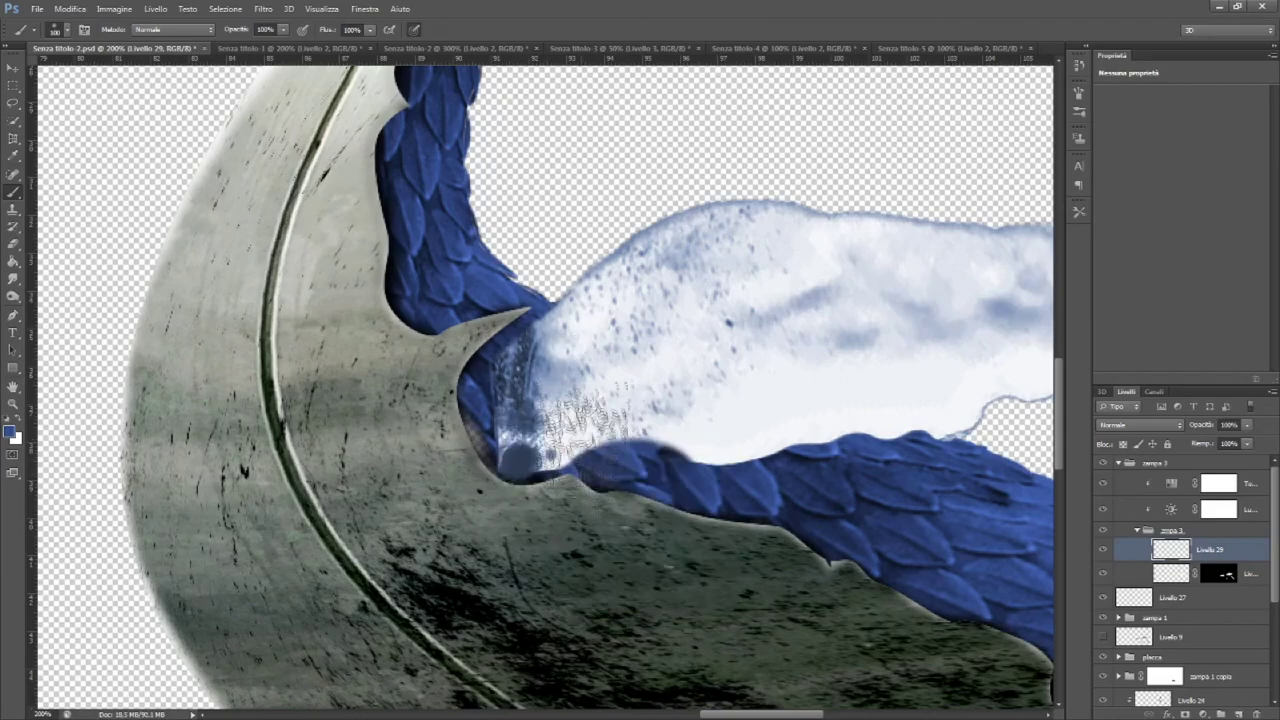
right_click(543, 443)
key("d")
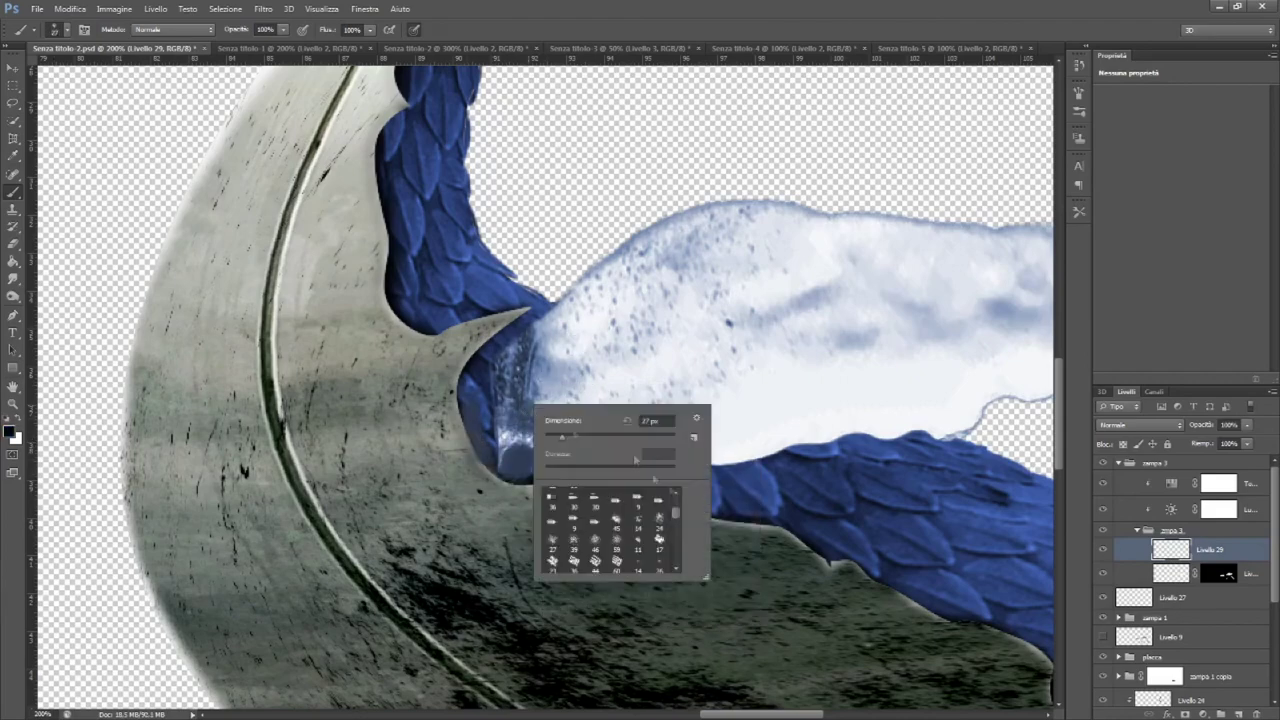
left_click_drag(505, 330, 470, 420)
left_click_drag(470, 360, 483, 398)
scroll(1180, 560, "up", 3)
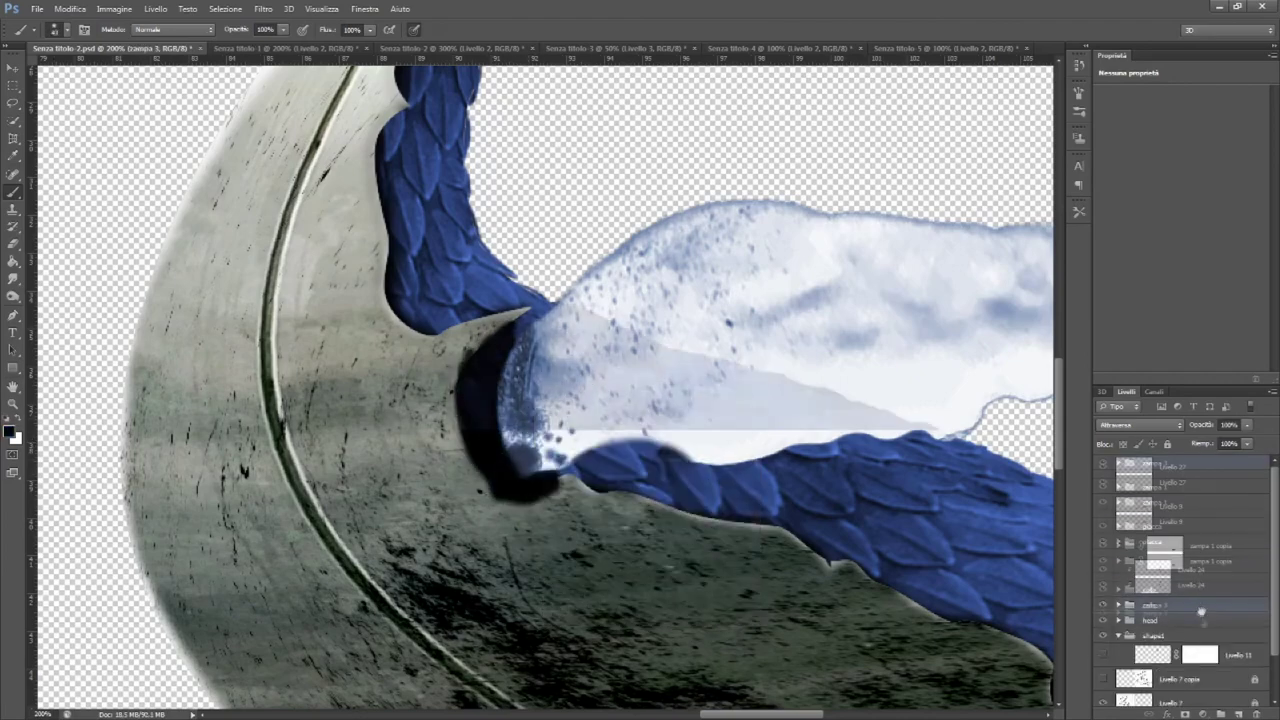
left_click(263, 9)
key("Return")
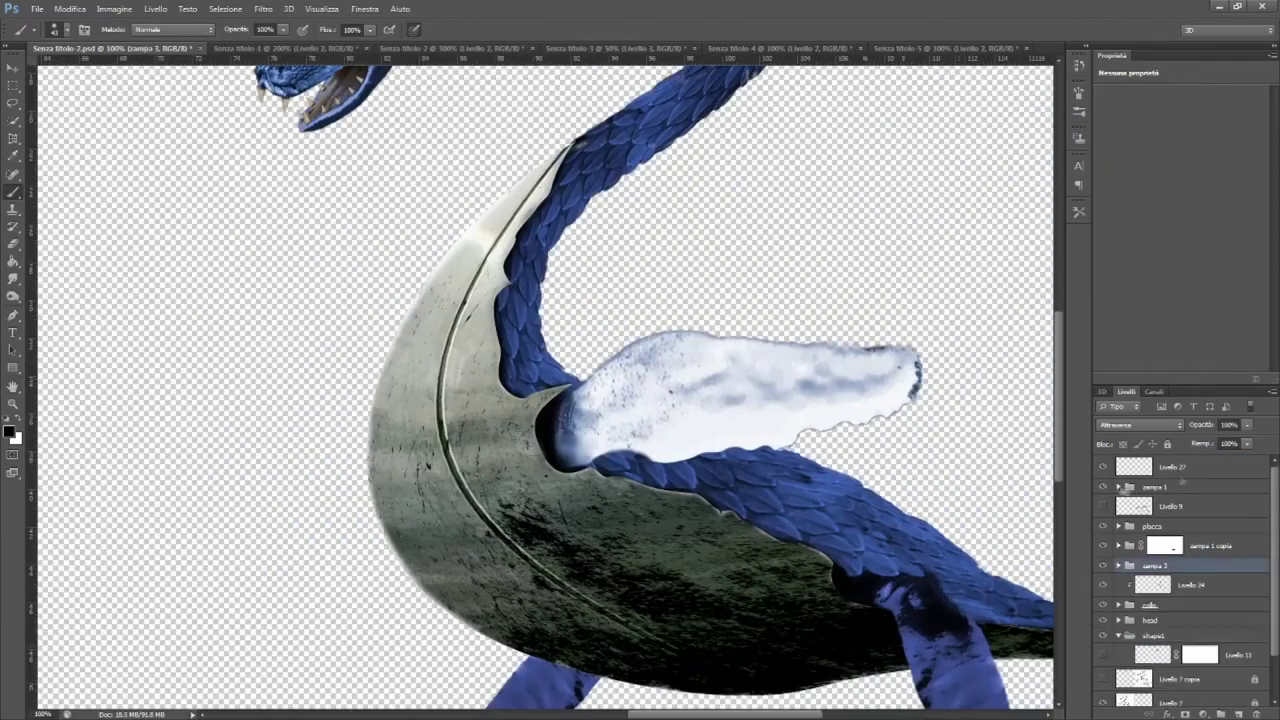
Duplicate the fin group as zampa 4 and move the copy to the left side
left_click(1103, 506)
key("ctrl+j")
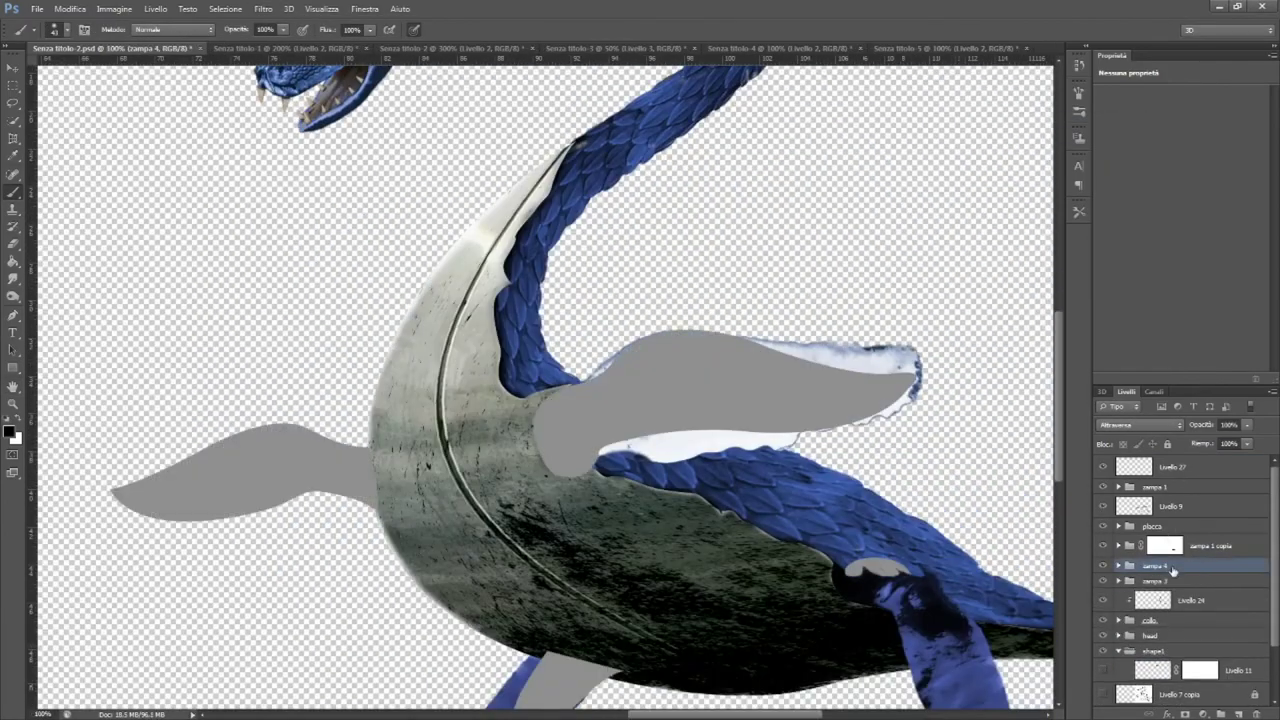
key("ctrl+t")
left_click_drag(726, 400, 325, 498)
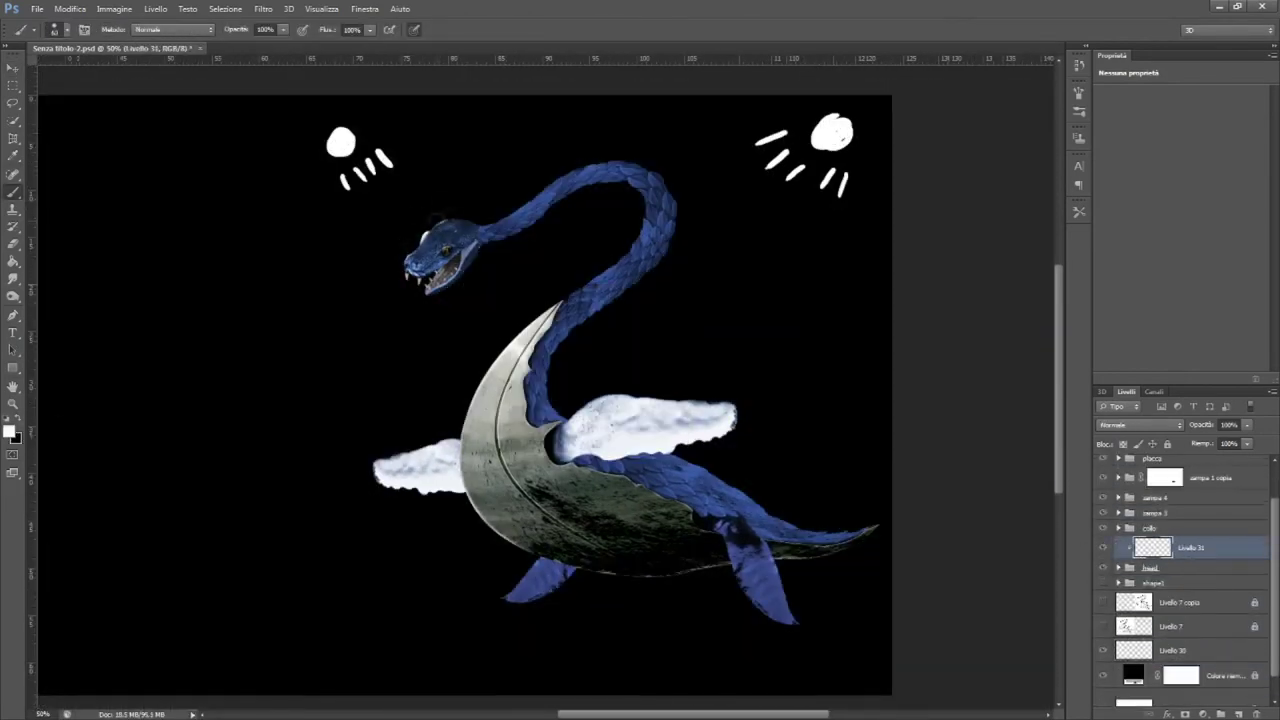
Set the brightness adjustment to Schiarisci blend mode, invert its mask, and copy it above collo
left_click(1140, 424)
left_click(1125, 76)
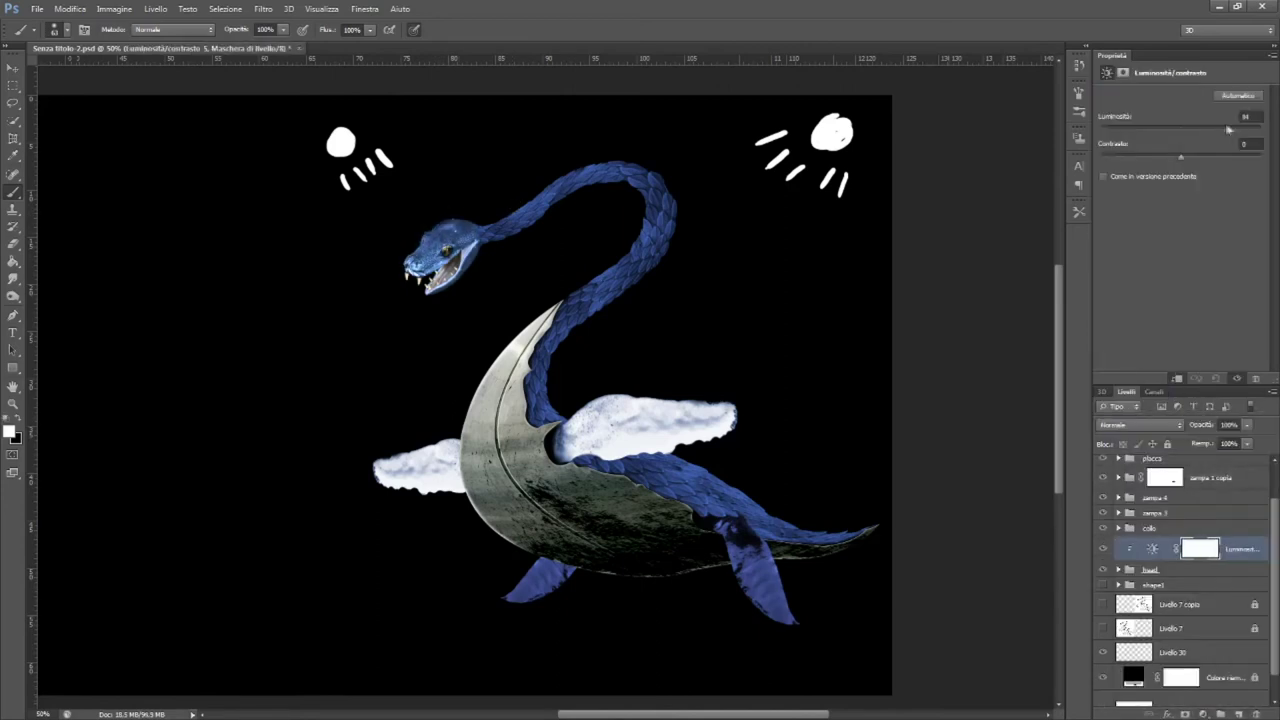
key("ctrl+i")
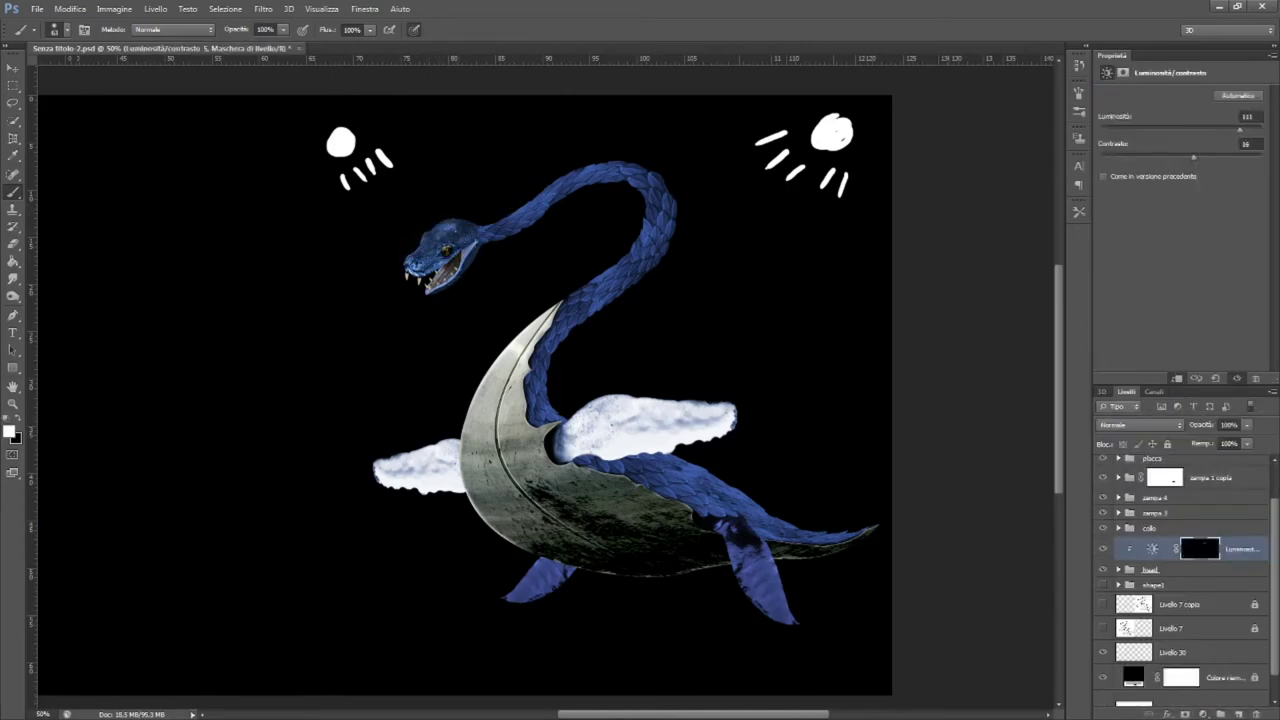
left_click_drag(1193, 527, 1193, 522)
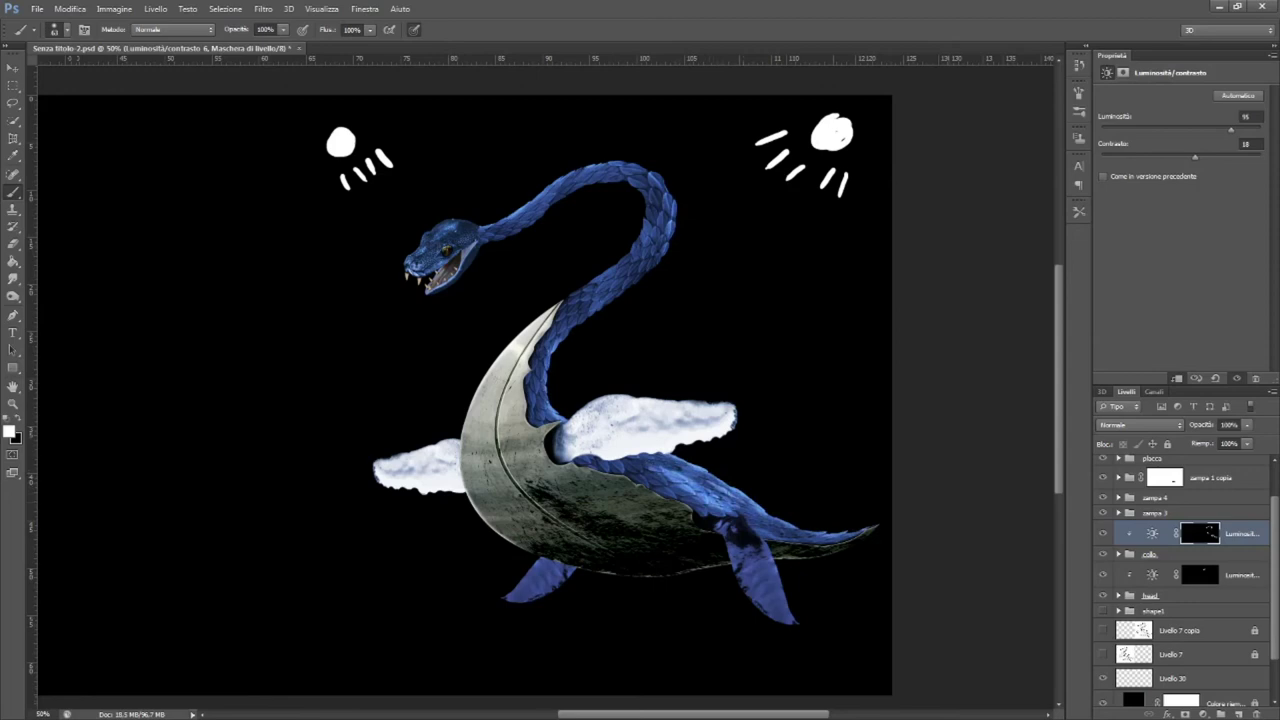
Set the copied adjustment to brightness -124 and contrast 41, with an inverted mask
right_click(689, 487)
key("Escape")
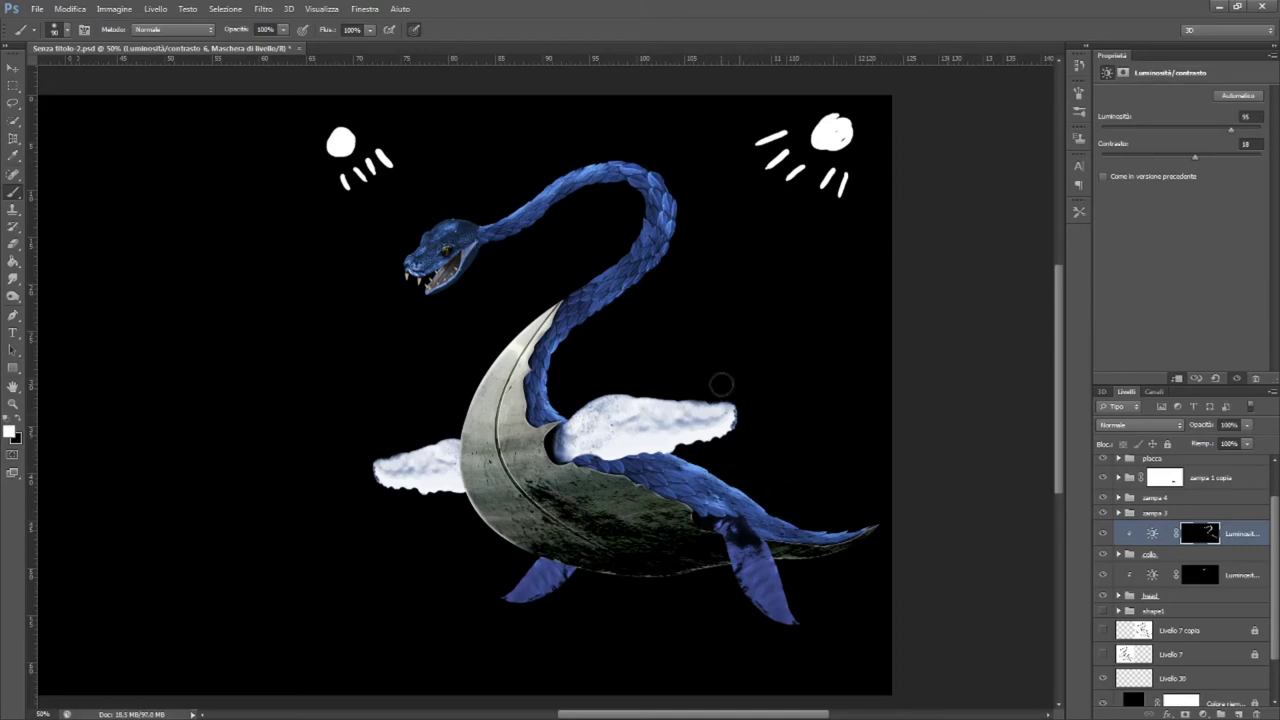
left_click_drag(1180, 131, 1115, 131)
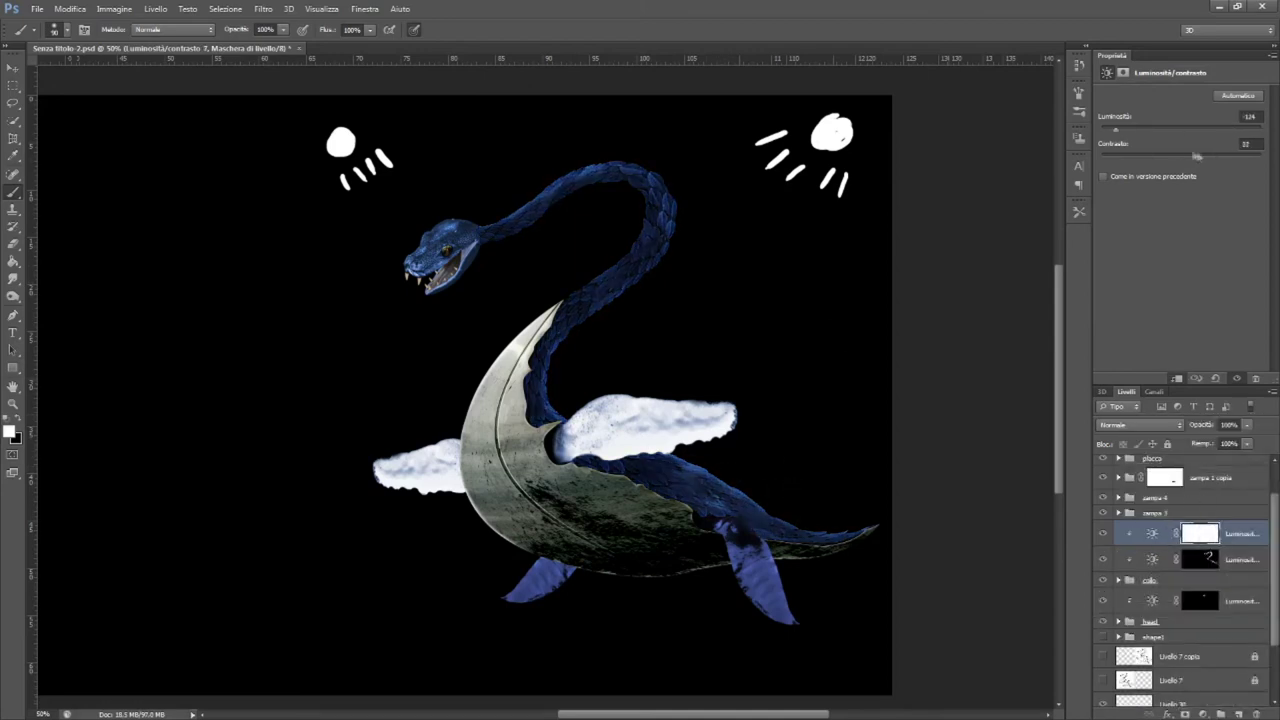
left_click_drag(1180, 157, 1213, 157)
key("ctrl+i")
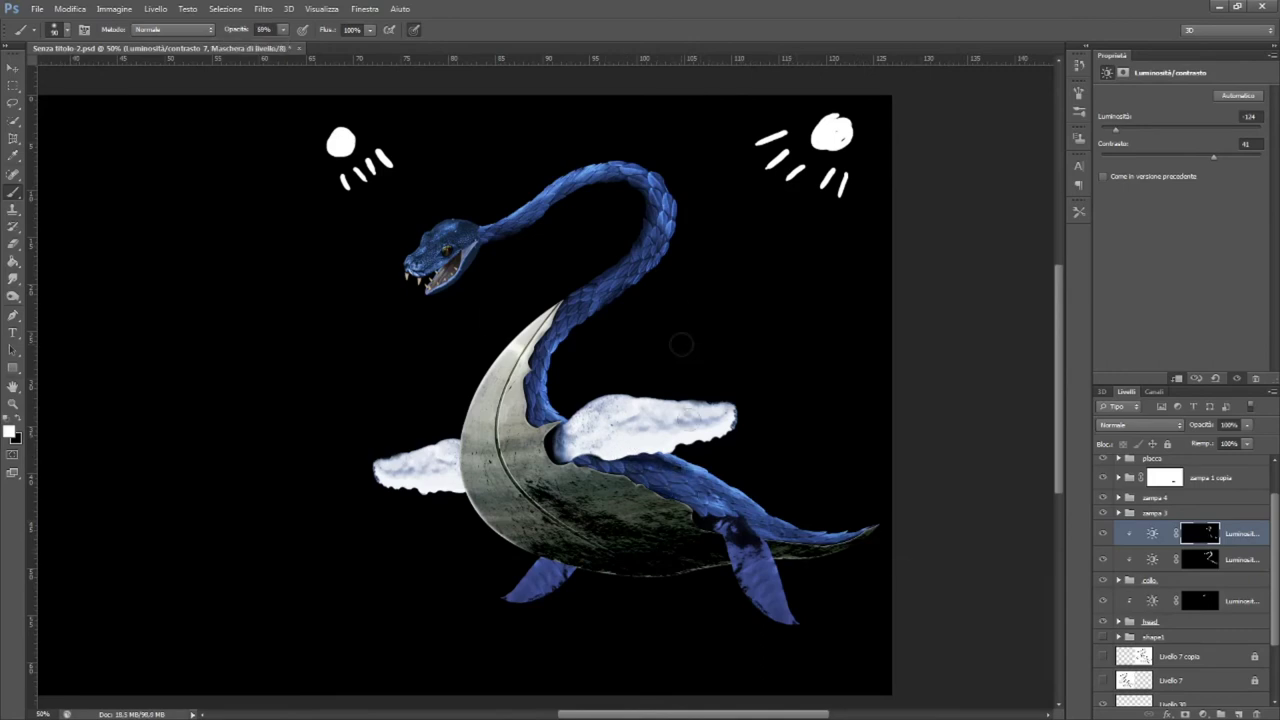
Add a Brightness/Contrast adjustment clipped to the neck, with an inverted mask
left_click(1203, 714)
left_click(1150, 458)
key("ctrl+i")
right_click(497, 306)
key("Escape")
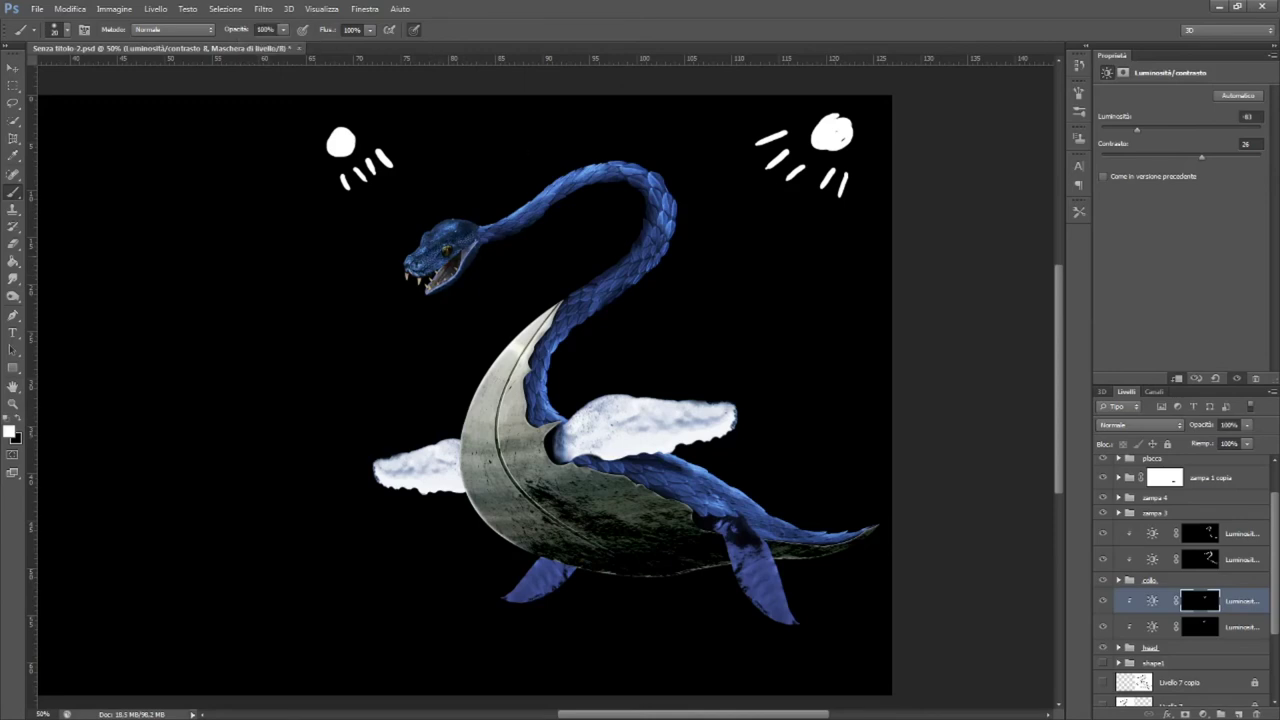
Duplicate the wing's brightness adjustment under zampa 4, darken it, and invert its mask
scroll(1203, 505, "up", 2)
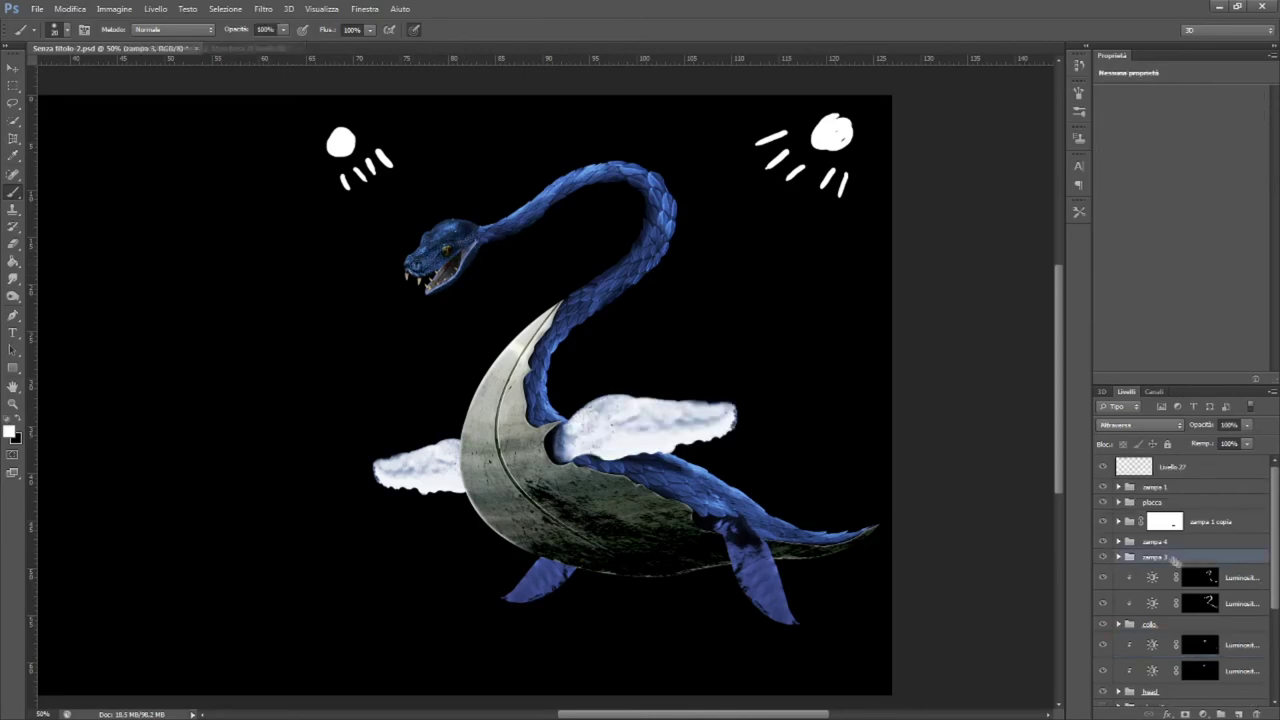
left_click(1200, 562)
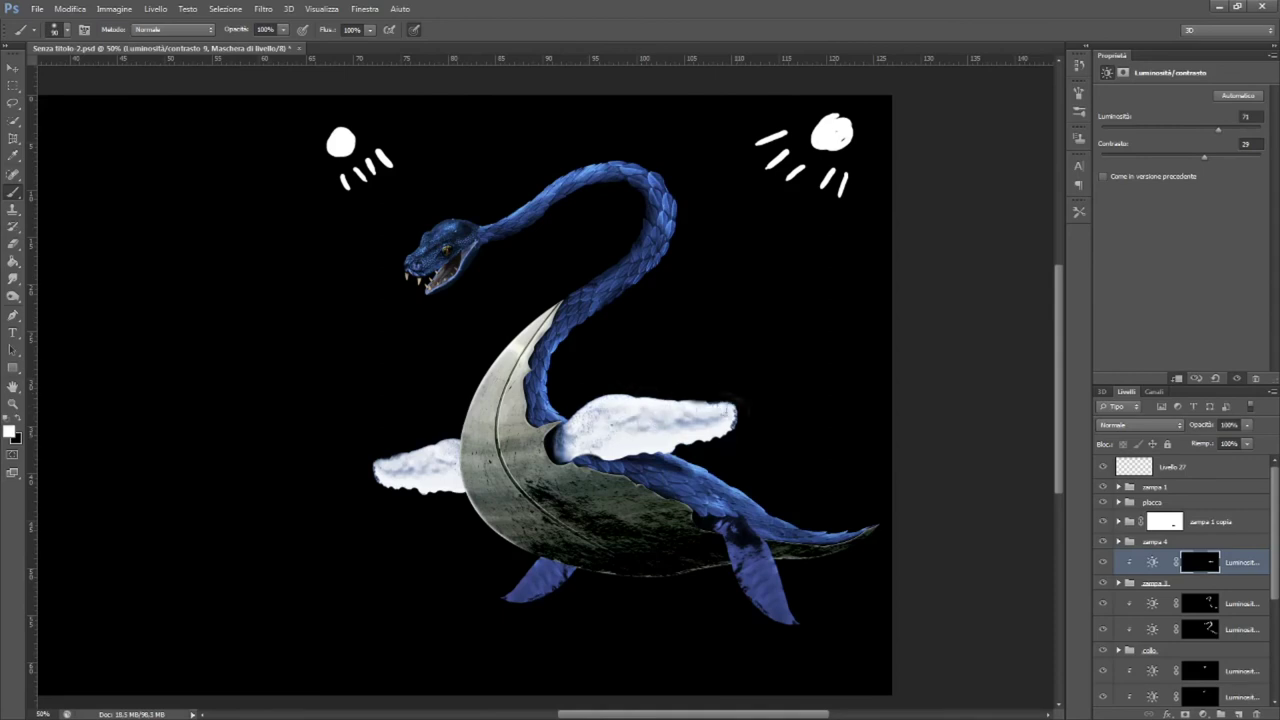
key("ctrl+j")
key("ctrl+i")
mouse_move(1218, 130)
left_mouse_down()
mouse_move(1132, 133)
mouse_move(1230, 142)
left_mouse_up()
key("ctrl+i")
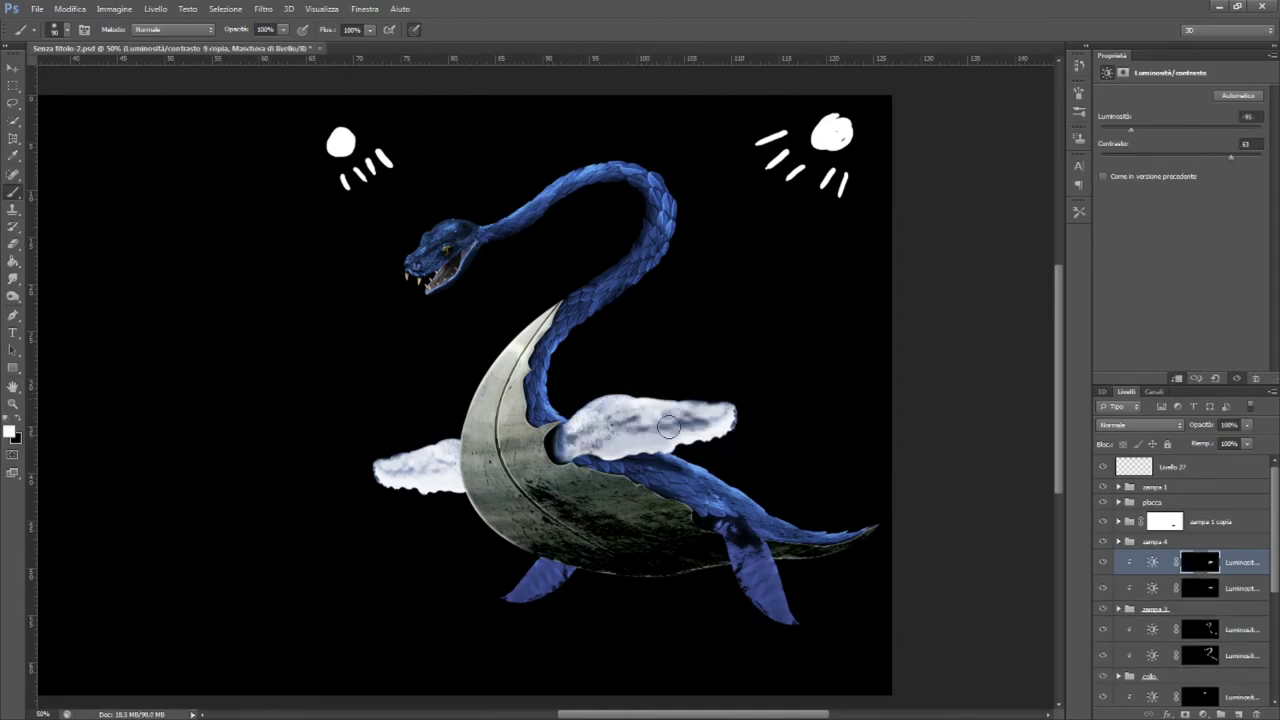
Add a darkening adjustment above zampa 4 and a brightness-78 adjustment above zampa 1 copia
left_click_drag(1181, 130, 1160, 130)
left_click_drag(1181, 157, 1135, 158)
left_click_drag(1200, 547, 1200, 518)
left_click_drag(1160, 128, 1173, 128)
key("ctrl+i")
key("x")
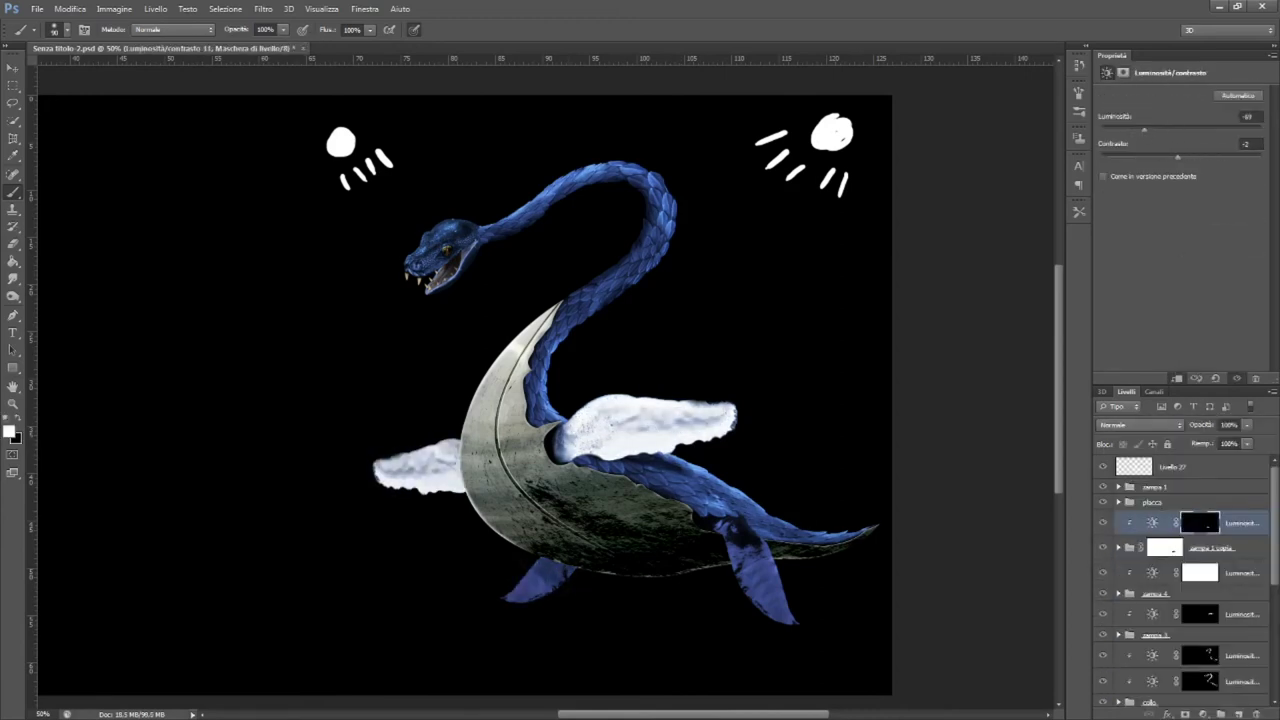
left_click_drag(1191, 496, 1191, 490)
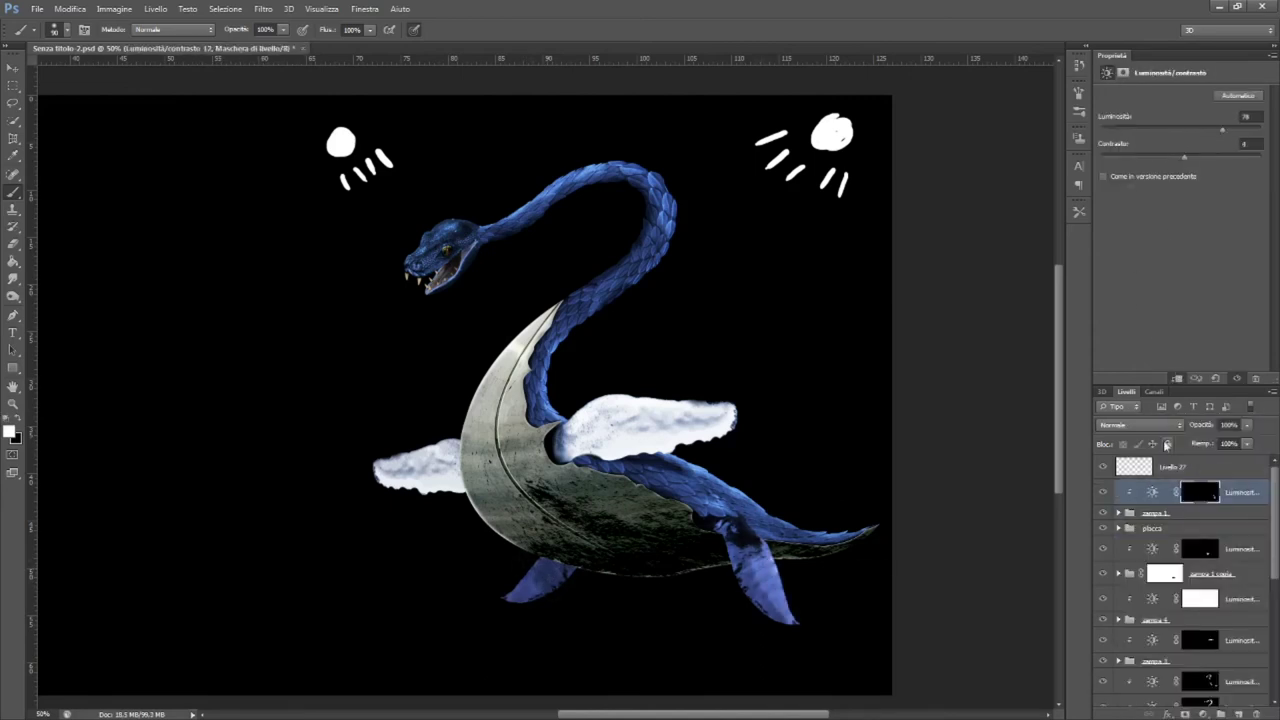
Shade the shell's left side with a brightness -100, contrast 27 adjustment painted at 45% opacity
left_click_drag(1200, 548, 1200, 528)
left_click_drag(1172, 130, 1128, 130)
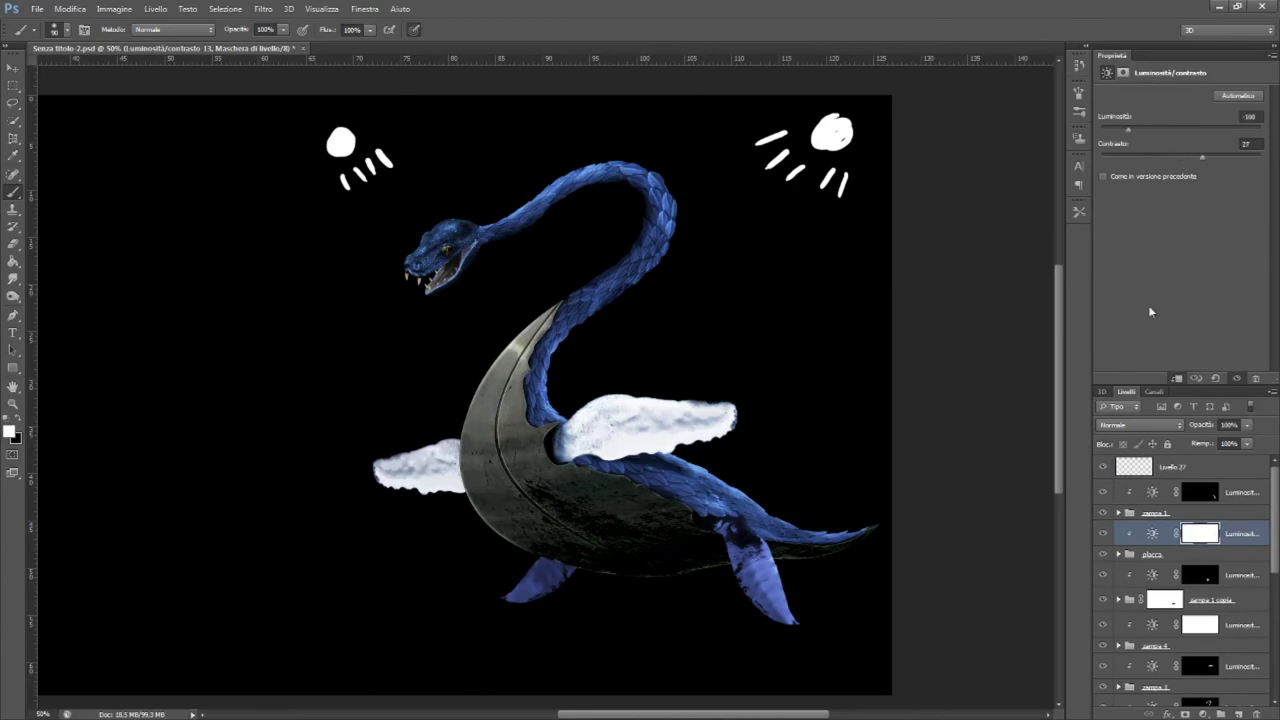
key("ctrl+i")
right_click(514, 357)
left_click_drag(548, 325, 515, 535)
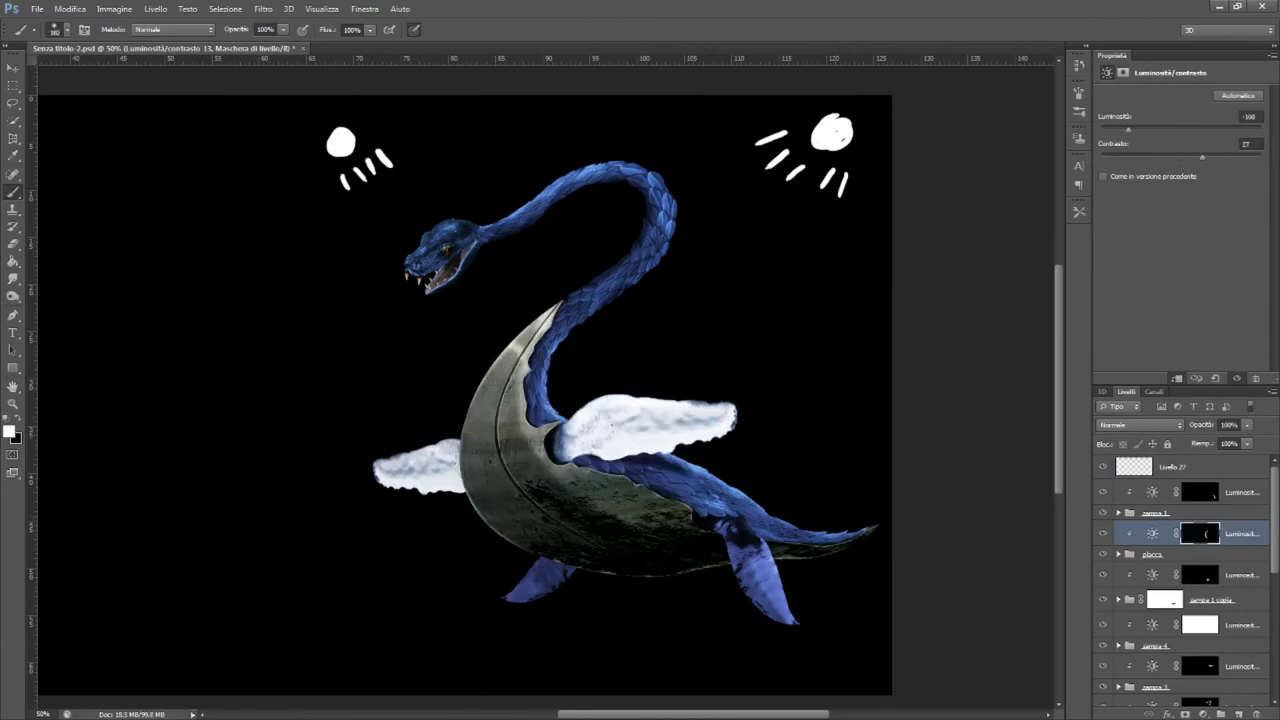
key("4")
key("5")
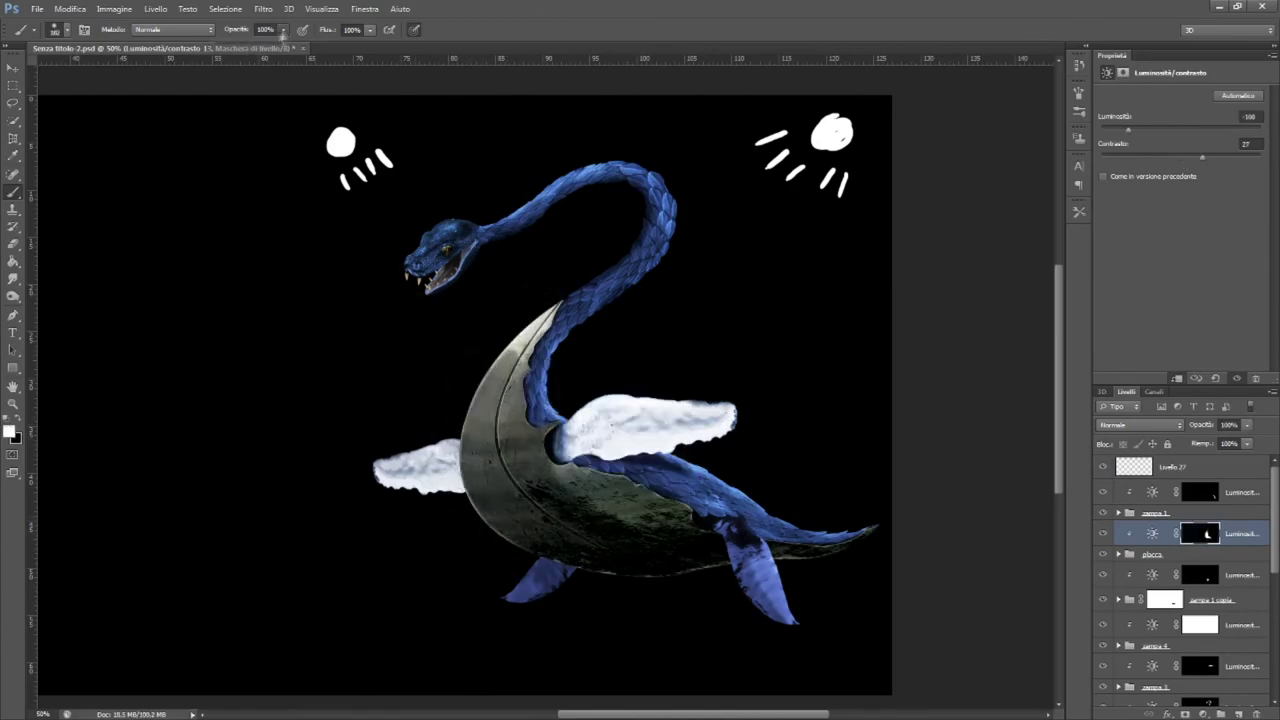
left_click_drag(520, 340, 495, 470)
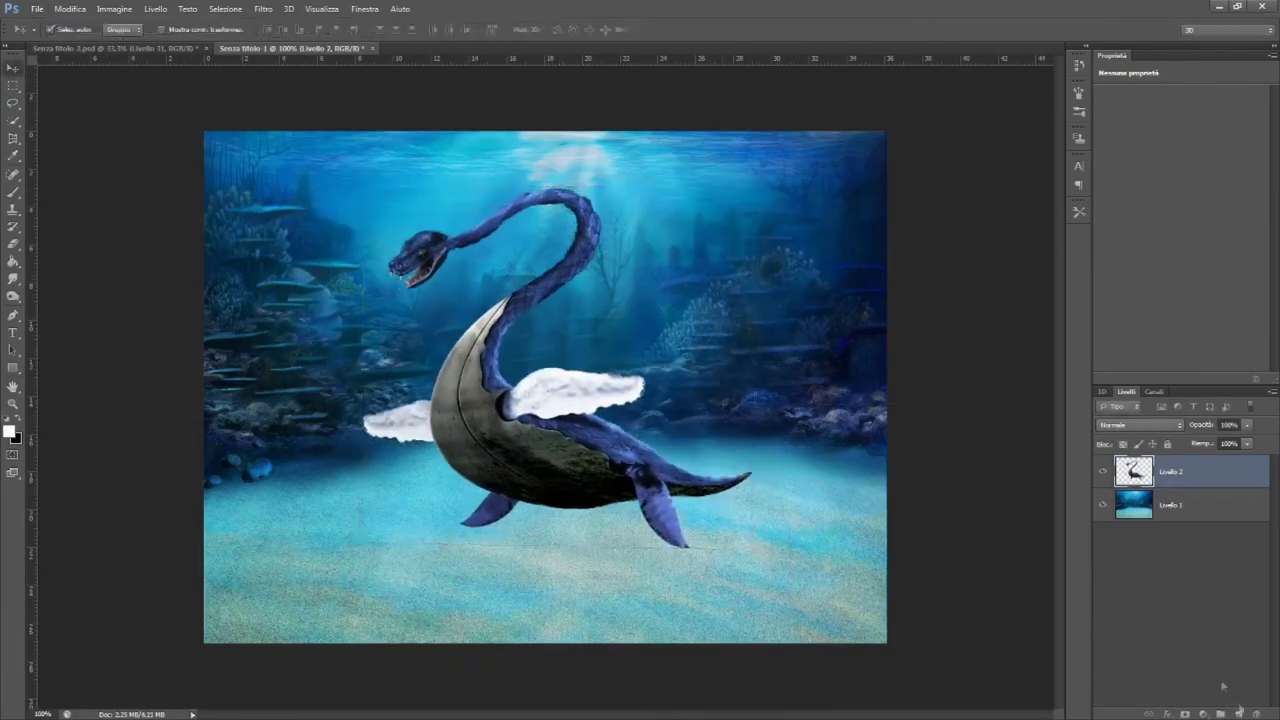
Draw a flat black ellipse on the seabed beneath the plesiosaur
left_click(1170, 505)
right_click(13, 368)
left_click(80, 391)
left_click_drag(406, 565, 750, 583)
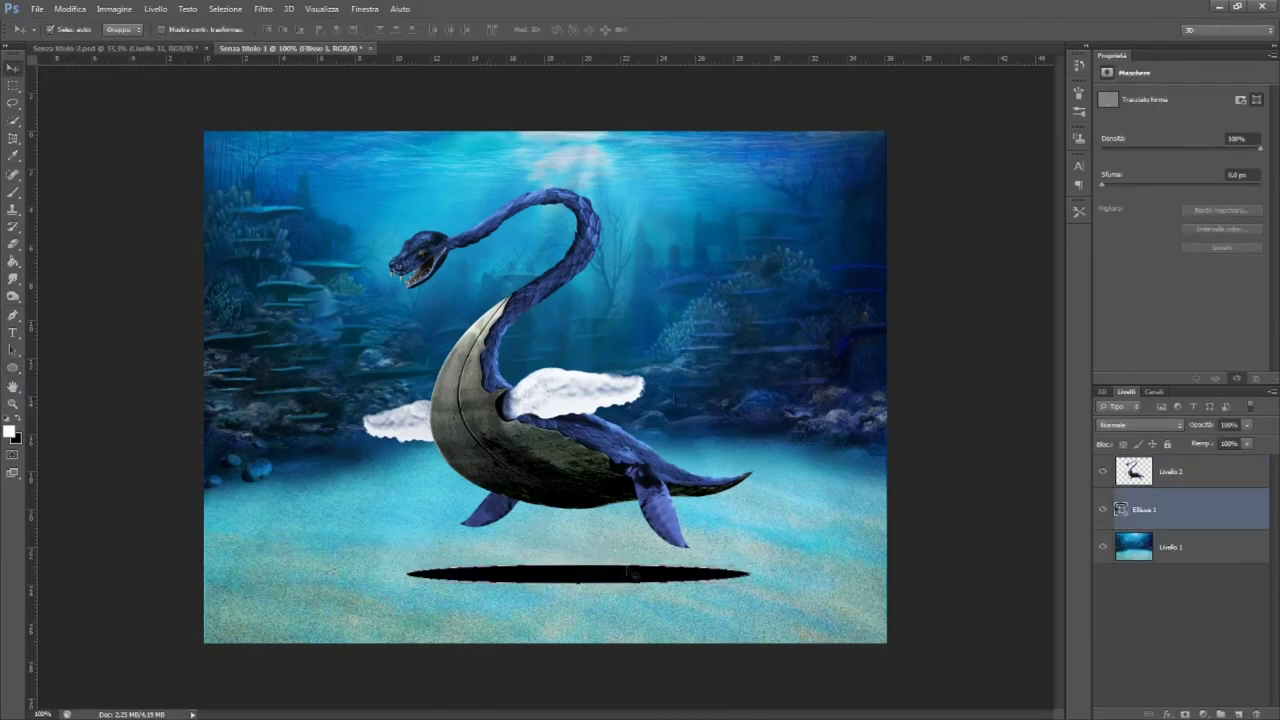
key("Return")
key("x")
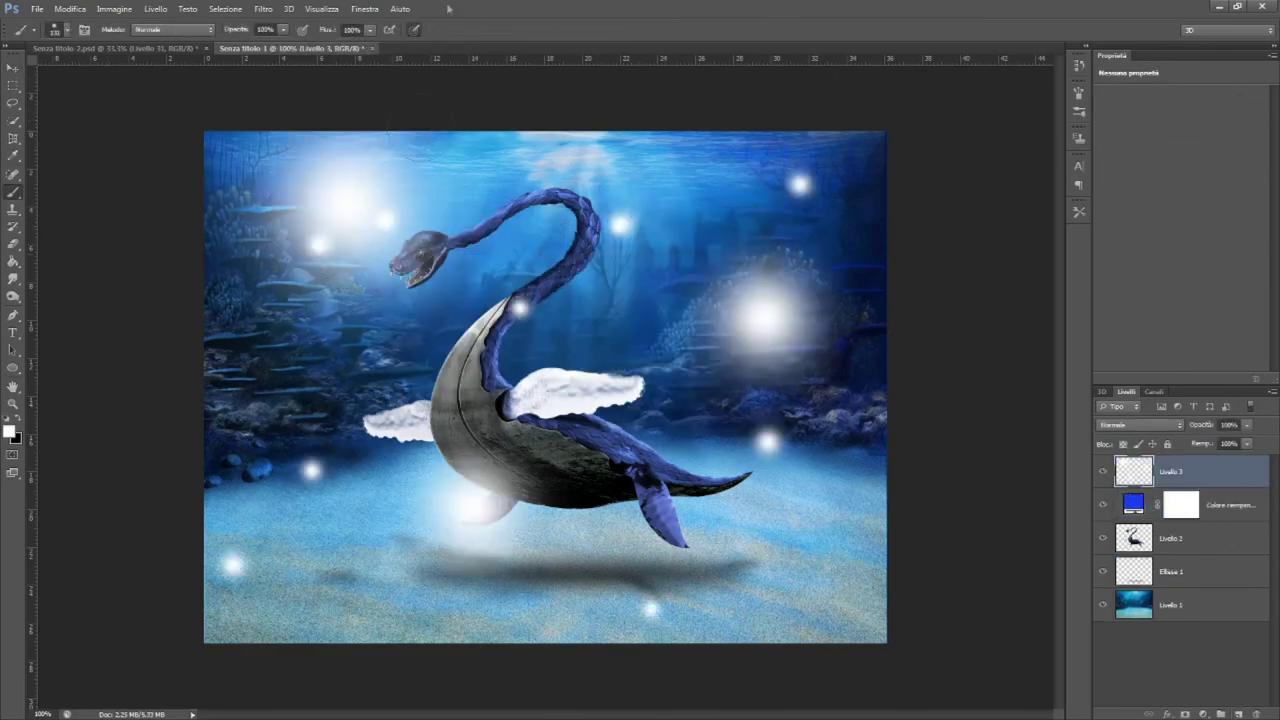
Select the plesiosaur layer and zoom in on the fin to soften it with the Blur tool
left_click(1170, 538)
left_click(13, 279)
key("ctrl+plus")
key("ctrl+plus")
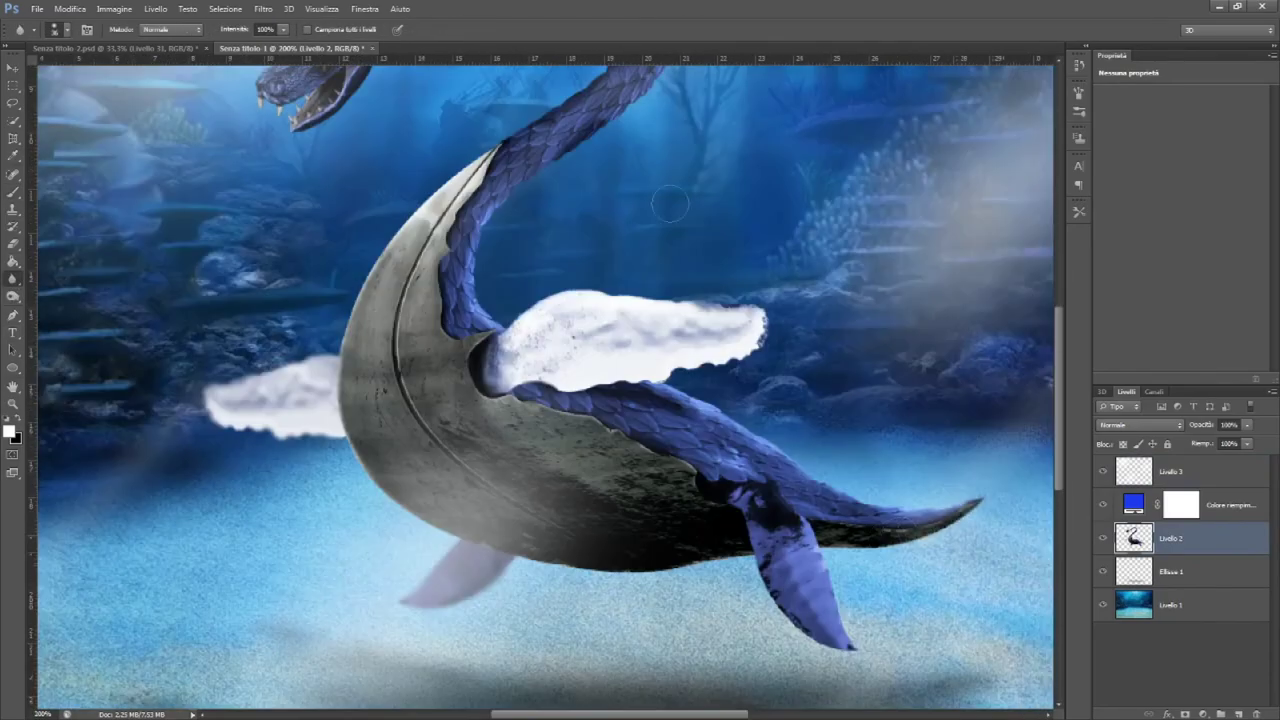